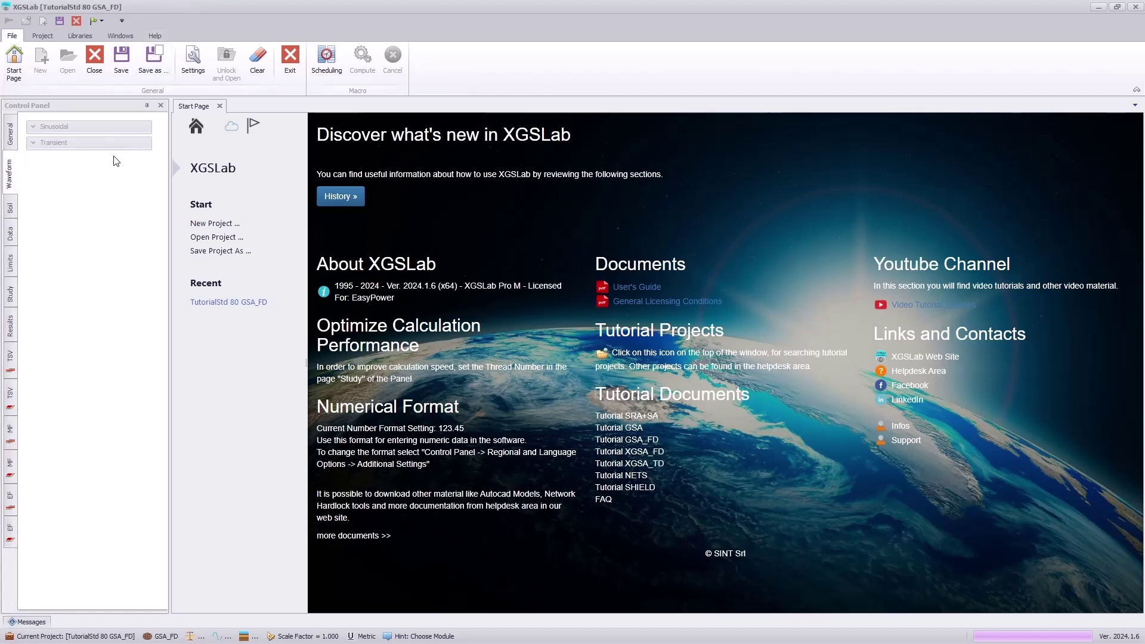
Step: Show the Project tab's module, waveform, soil and study commands
{"action": "left_click", "coordinate": [42, 37]}
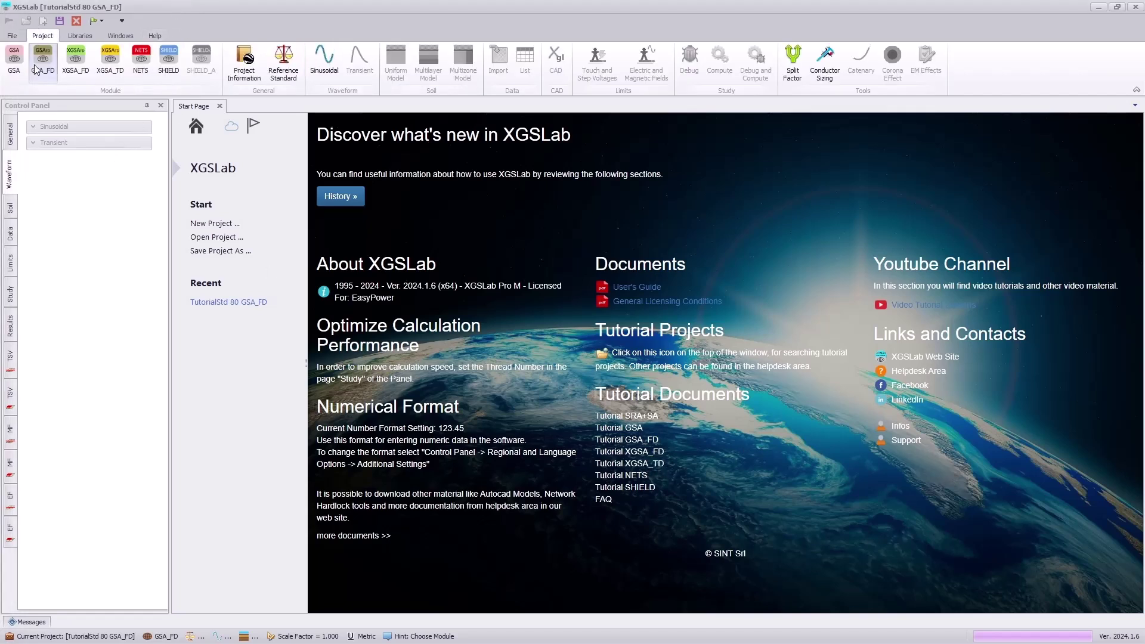
Step: Enter 'name' as the project name, look over the Customer, Designer and Site tabs, and apply
{"action": "left_click", "coordinate": [247, 67]}
{"action": "left_click", "coordinate": [241, 143]}
{"action": "type", "text": "name"}
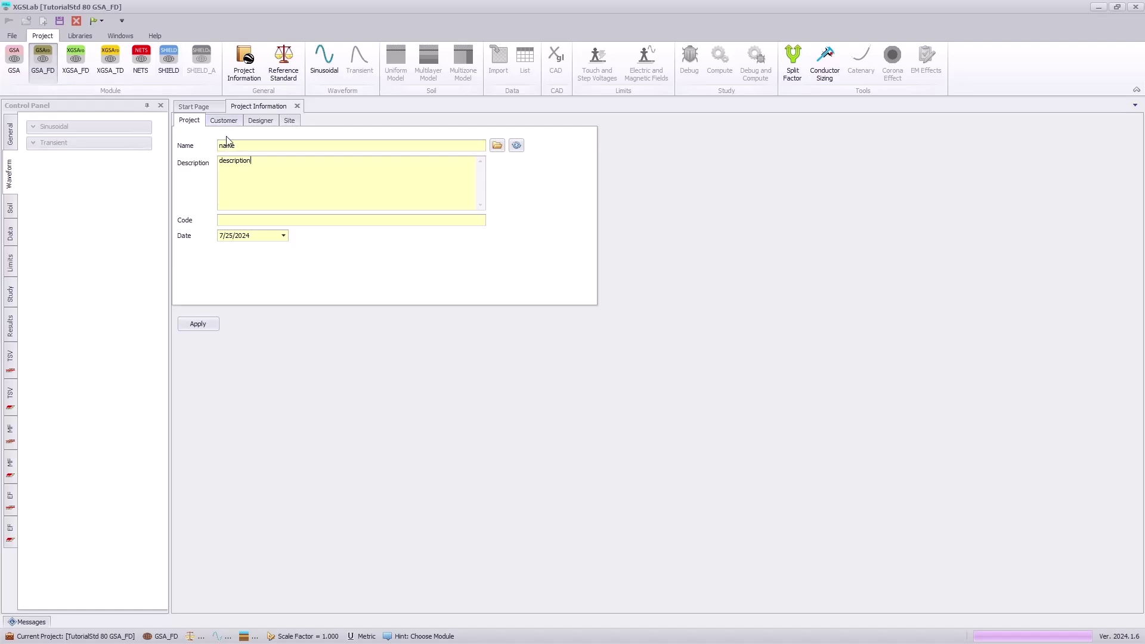
{"action": "left_click", "coordinate": [230, 121]}
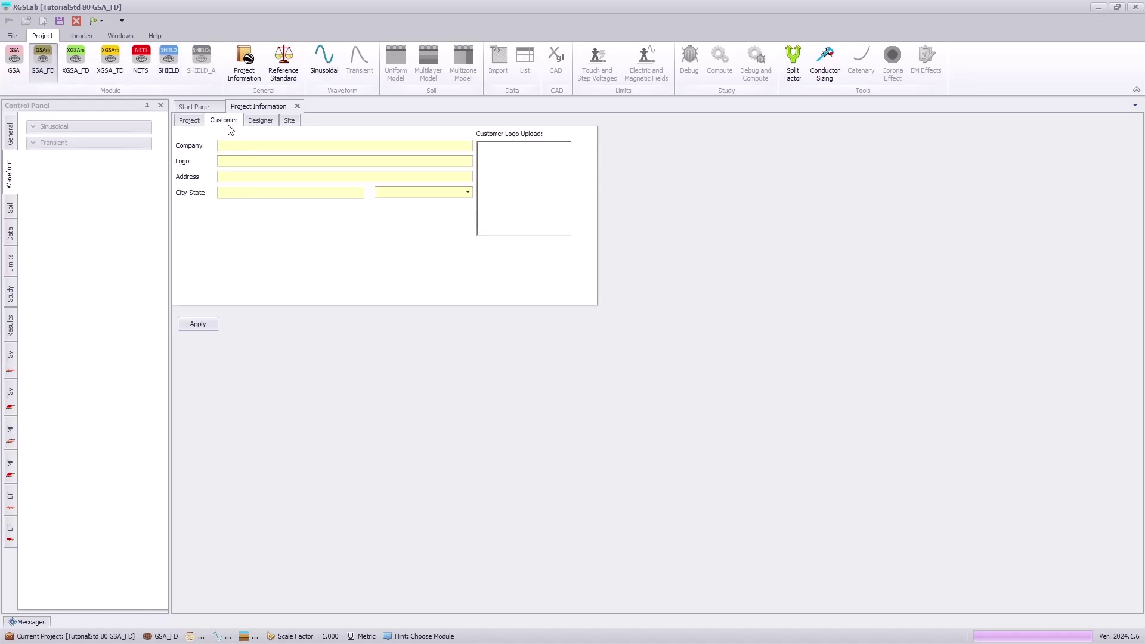
{"action": "left_click", "coordinate": [261, 121]}
{"action": "left_click", "coordinate": [290, 122]}
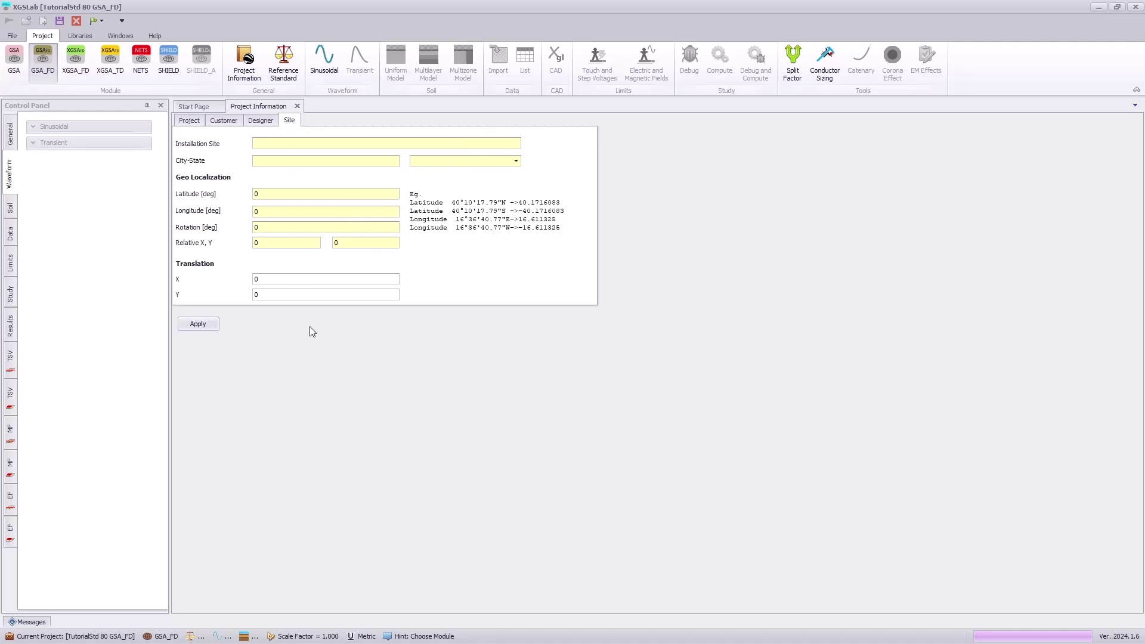
{"action": "left_click", "coordinate": [199, 325]}
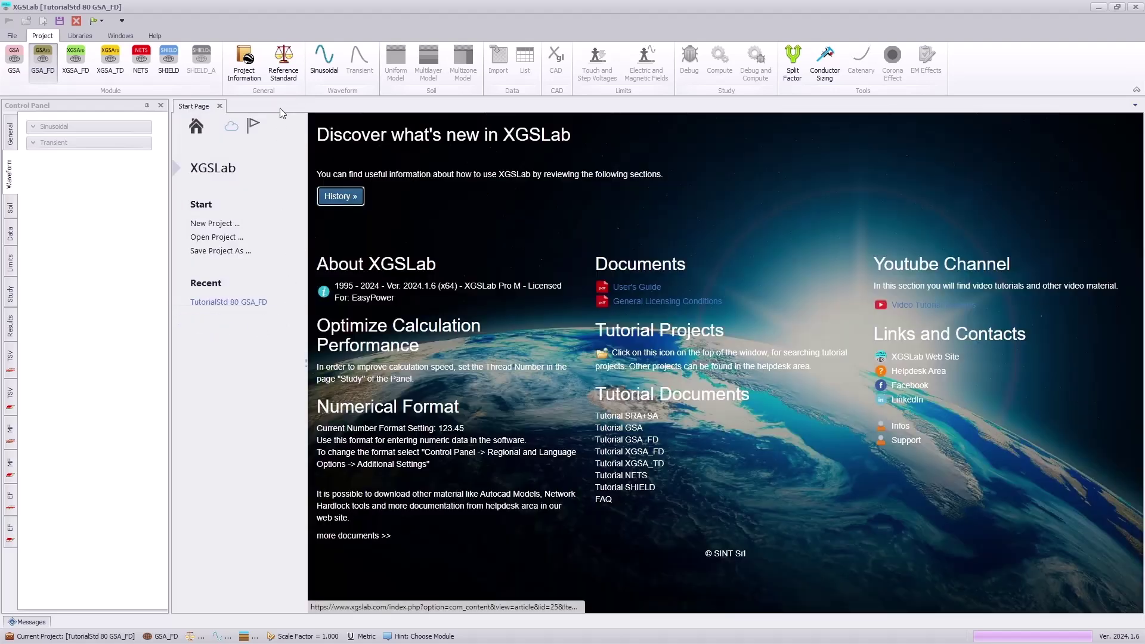
Step: Choose IEEE Std 80-2013 in the touch/step voltage, split factor and conductor sizing reference standards
{"action": "left_click", "coordinate": [286, 80]}
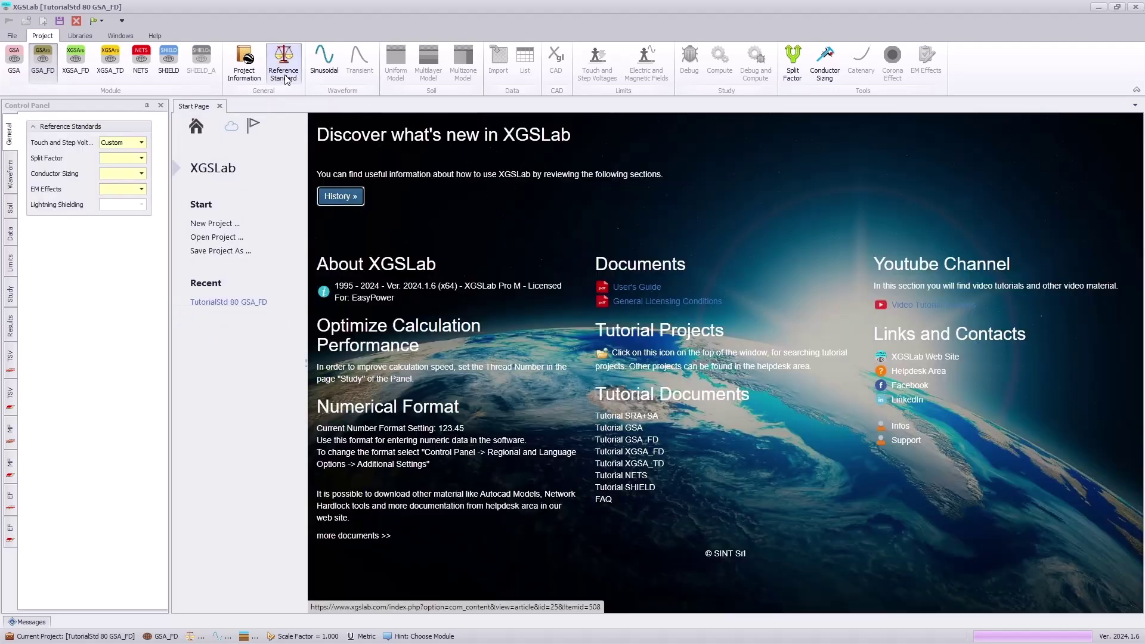
{"action": "left_click", "coordinate": [145, 144]}
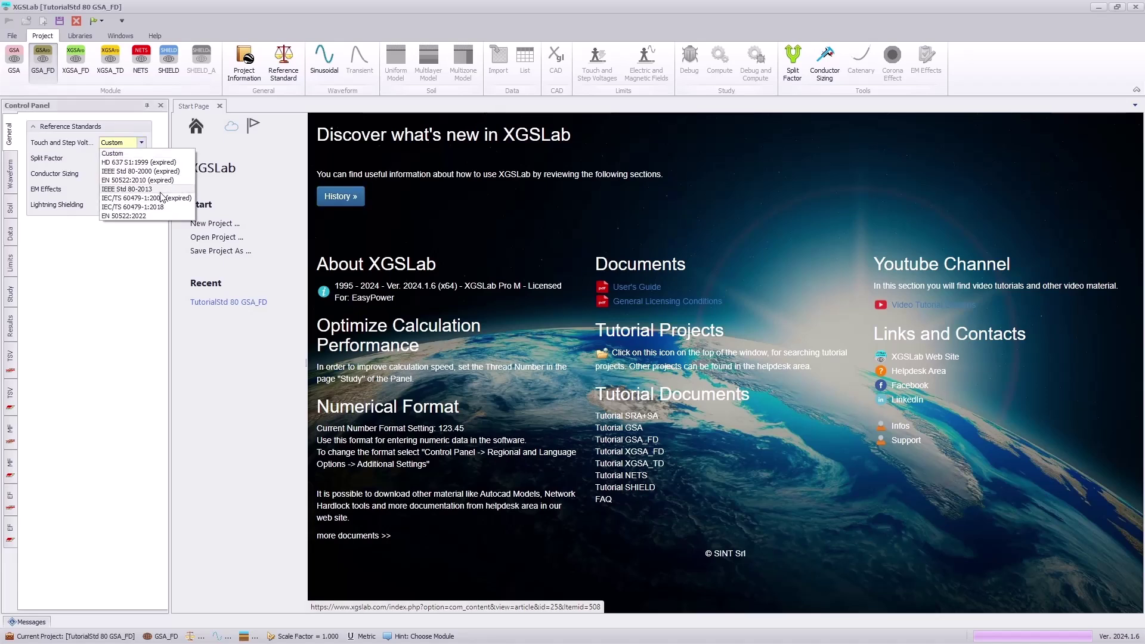
{"action": "left_click", "coordinate": [158, 189]}
{"action": "left_click", "coordinate": [141, 157]}
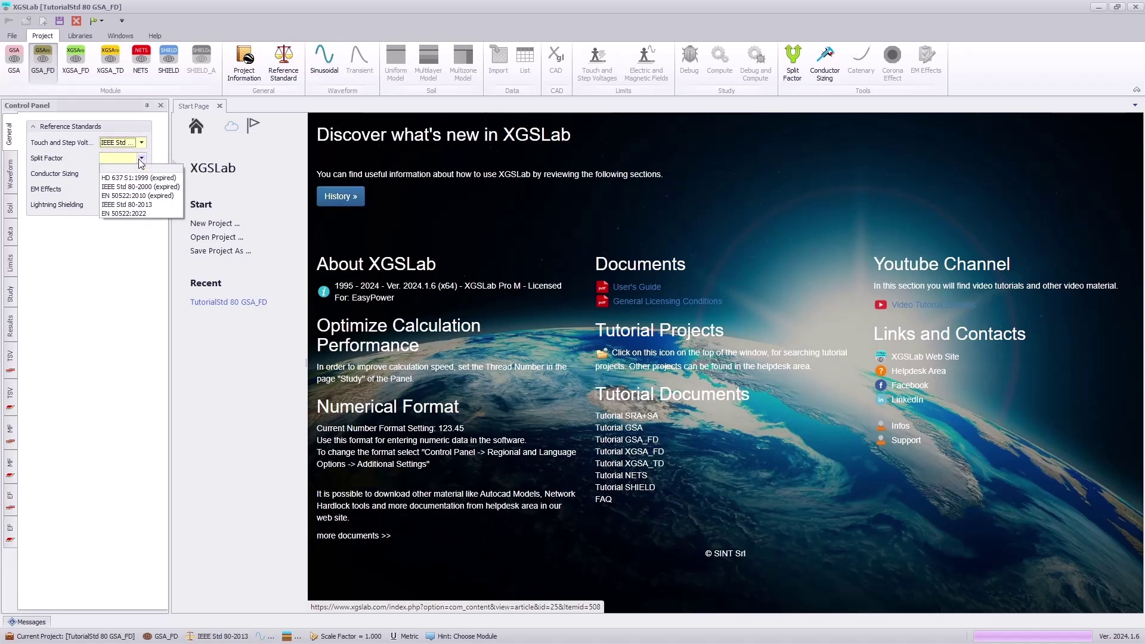
{"action": "left_click", "coordinate": [148, 205]}
{"action": "left_click", "coordinate": [141, 173]}
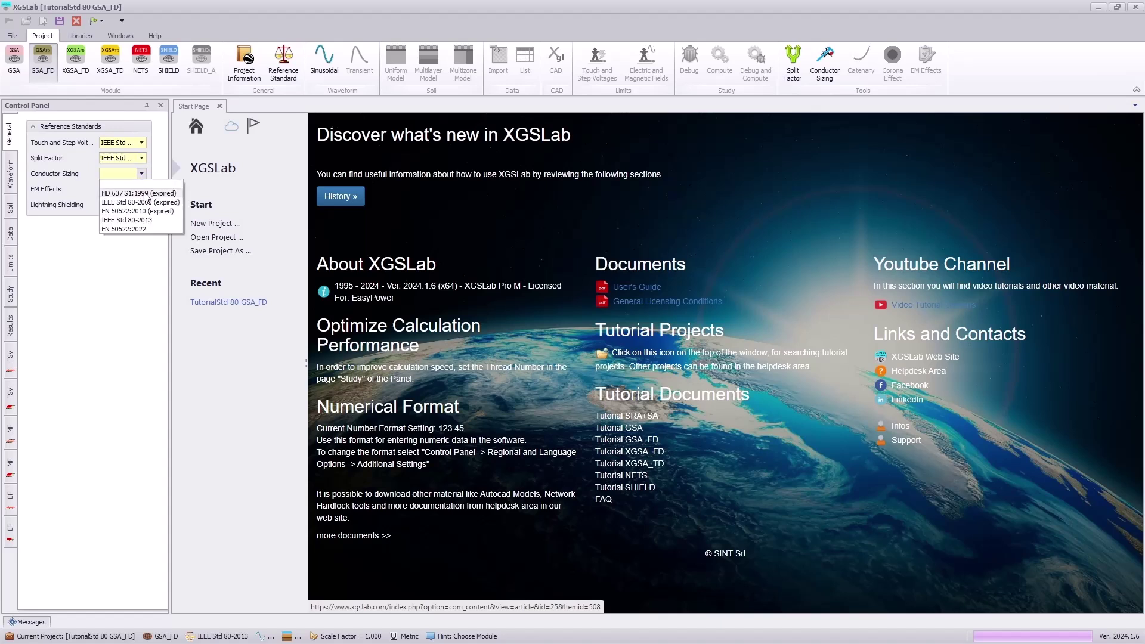
{"action": "left_click", "coordinate": [148, 220]}
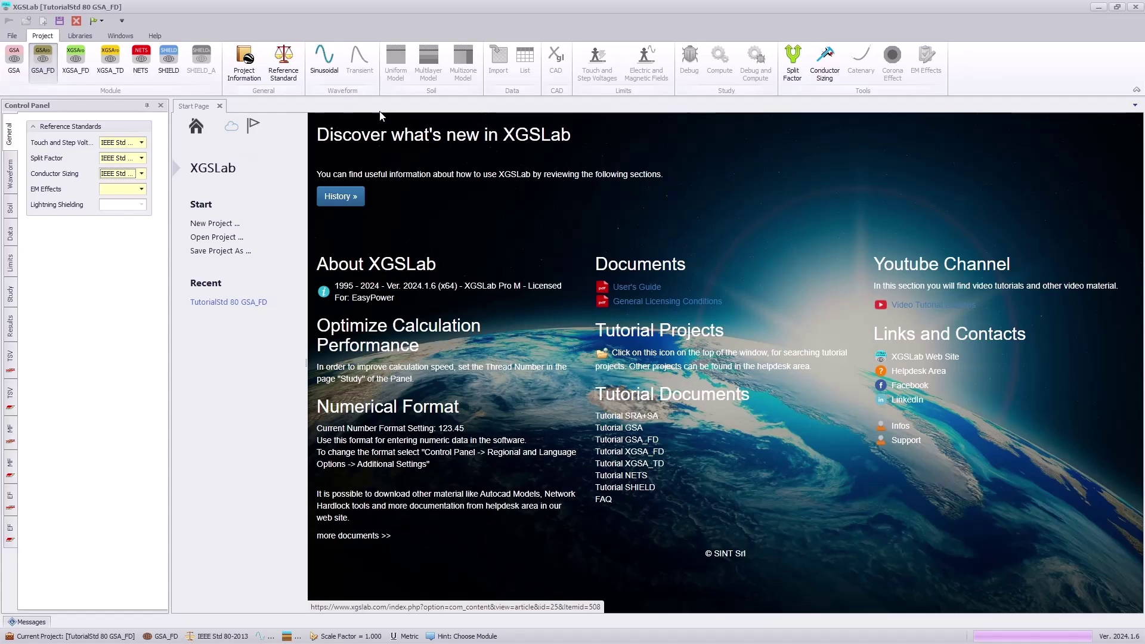
Step: Apply a sinusoidal waveform at 60 Hz and create a multilayer soil model
{"action": "left_click", "coordinate": [338, 54]}
{"action": "left_click", "coordinate": [128, 142]}
{"action": "type", "text": "60"}
{"action": "left_click", "coordinate": [122, 158]}
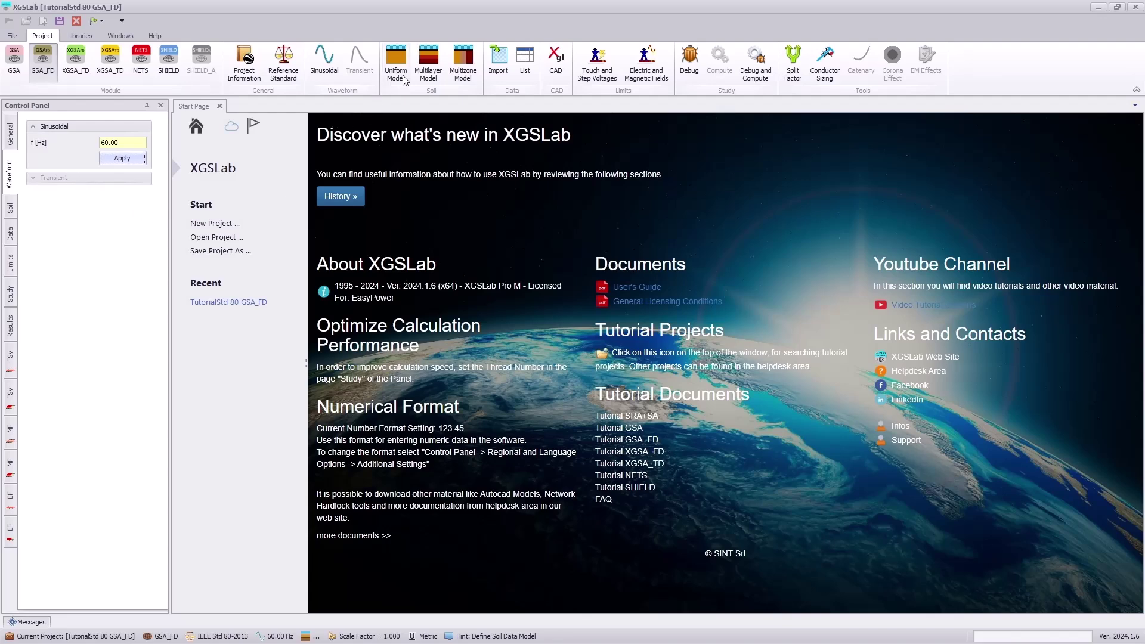
{"action": "left_click", "coordinate": [427, 66]}
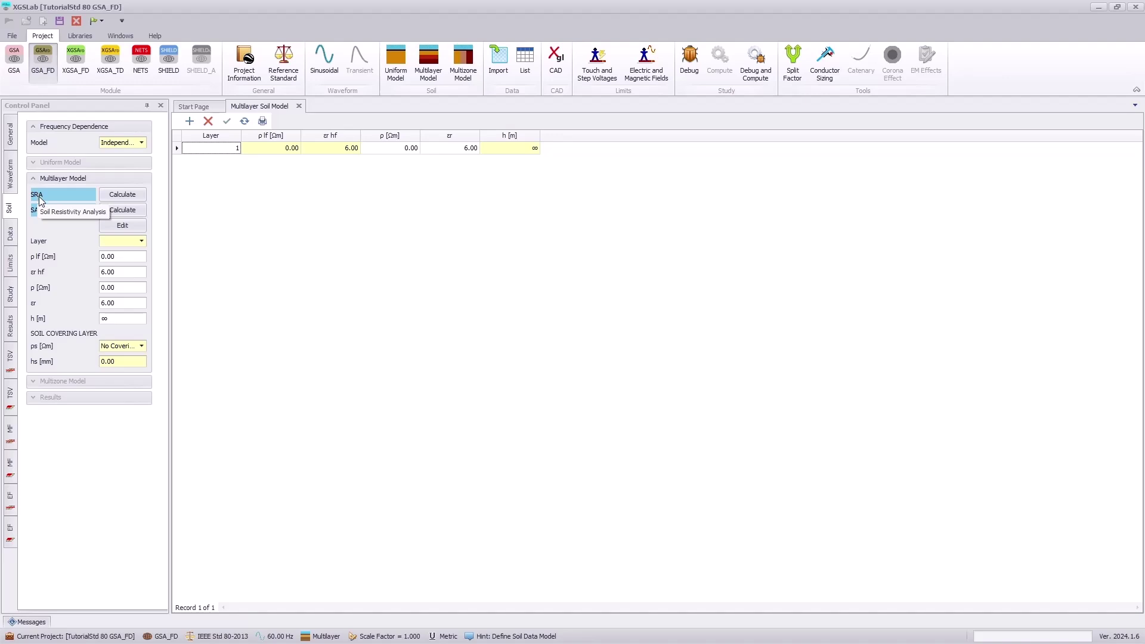
Step: Open the Measured Values sheet, copy the Excel measurement rows A2:C11, and return to XGSLab
{"action": "left_click", "coordinate": [123, 195]}
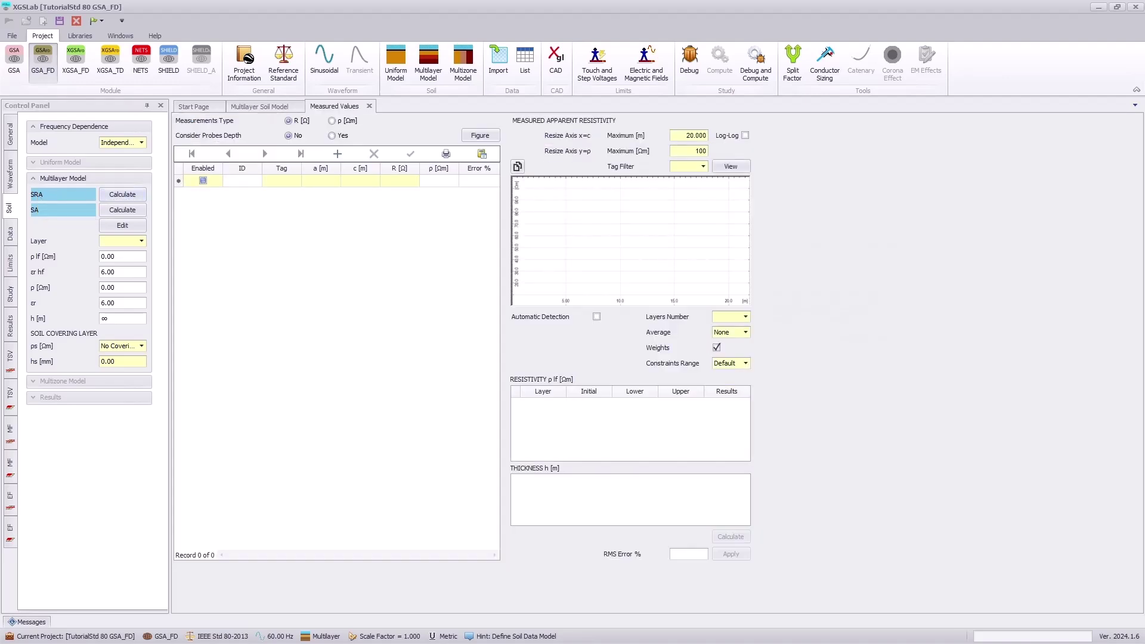
{"action": "key", "text": "alt+Tab"}
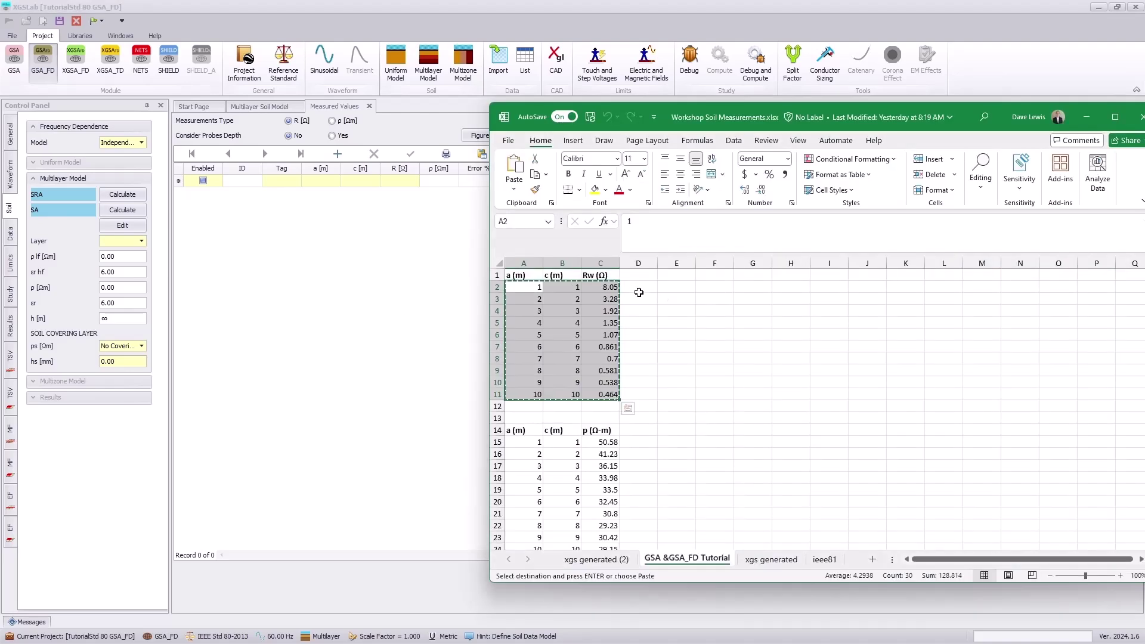
{"action": "left_click_drag", "start_coordinate": [712, 121], "coordinate": [826, 166]}
{"action": "left_click", "coordinate": [407, 131]}
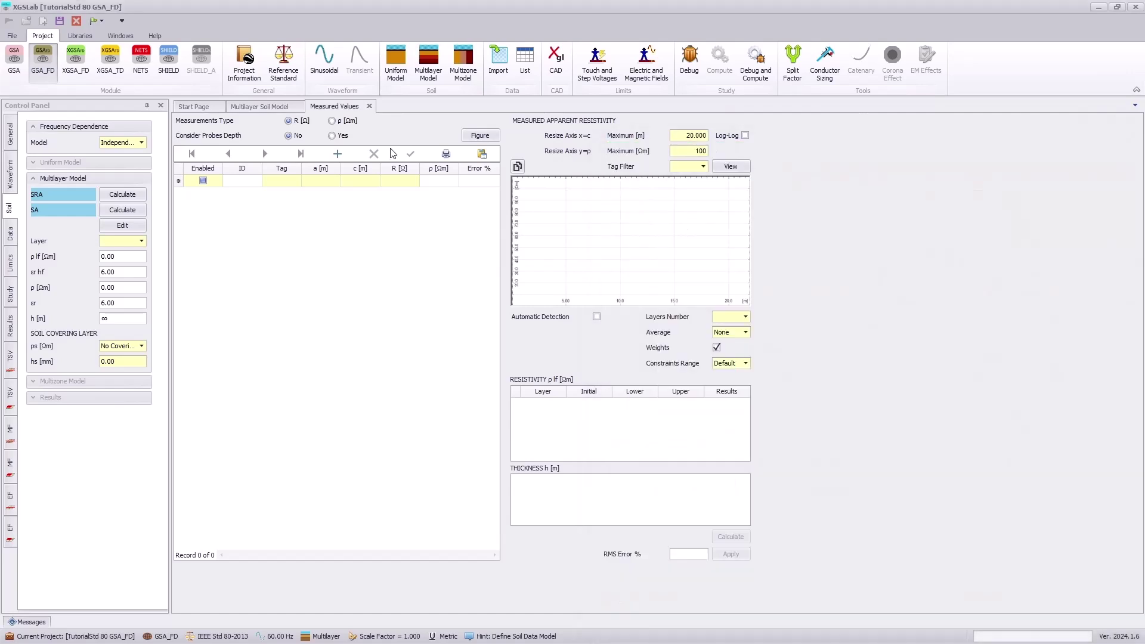
Step: Paste the ten measurements, choose 2 layers with weighting off, and run the soil fit
{"action": "left_click", "coordinate": [320, 182]}
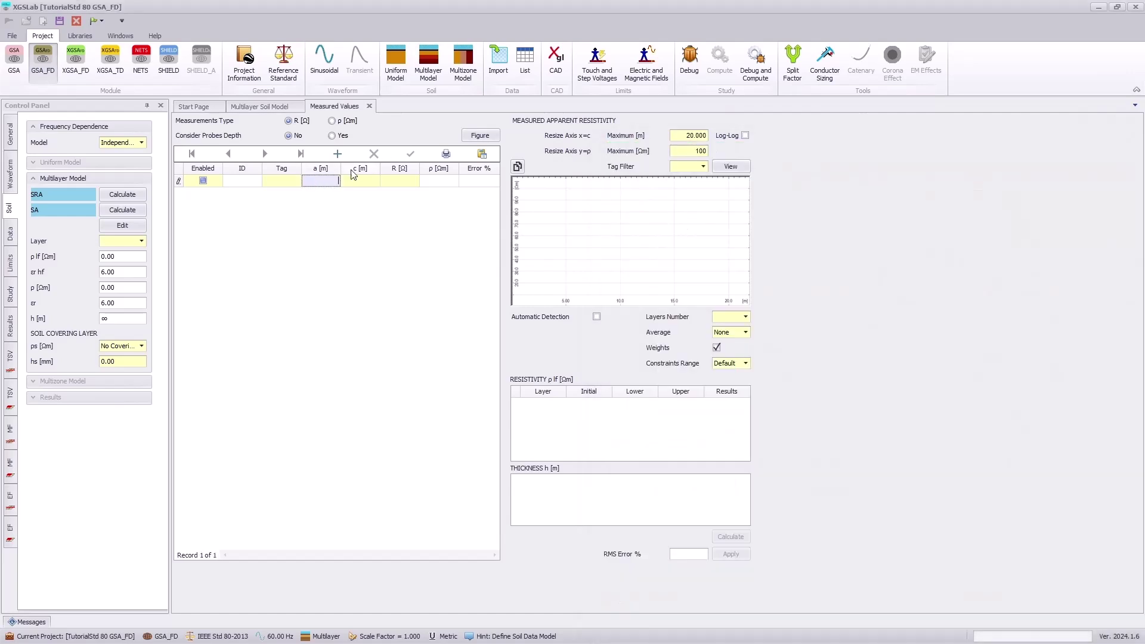
{"action": "left_click", "coordinate": [481, 154]}
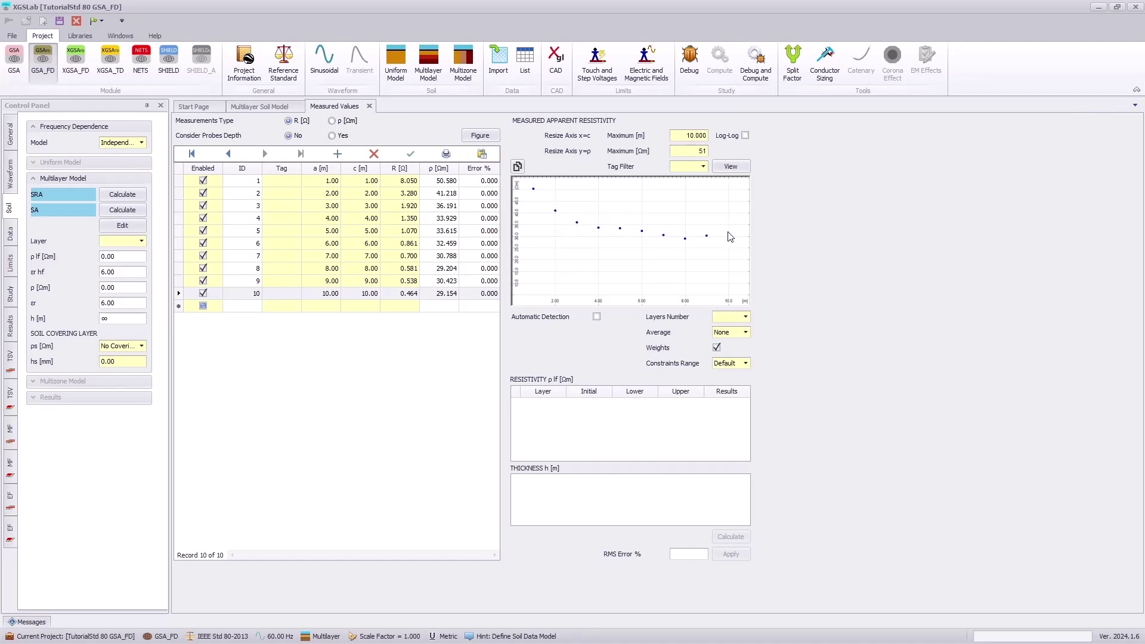
{"action": "left_click", "coordinate": [597, 318]}
{"action": "left_click", "coordinate": [597, 318]}
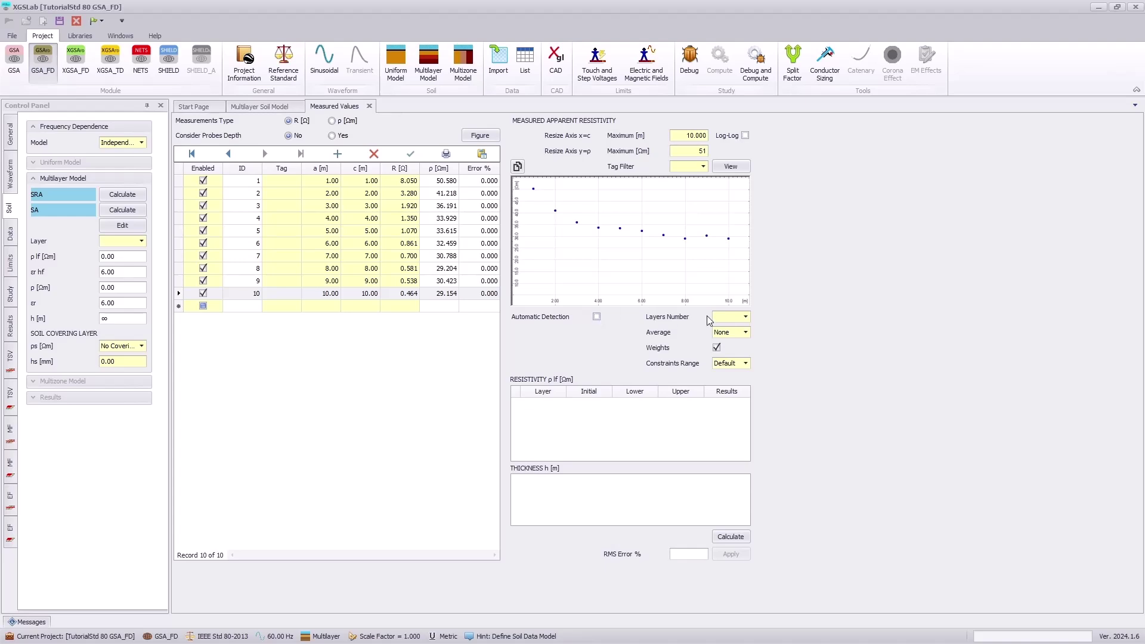
{"action": "left_click", "coordinate": [746, 319]}
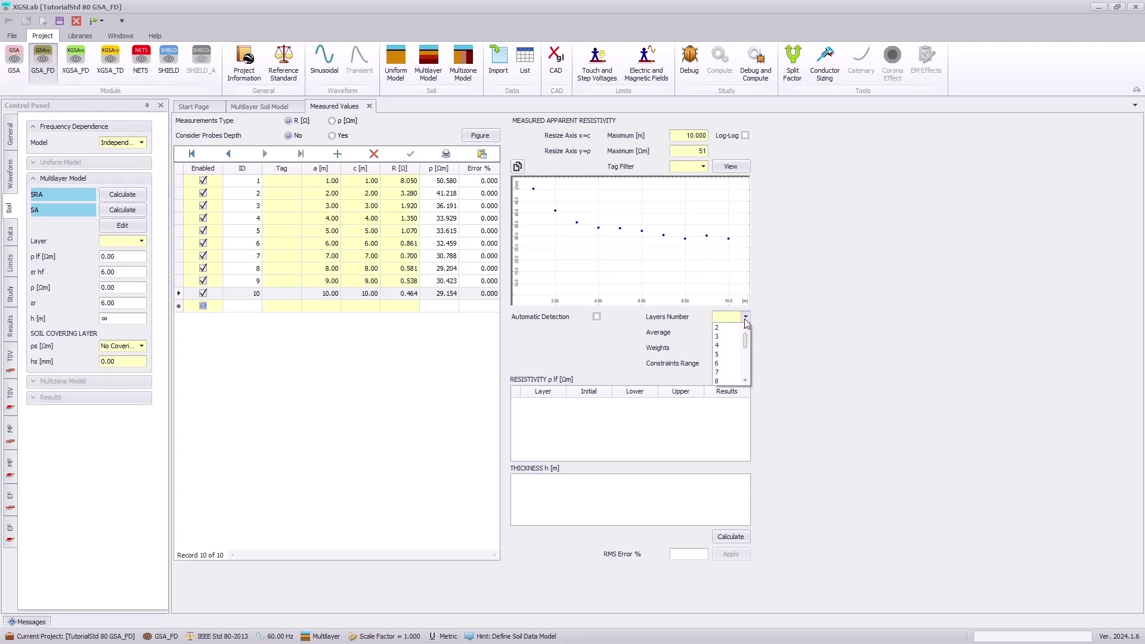
{"action": "left_click", "coordinate": [731, 327]}
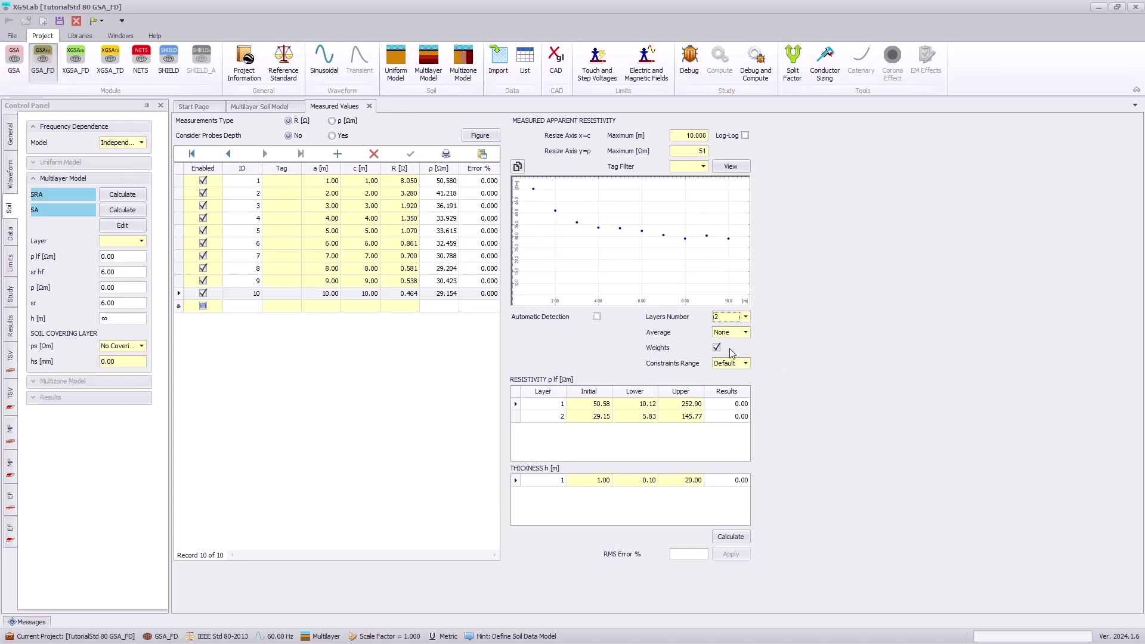
{"action": "left_click", "coordinate": [717, 348]}
{"action": "left_click", "coordinate": [736, 536]}
Step: Apply the fitted layers, plot the soil model curve, and save the chart image as 'Soil Model'
{"action": "left_click", "coordinate": [731, 554]}
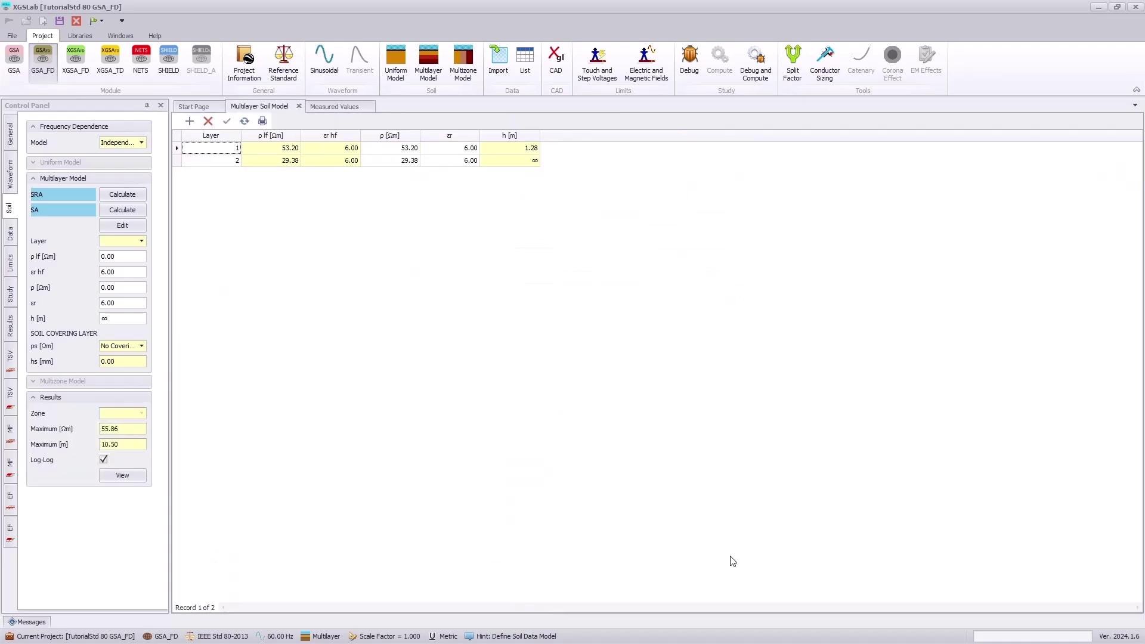
{"action": "left_click", "coordinate": [124, 476]}
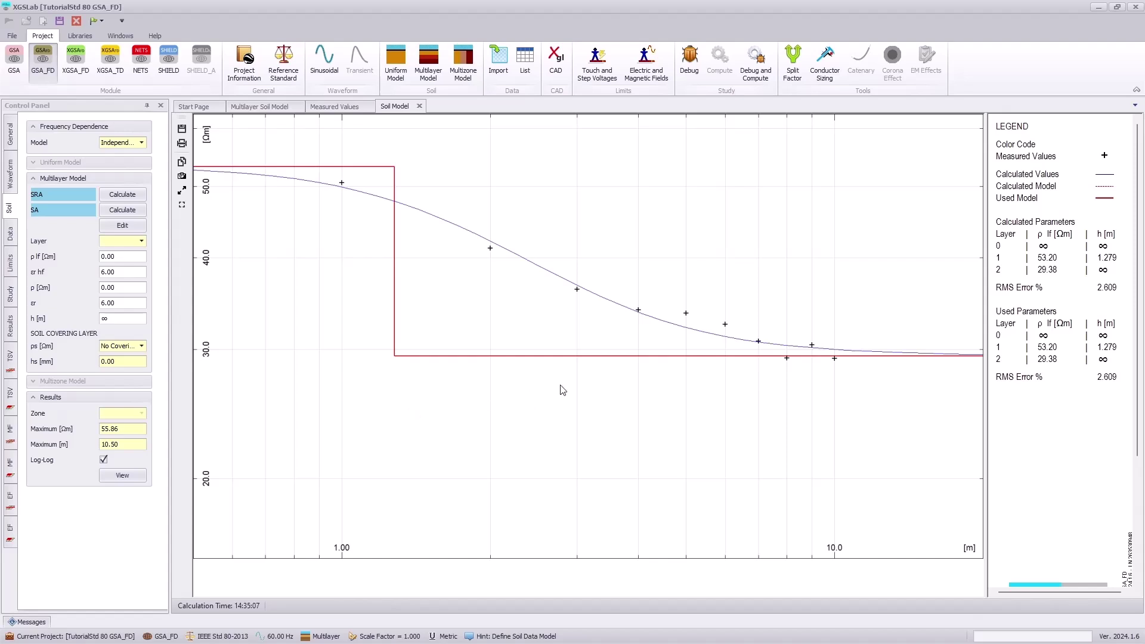
{"action": "left_click", "coordinate": [182, 177]}
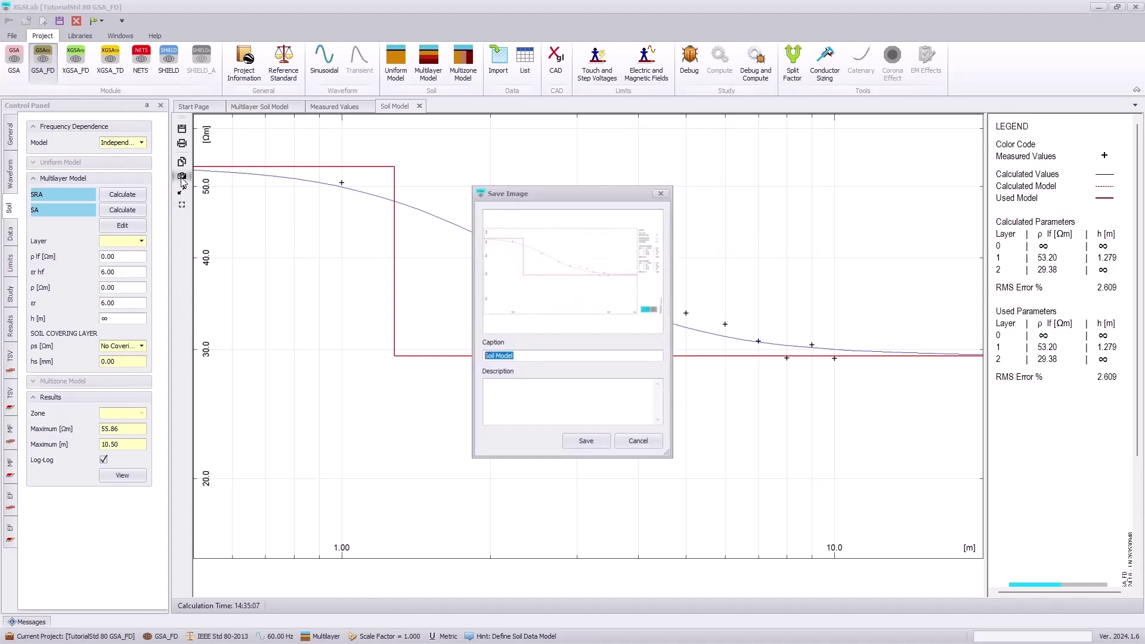
{"action": "left_click", "coordinate": [586, 443]}
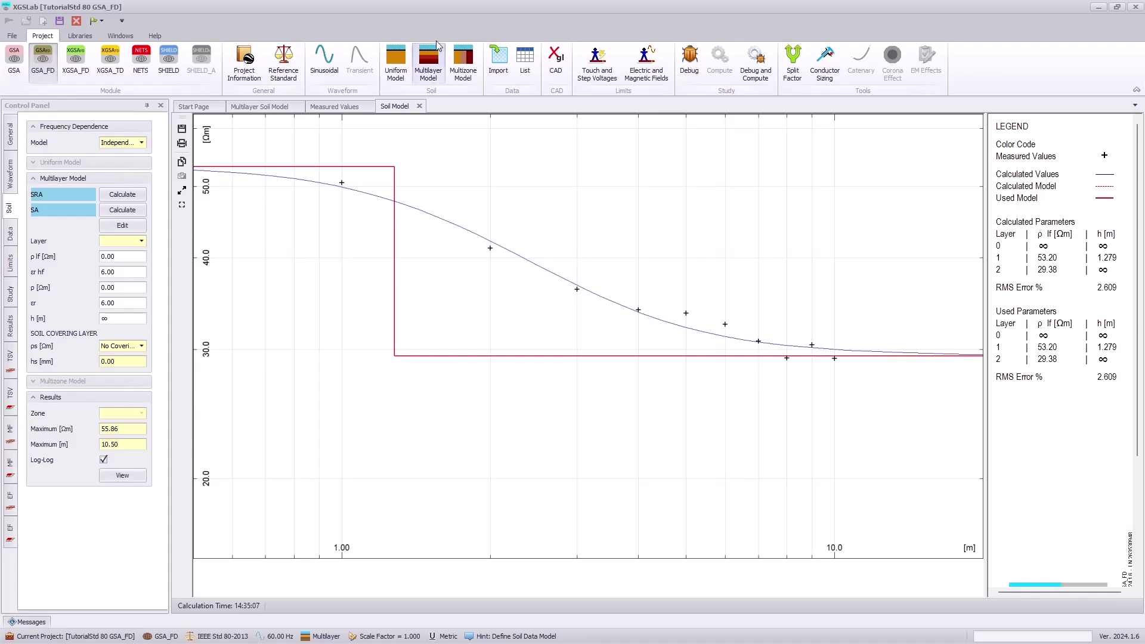
Step: Open the drawing Import page, dismiss the z-axis warning, and switch to the MicroStation grid drawing
{"action": "left_click", "coordinate": [499, 57]}
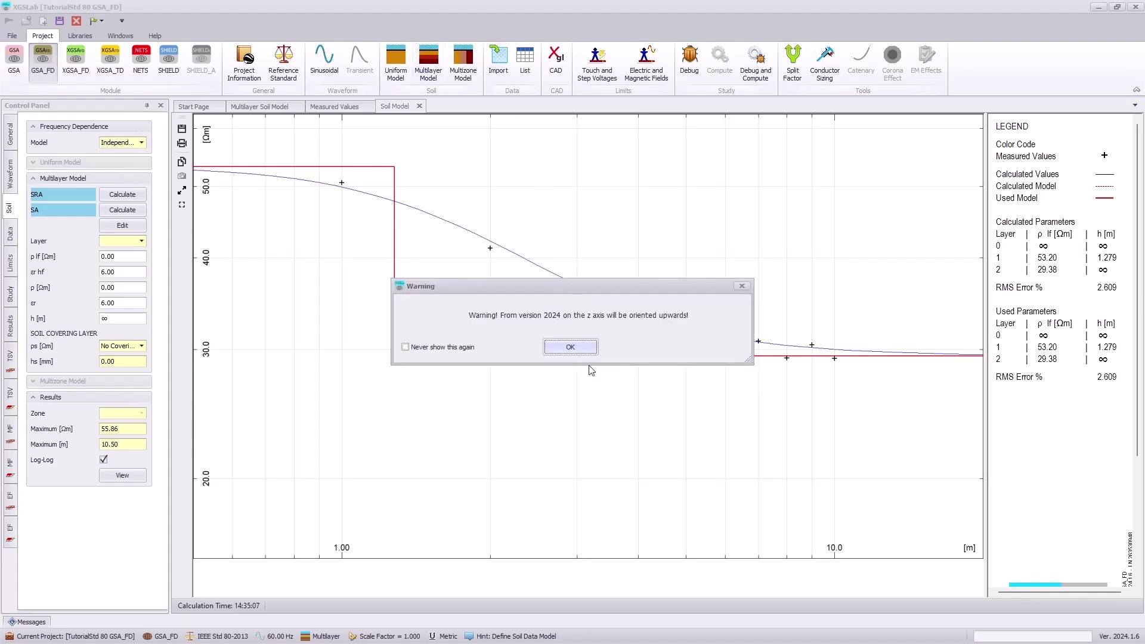
{"action": "left_click", "coordinate": [571, 348]}
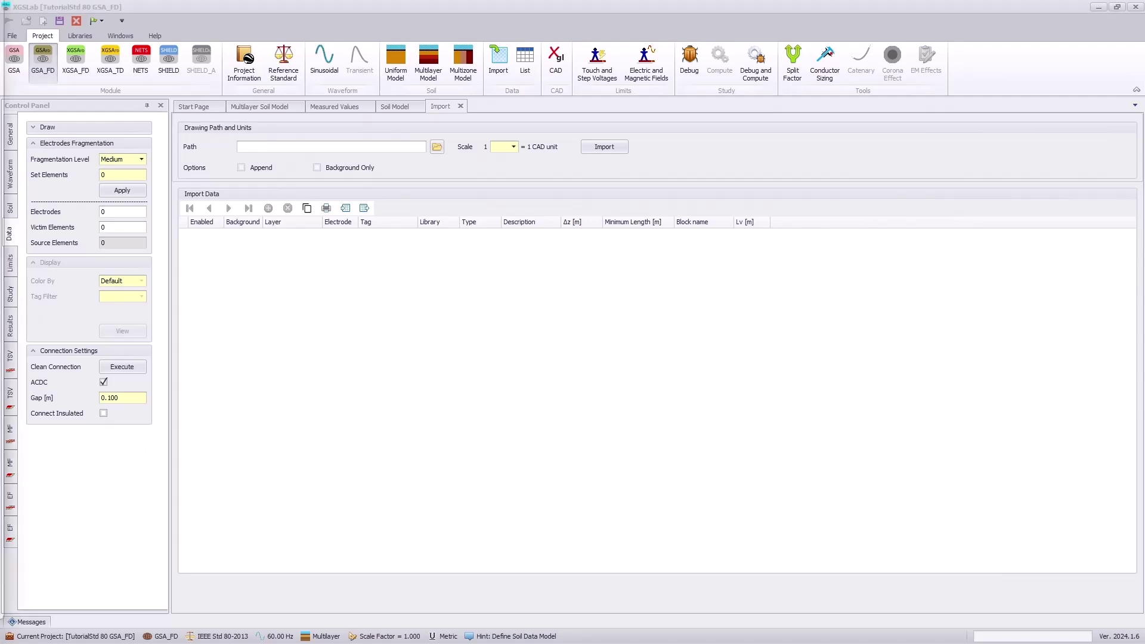
{"action": "key", "text": "alt+Tab"}
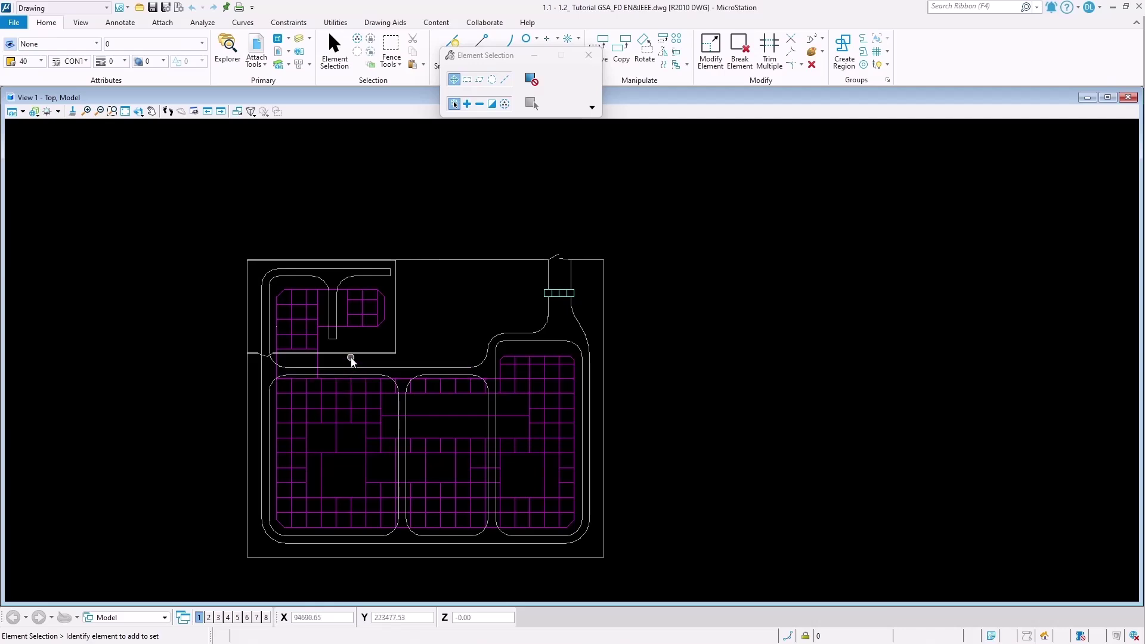
Step: Zoom in on the grounding grid layout in MicroStation, then minimize the drawing
{"action": "scroll", "coordinate": [333, 345], "scroll_direction": "up", "scroll_amount": 6}
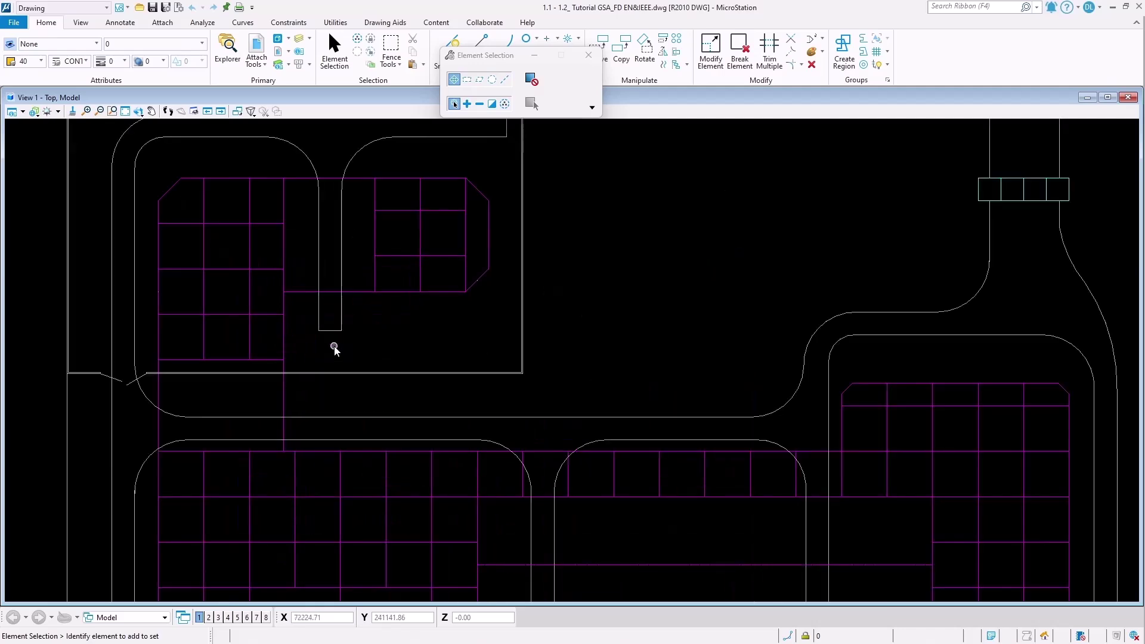
{"action": "left_click", "coordinate": [1115, 7]}
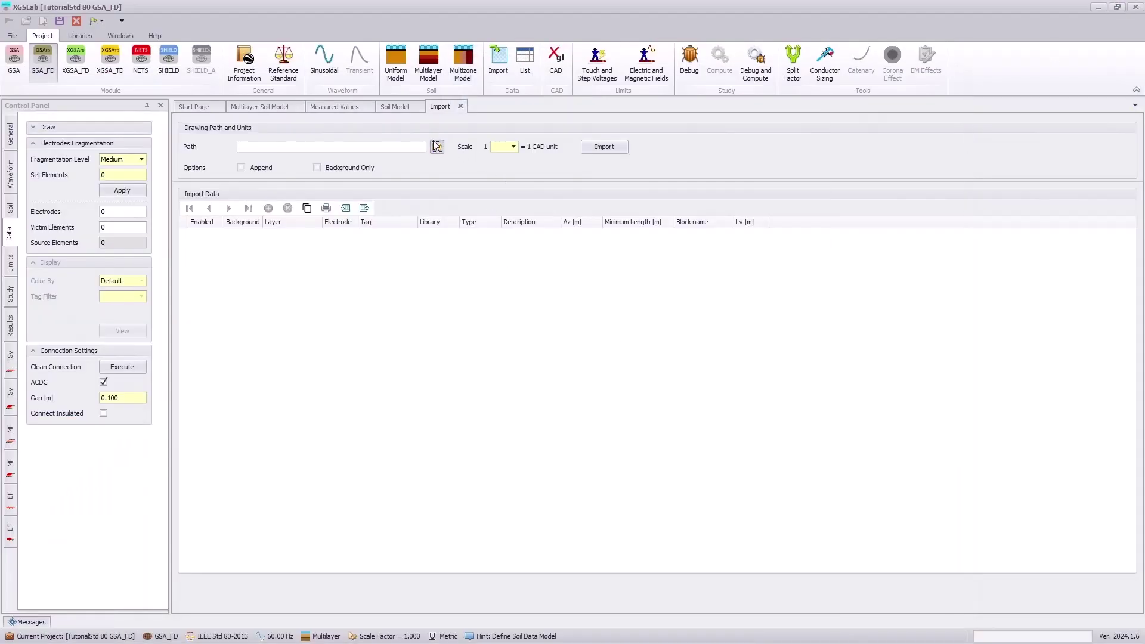
Step: Load the tutorial GSA_FD drawing for import with the scale unit set to mm
{"action": "left_click", "coordinate": [436, 146]}
{"action": "left_click", "coordinate": [285, 186]}
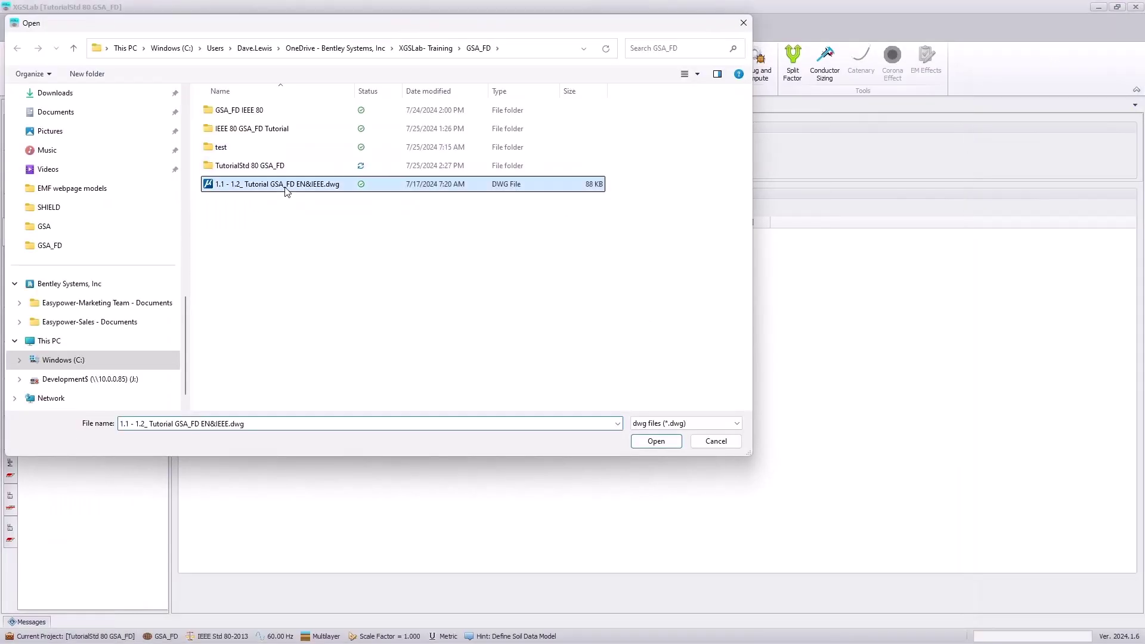
{"action": "left_click", "coordinate": [673, 441]}
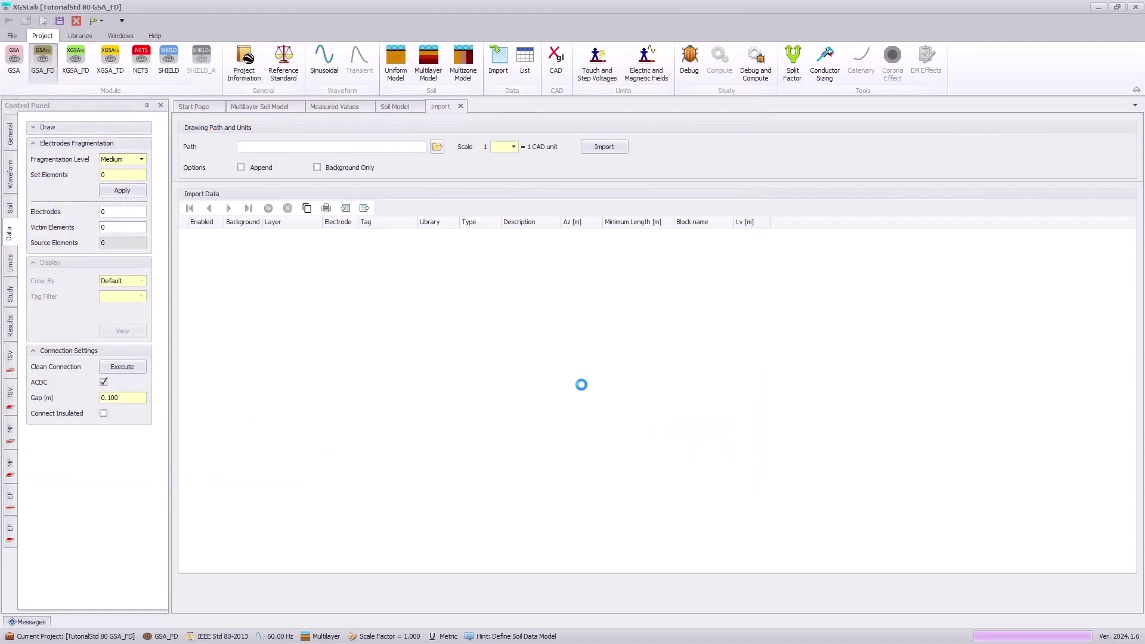
{"action": "left_click", "coordinate": [514, 147]}
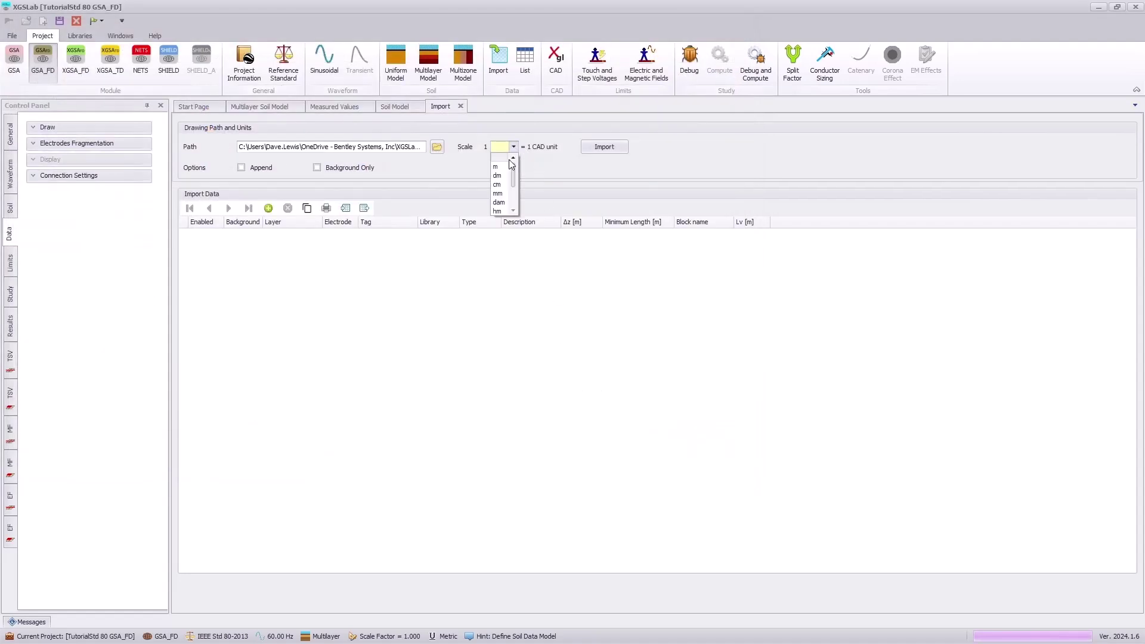
{"action": "left_click", "coordinate": [499, 193]}
Step: Add an import entry mapping layer I01 to a 70mm2 conductor at Δz -1
{"action": "left_click", "coordinate": [268, 209]}
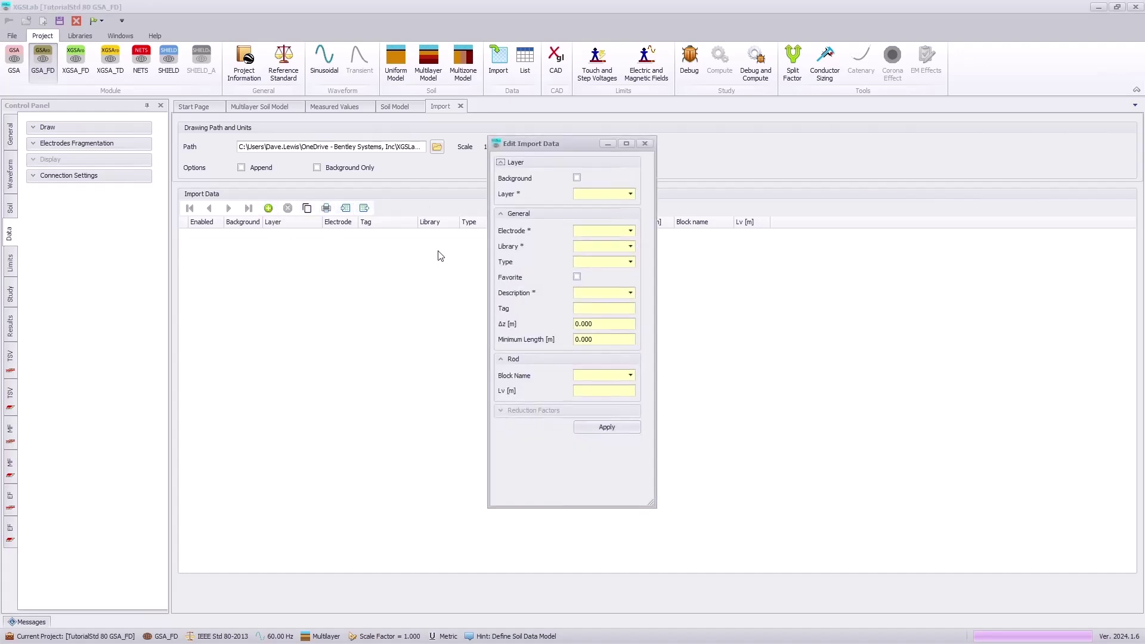
{"action": "left_click", "coordinate": [630, 194]}
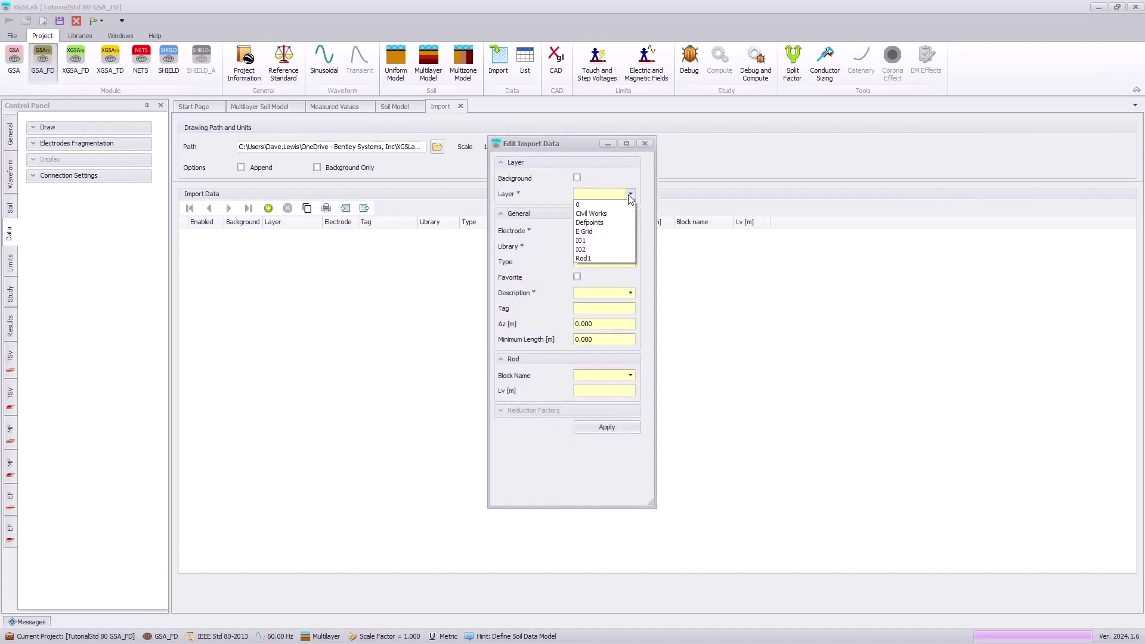
{"action": "left_click", "coordinate": [591, 241]}
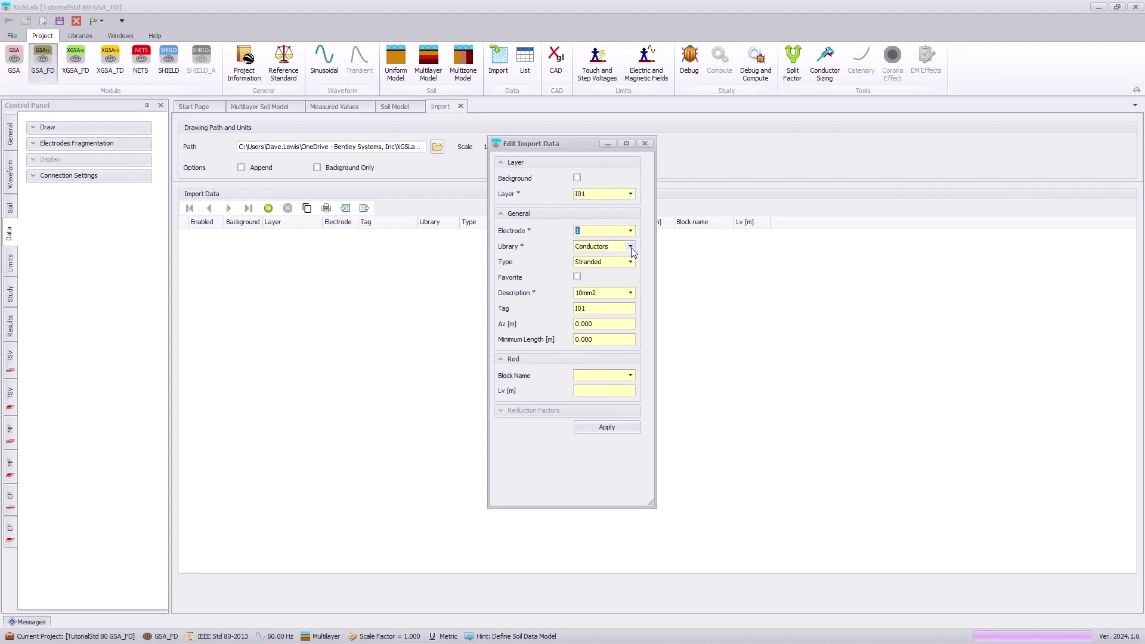
{"action": "left_click", "coordinate": [631, 294]}
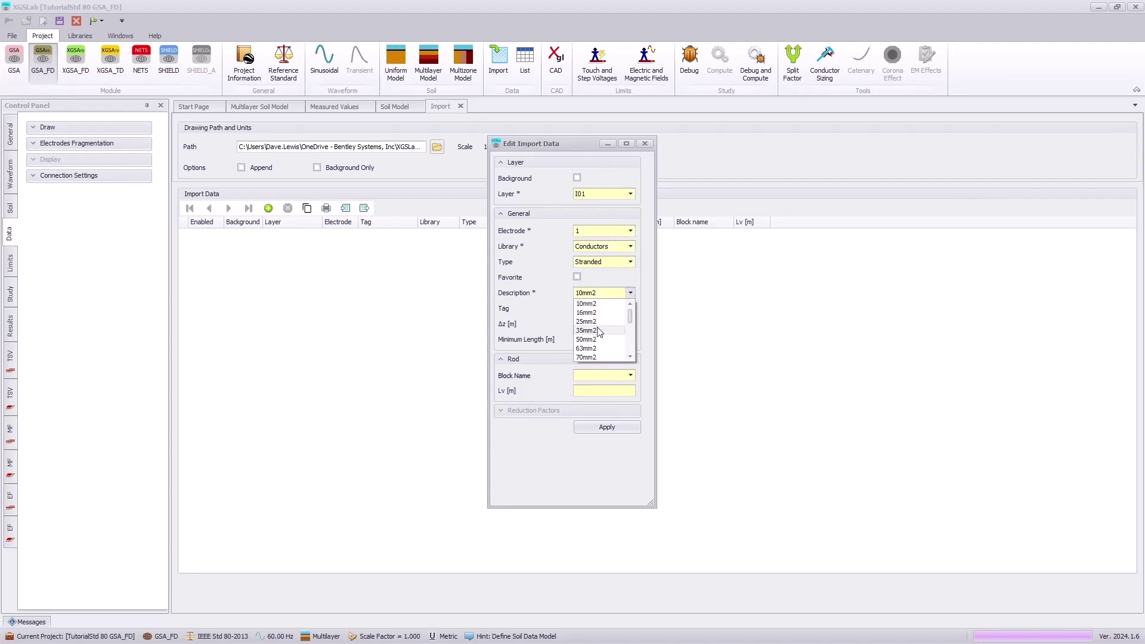
{"action": "left_click", "coordinate": [608, 357]}
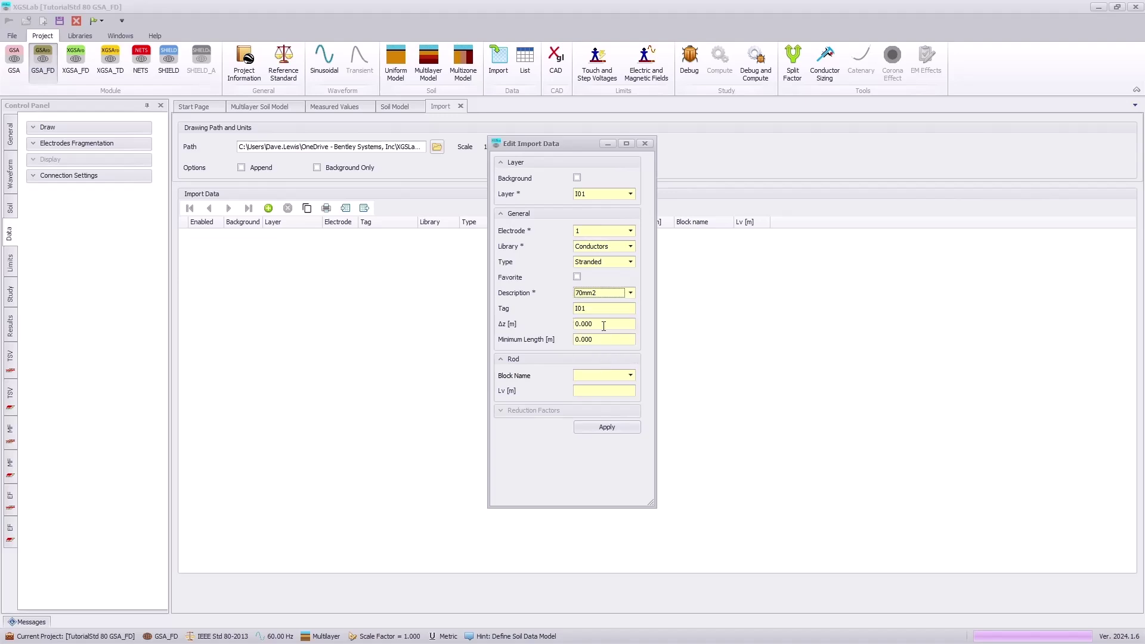
{"action": "left_click", "coordinate": [604, 326]}
{"action": "left_click", "coordinate": [606, 427]}
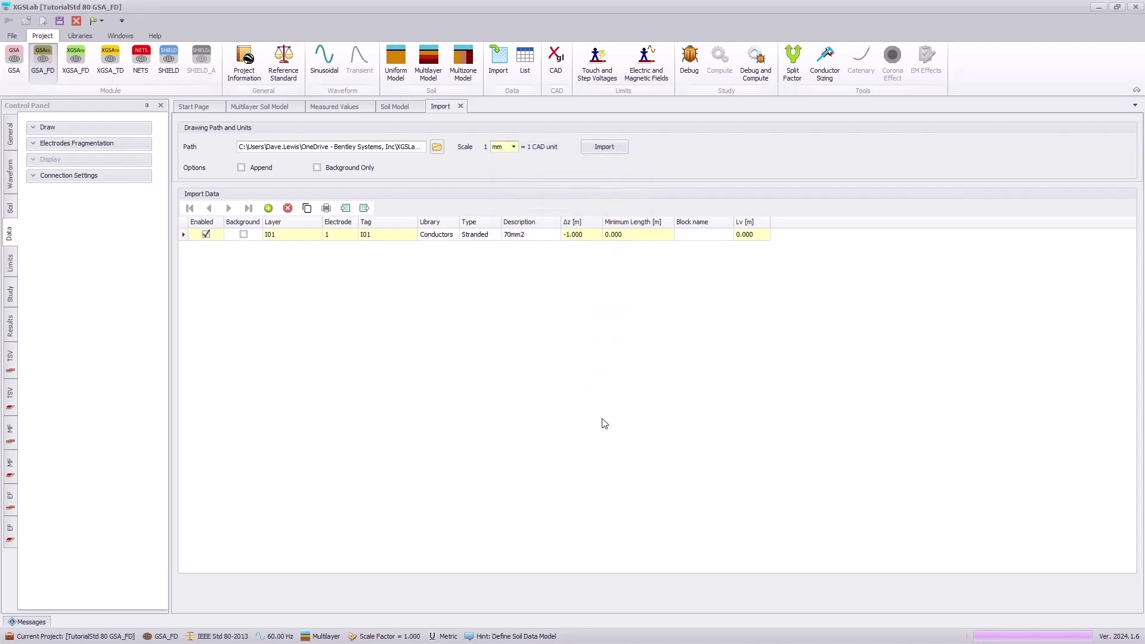
Step: Start a Rod1 entry on electrode 1 as a solid Ø20mm conductor, editing its Δz
{"action": "left_click", "coordinate": [268, 209]}
{"action": "left_click", "coordinate": [630, 194]}
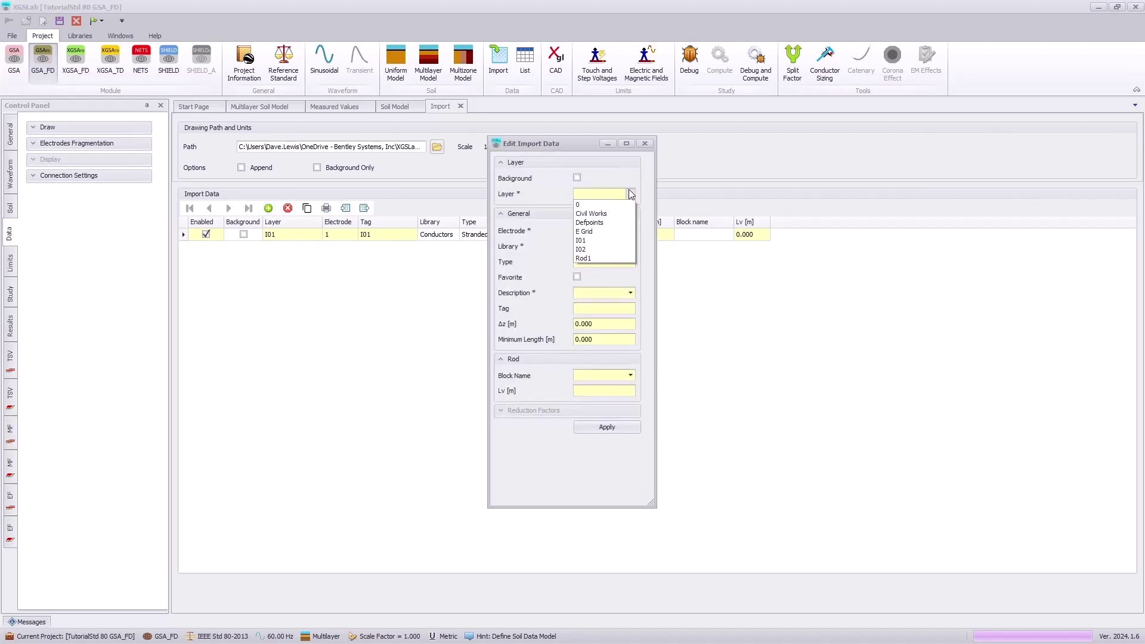
{"action": "left_click", "coordinate": [588, 259]}
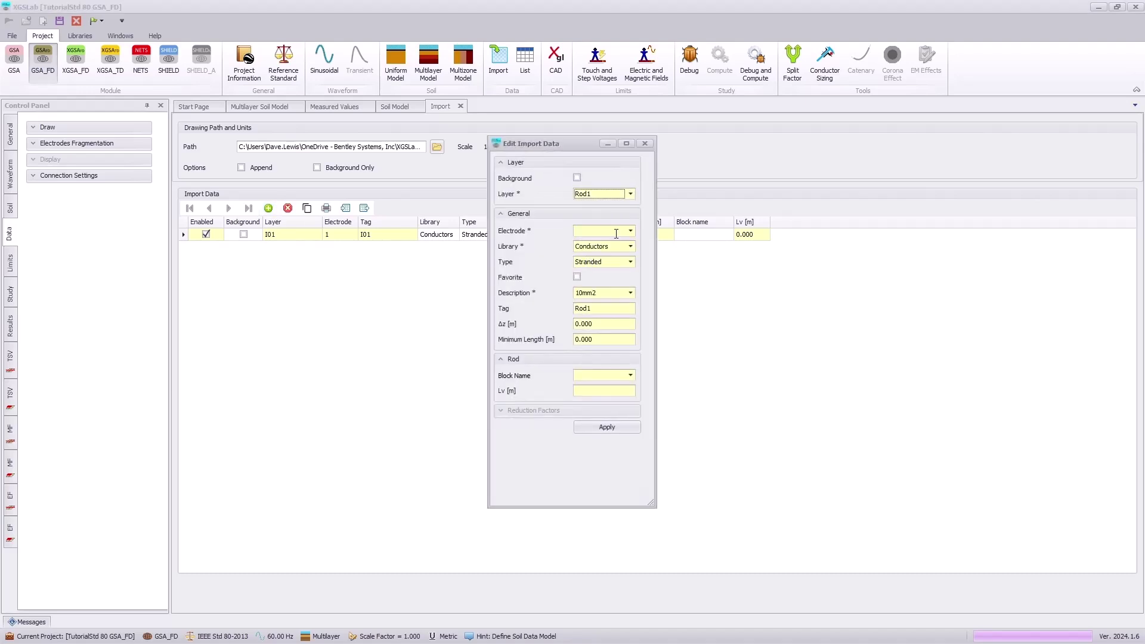
{"action": "left_click", "coordinate": [631, 230]}
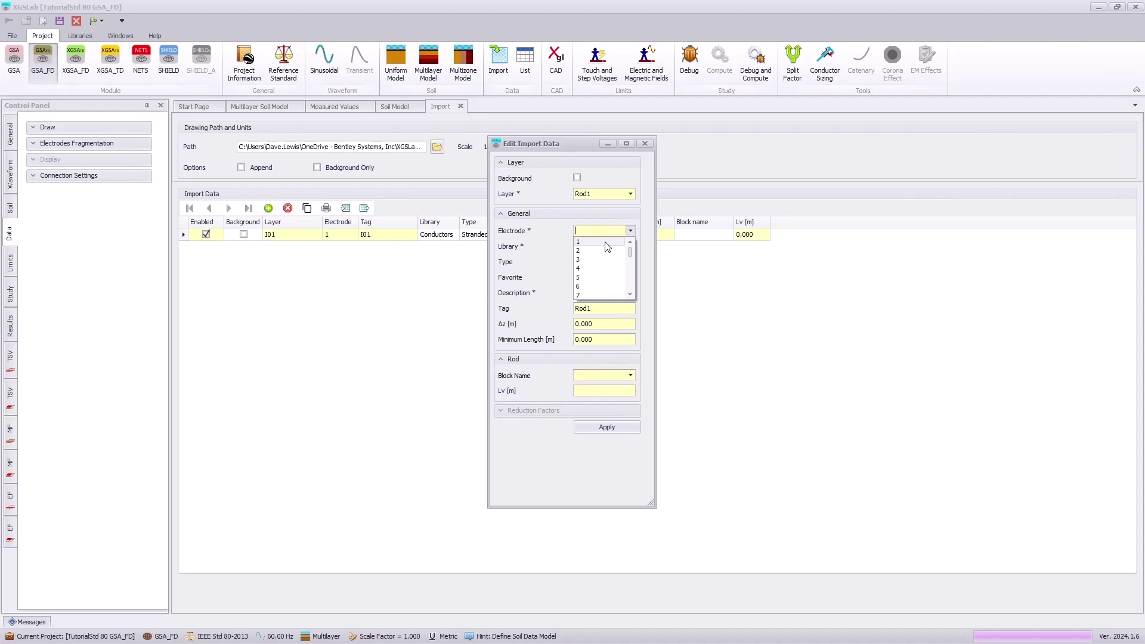
{"action": "left_click", "coordinate": [604, 242]}
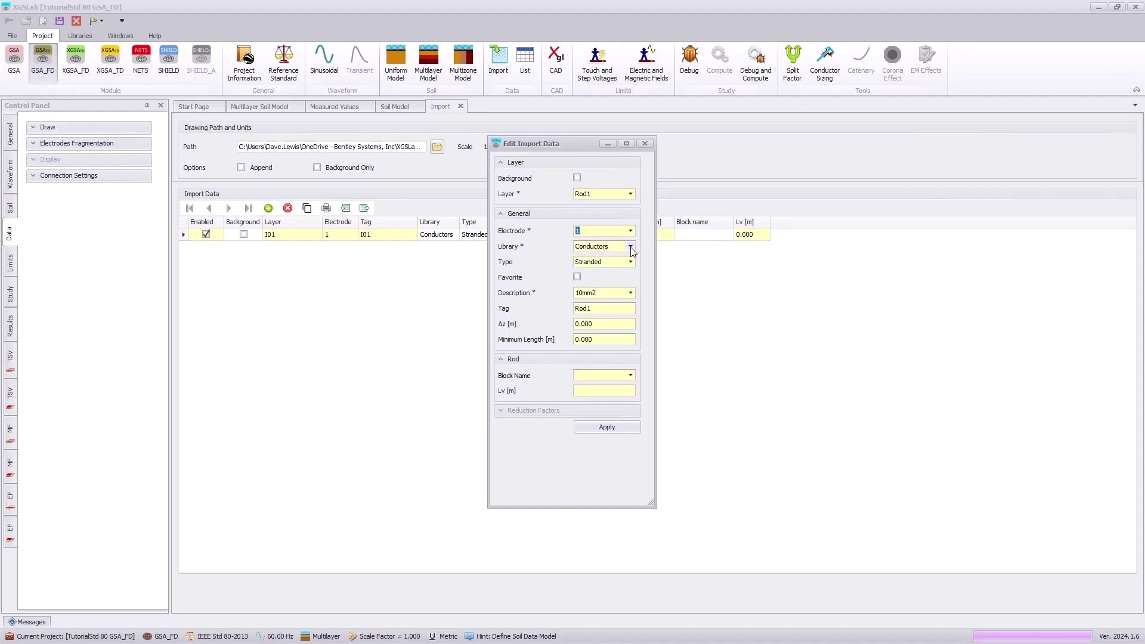
{"action": "left_click", "coordinate": [630, 262]}
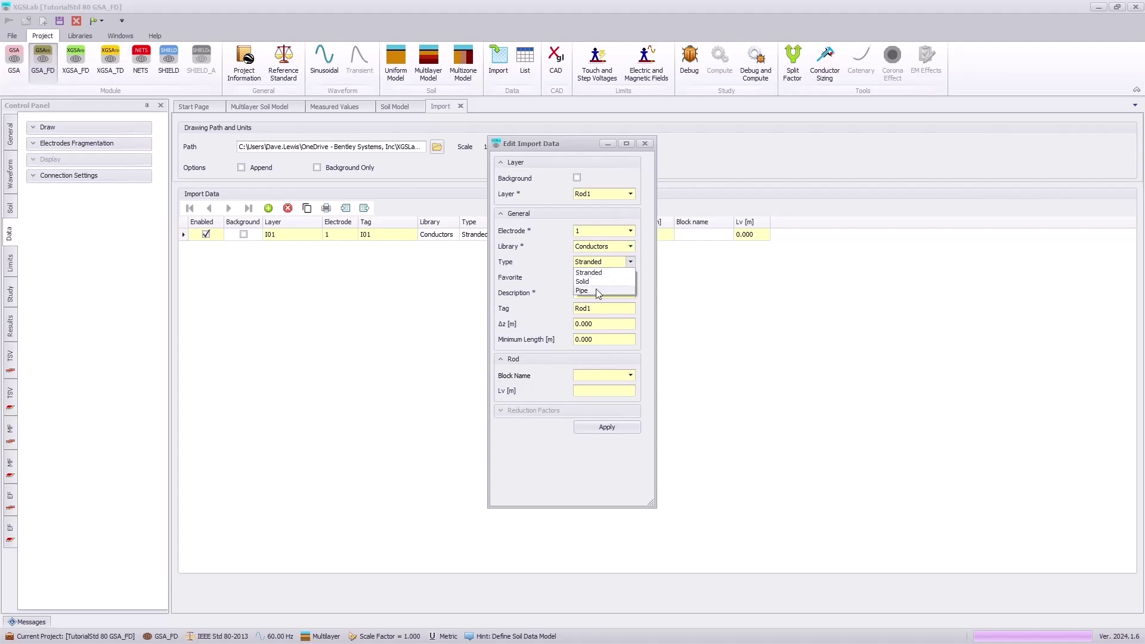
{"action": "left_click", "coordinate": [595, 282]}
{"action": "left_click", "coordinate": [630, 293]}
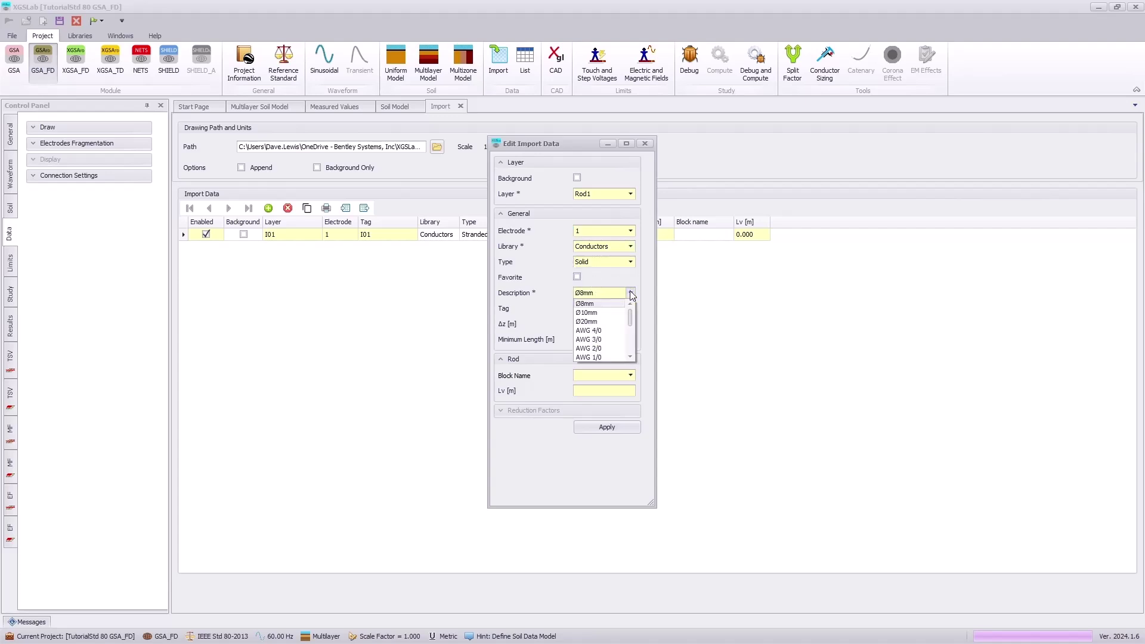
{"action": "left_click", "coordinate": [600, 323]}
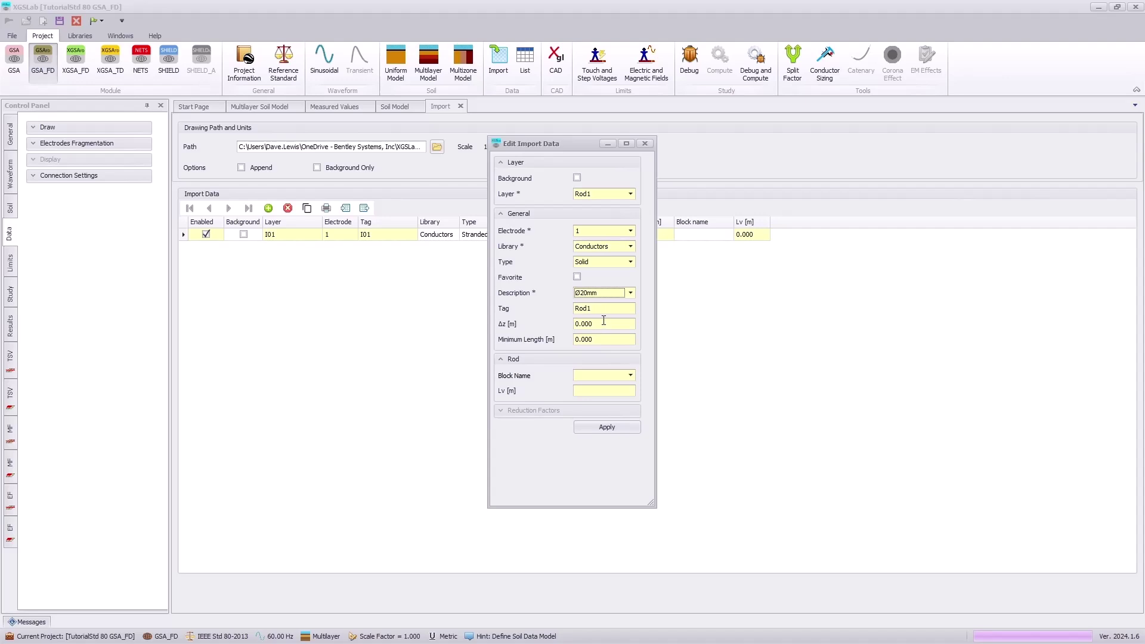
{"action": "left_click", "coordinate": [602, 325]}
Step: Finish Rod1's Δz of -1, then rotate the MicroStation plan view and minimize it
{"action": "left_click", "coordinate": [611, 428]}
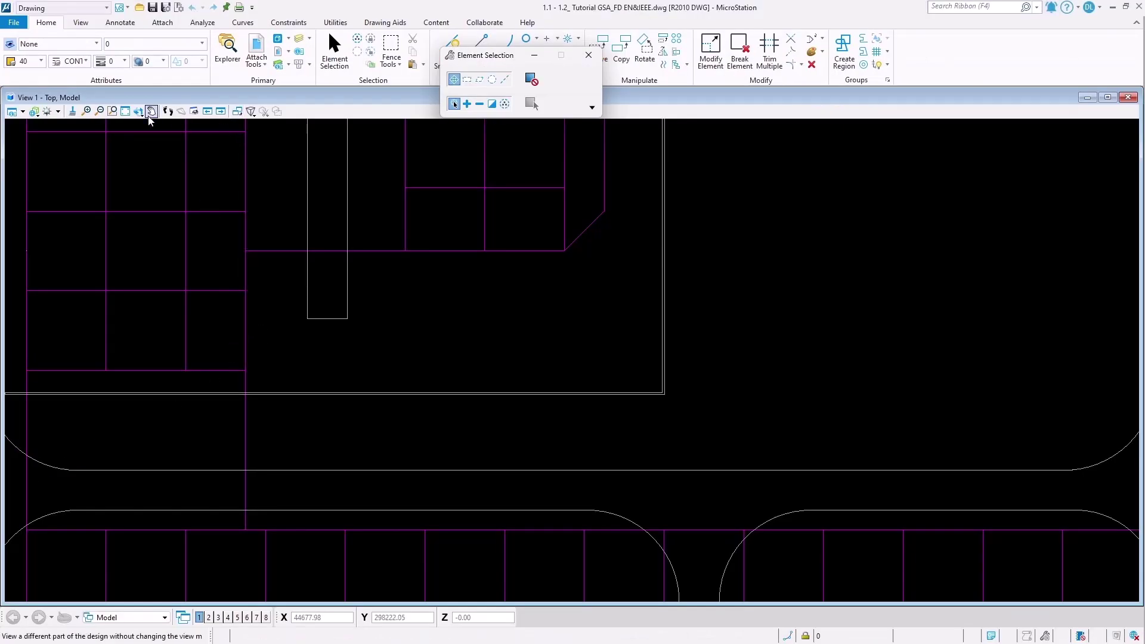
{"action": "left_click", "coordinate": [139, 112]}
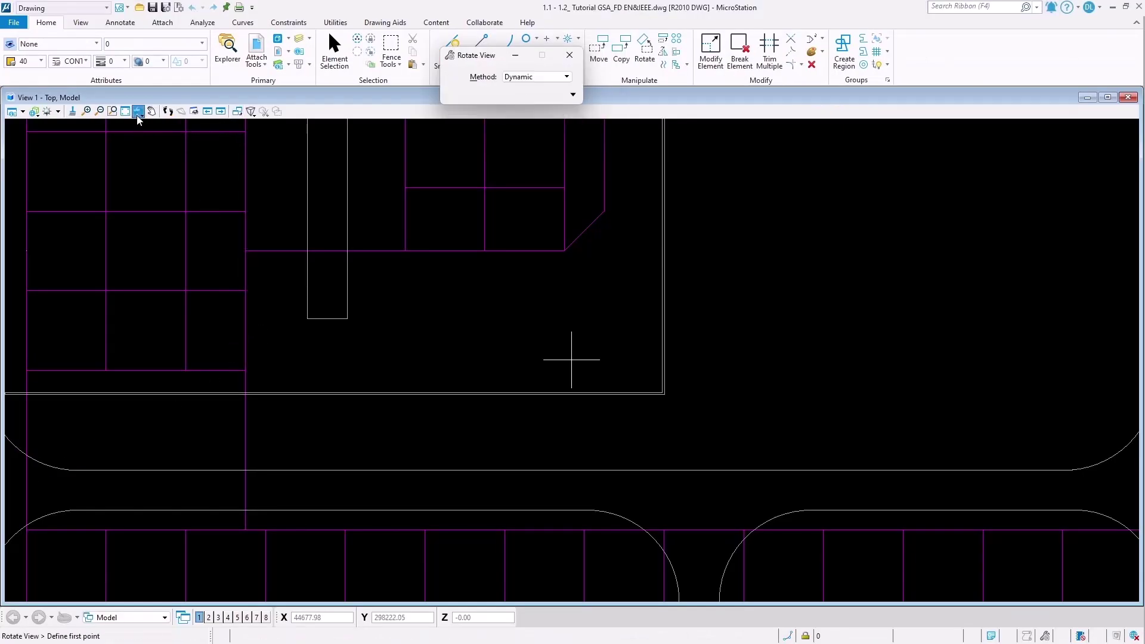
{"action": "left_click", "coordinate": [571, 359]}
{"action": "left_click", "coordinate": [263, 220]}
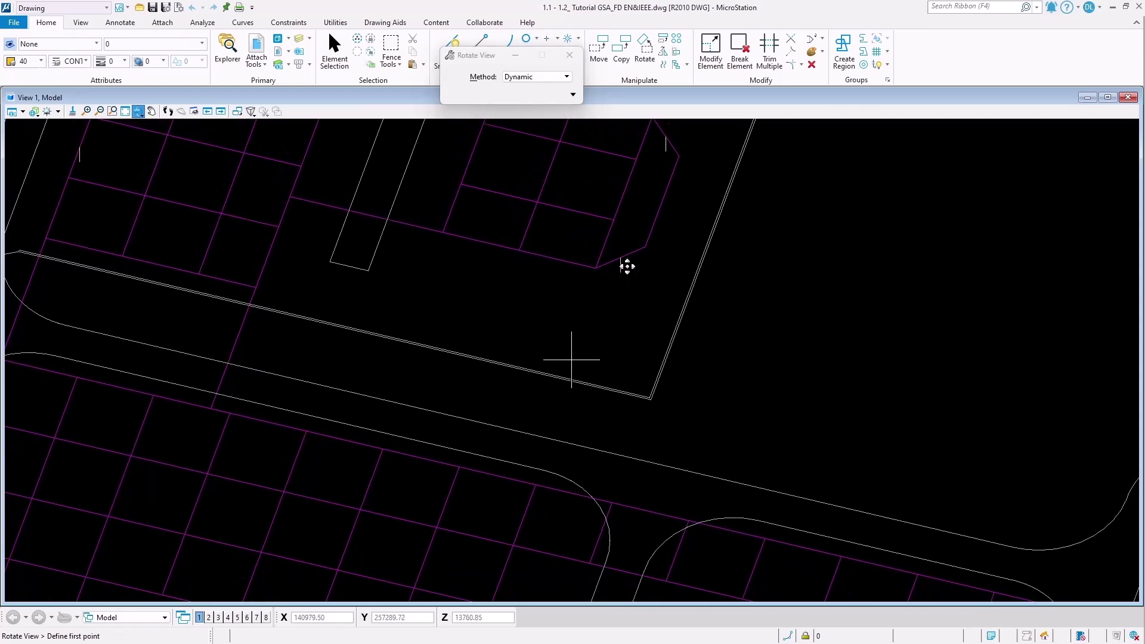
{"action": "right_click", "coordinate": [629, 265]}
{"action": "left_click", "coordinate": [1113, 7]}
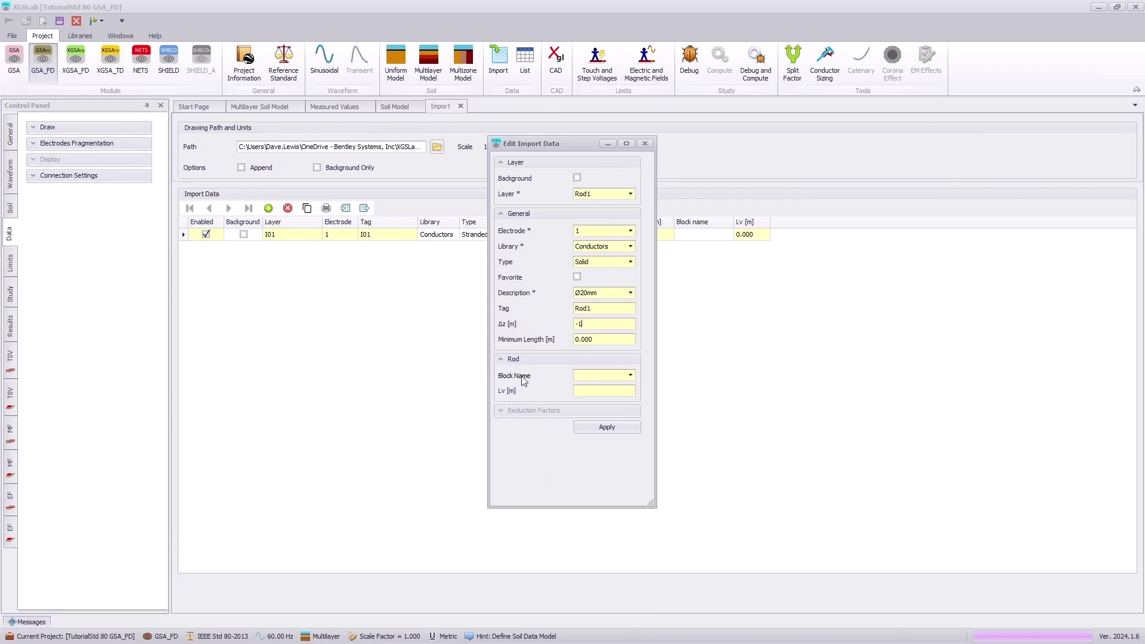
Step: Save the Rod1 entry and add layer I02 as electrode 2, 70mm2, Δz -1
{"action": "left_click", "coordinate": [628, 428]}
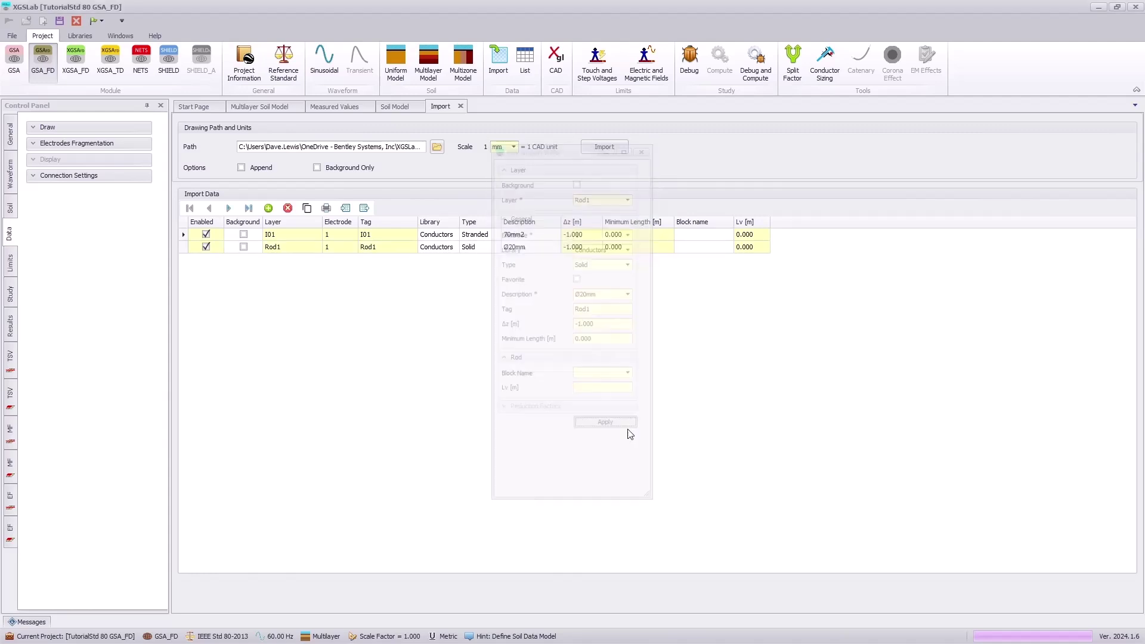
{"action": "left_click", "coordinate": [269, 209]}
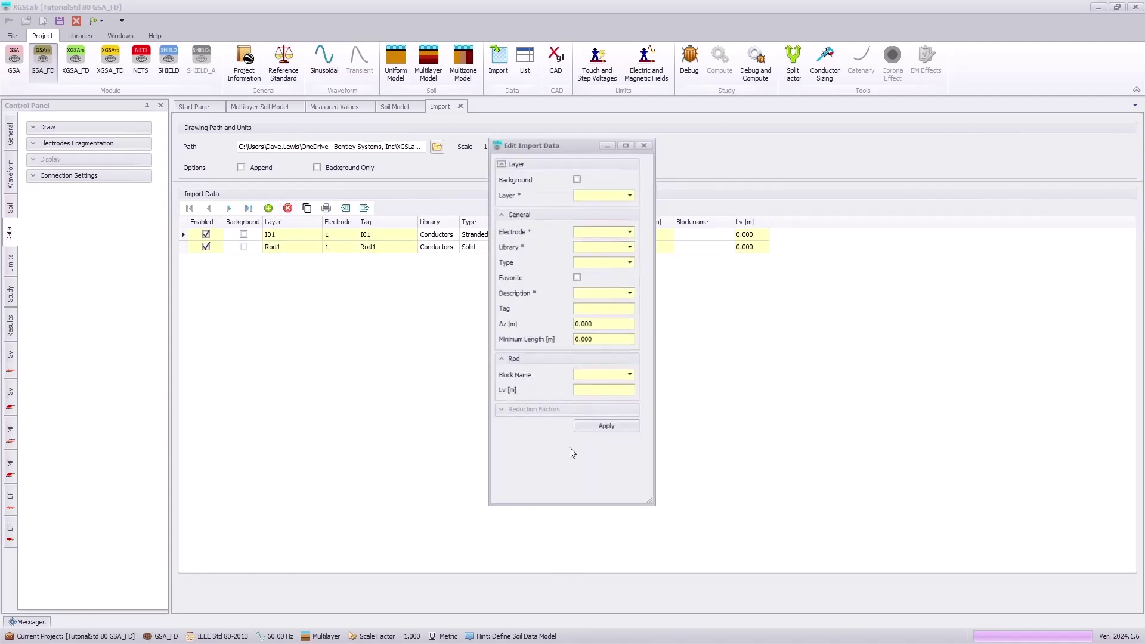
{"action": "left_click", "coordinate": [631, 194]}
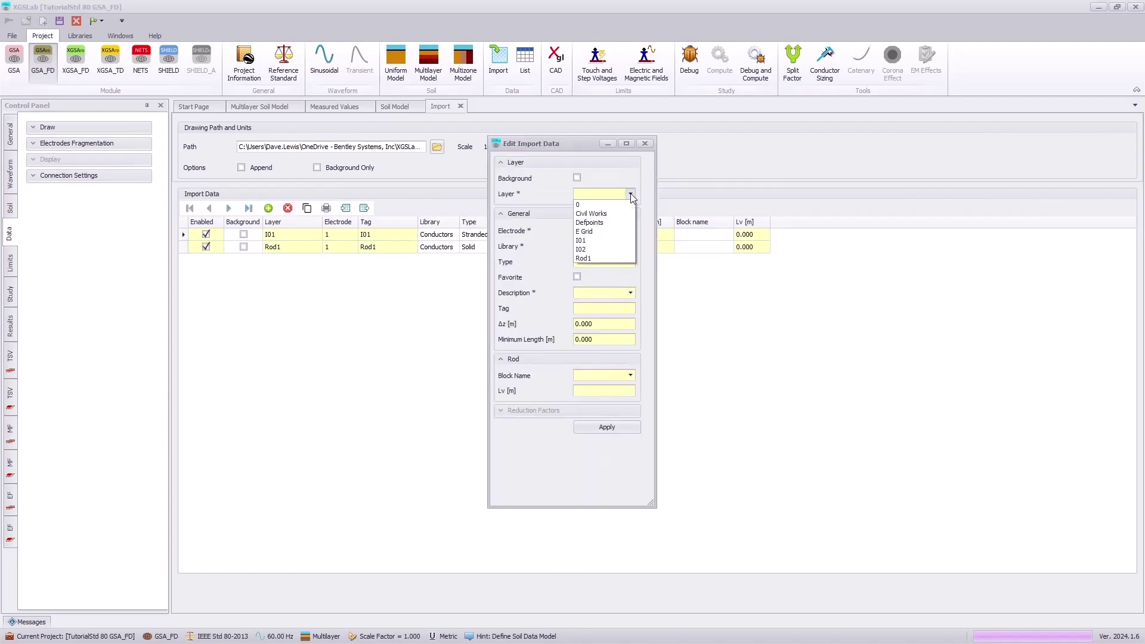
{"action": "left_click", "coordinate": [585, 250]}
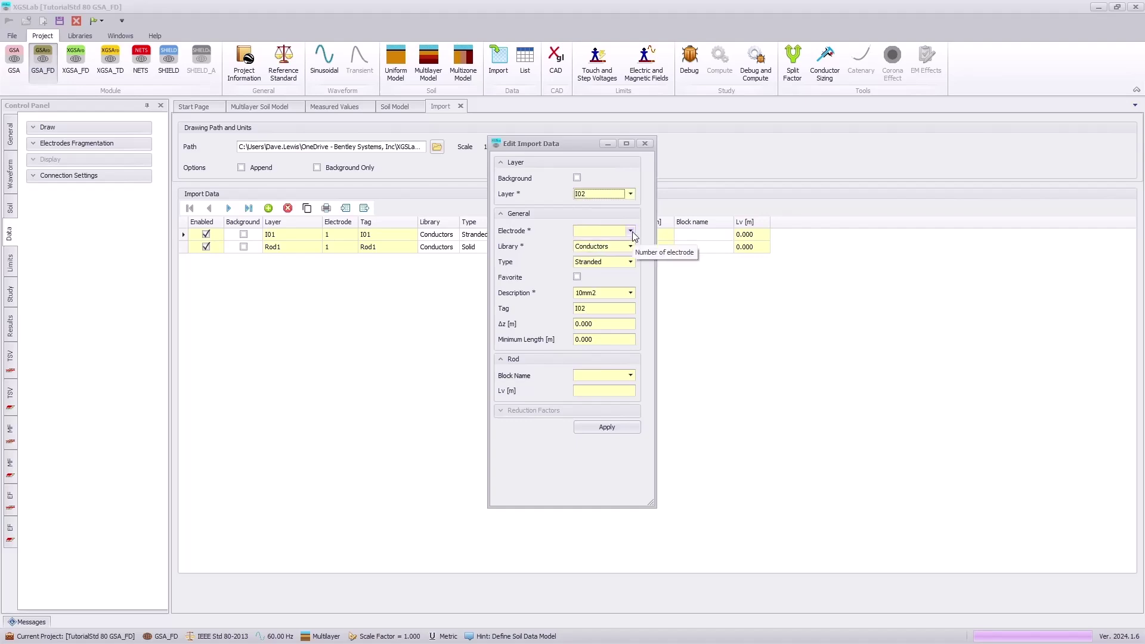
{"action": "left_click", "coordinate": [631, 231]}
{"action": "left_click", "coordinate": [593, 251]}
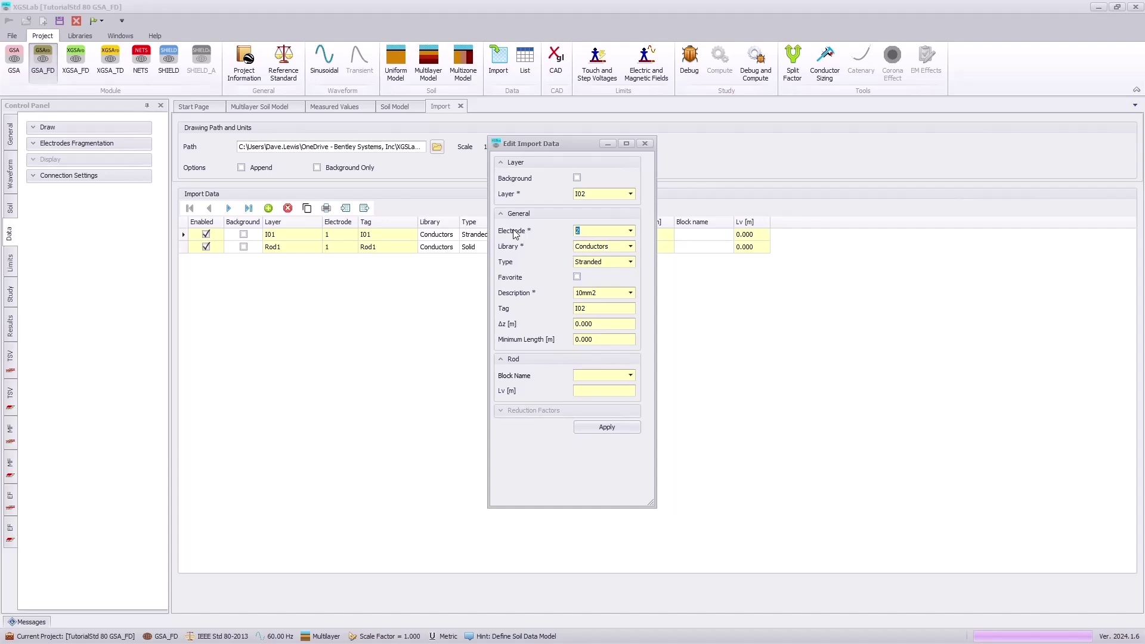
{"action": "left_click", "coordinate": [633, 291]}
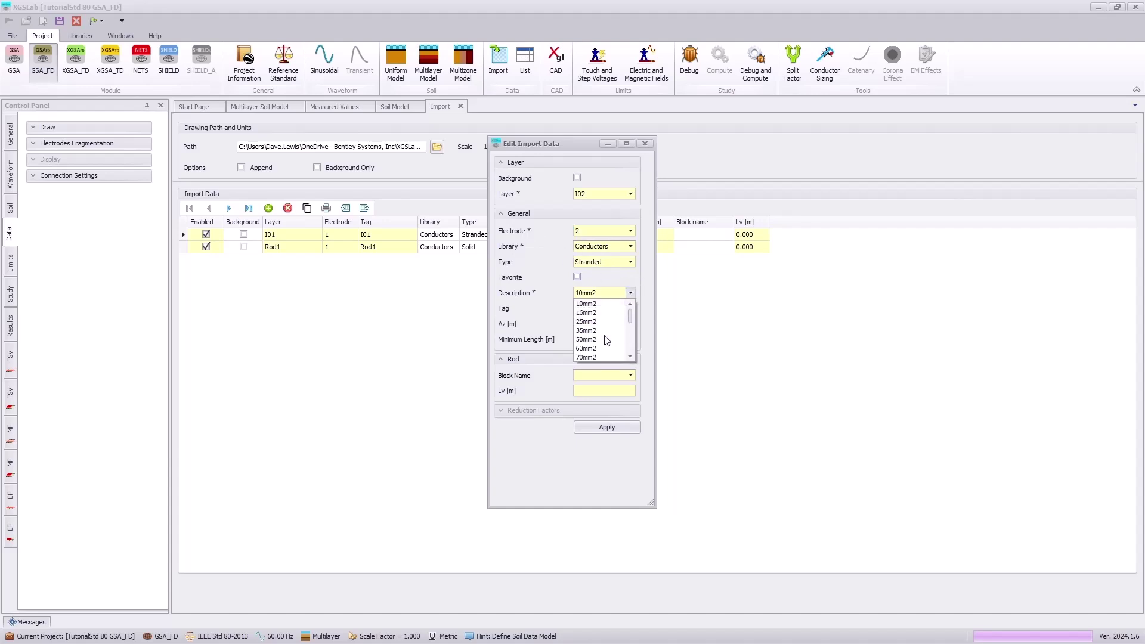
{"action": "left_click", "coordinate": [602, 357]}
{"action": "left_click", "coordinate": [613, 321]}
{"action": "type", "text": "0"}
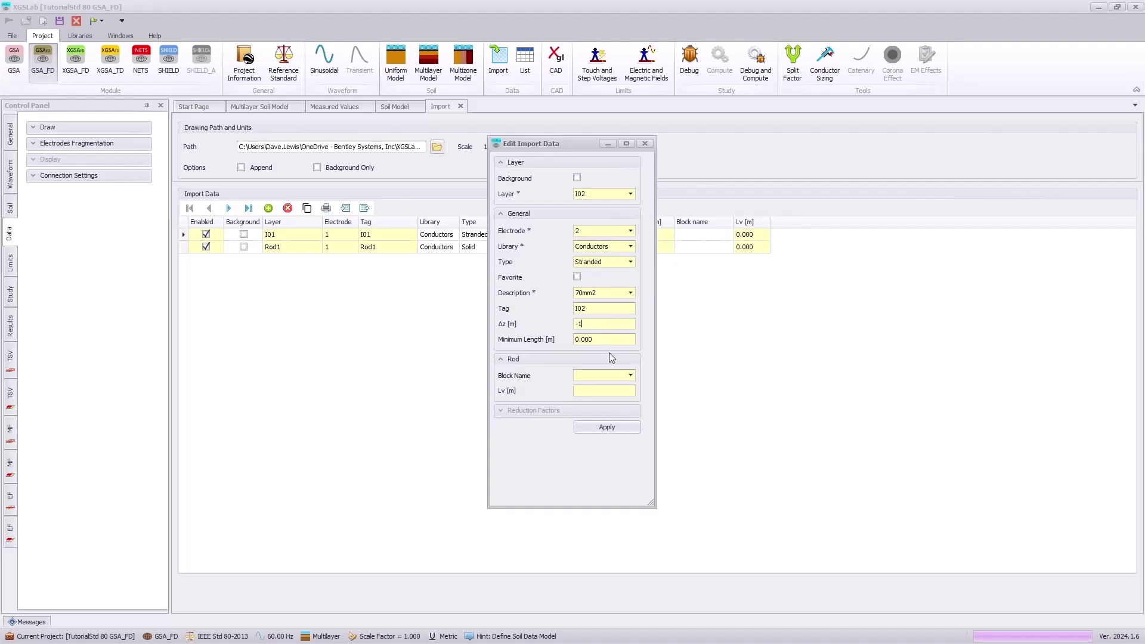
{"action": "left_click", "coordinate": [607, 428]}
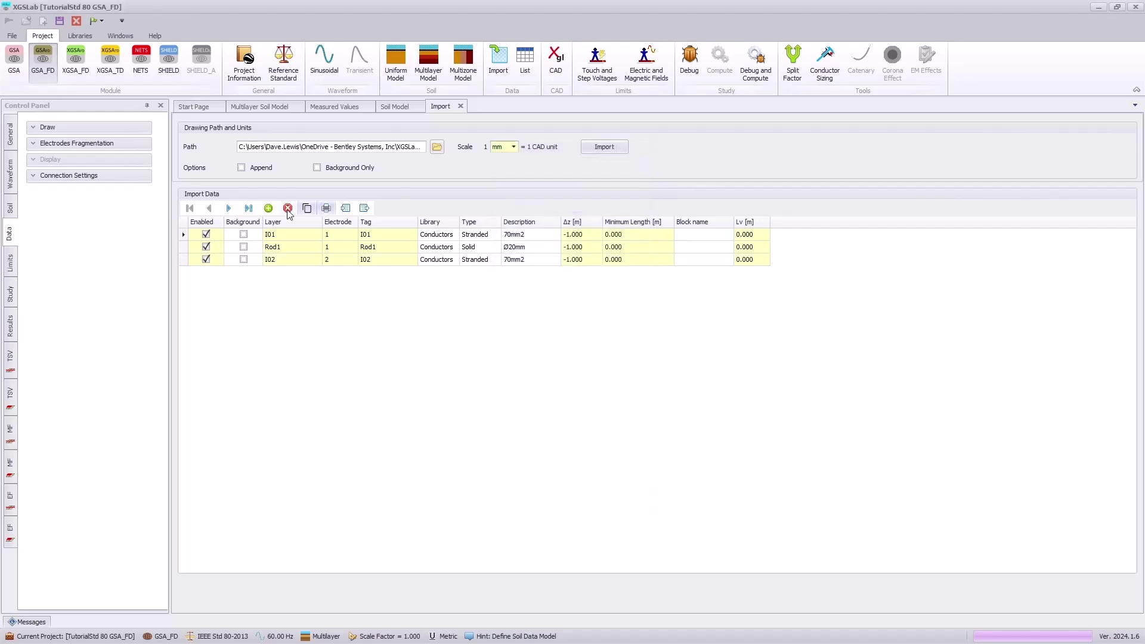
Step: Add the Civil Works layer to the import list as a background layer
{"action": "left_click", "coordinate": [269, 208]}
{"action": "left_click", "coordinate": [622, 196]}
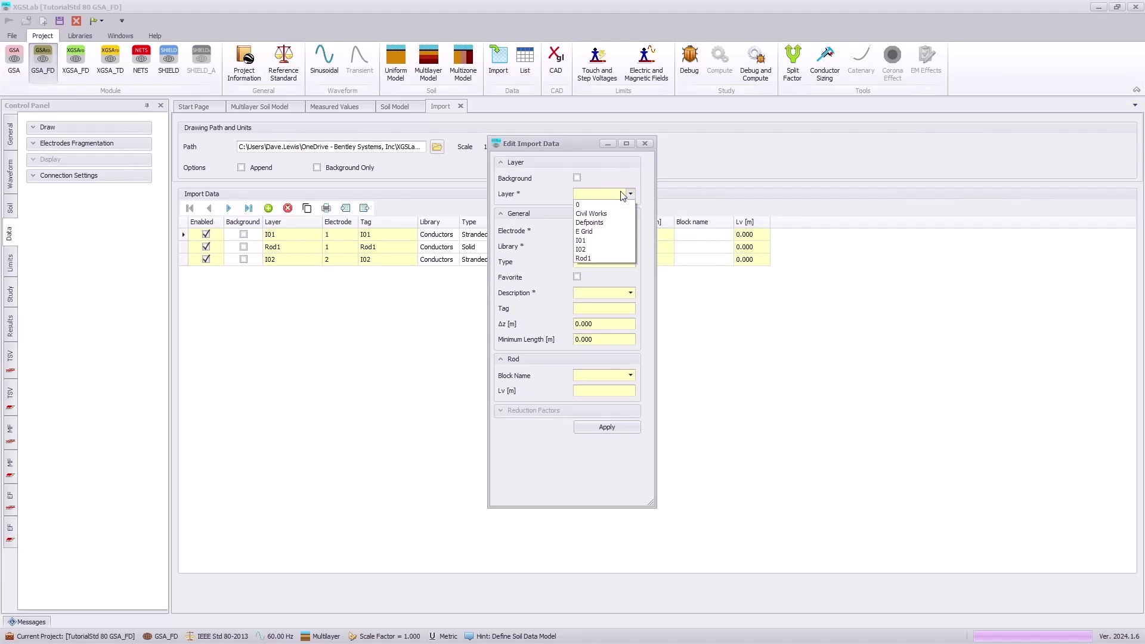
{"action": "left_click", "coordinate": [596, 216]}
{"action": "left_click", "coordinate": [577, 178]}
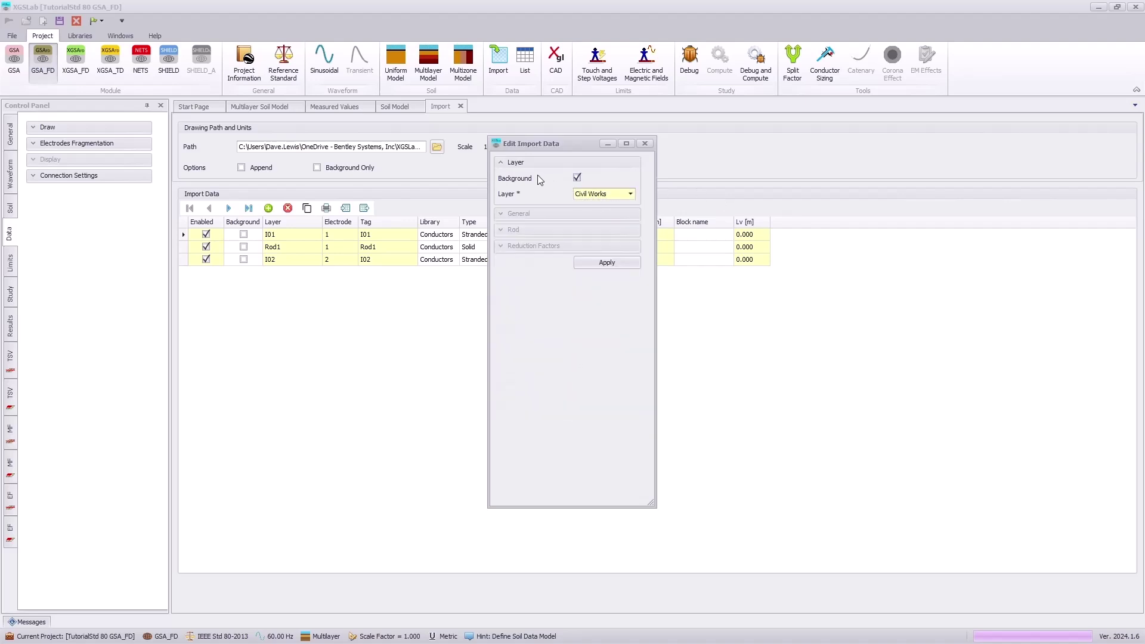
{"action": "left_click", "coordinate": [607, 262]}
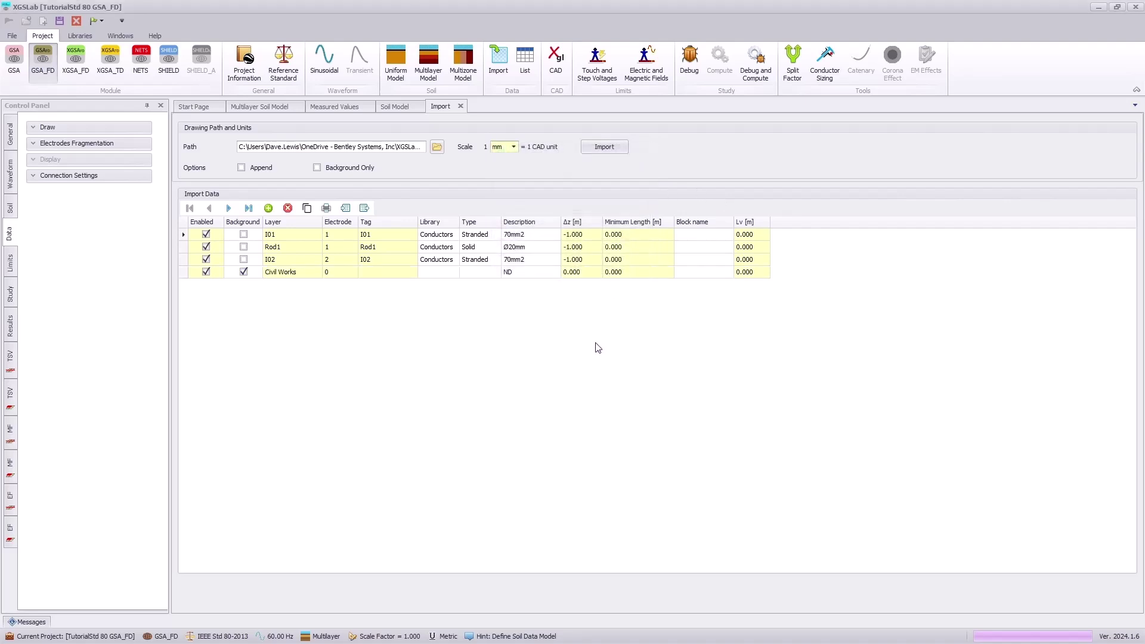
Step: Import the mapped CAD layers, producing the grounding grid with 1808 elements
{"action": "left_click", "coordinate": [607, 147]}
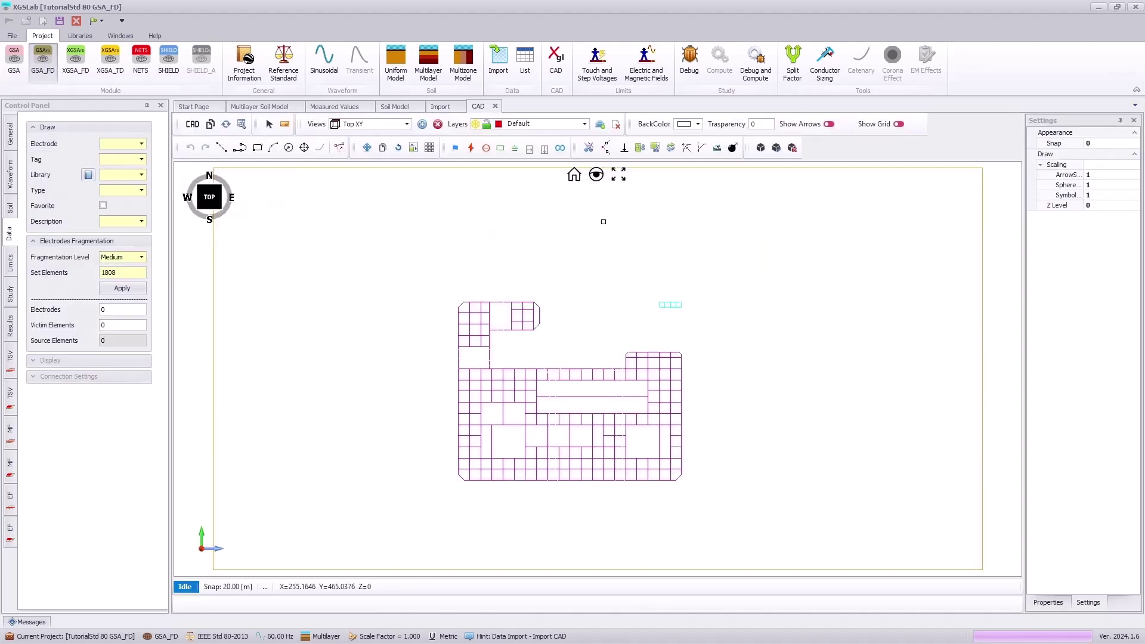
{"action": "scroll", "coordinate": [634, 468], "scroll_direction": "up", "scroll_amount": 1}
{"action": "scroll", "coordinate": [564, 402], "scroll_direction": "up", "scroll_amount": 1}
Step: Tilt the grid into an oblique 3-D view, then switch to the Top XY view
{"action": "left_click_drag", "start_coordinate": [222, 206], "coordinate": [212, 199]}
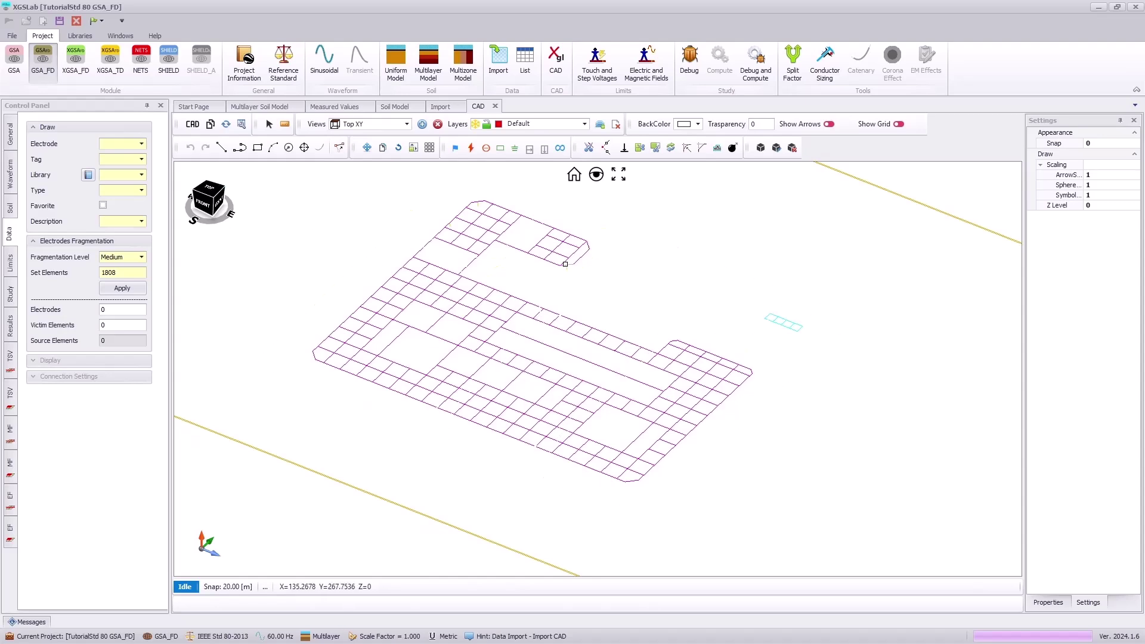
{"action": "scroll", "coordinate": [561, 256], "scroll_direction": "up", "scroll_amount": 1}
{"action": "scroll", "coordinate": [560, 256], "scroll_direction": "up", "scroll_amount": 3}
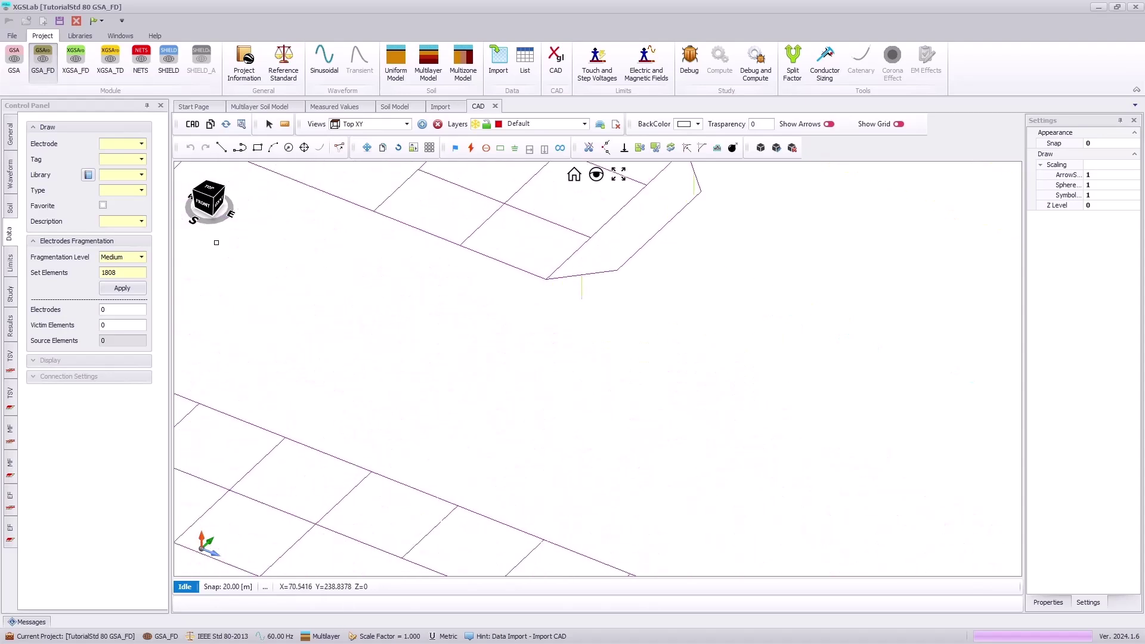
{"action": "left_click", "coordinate": [209, 191]}
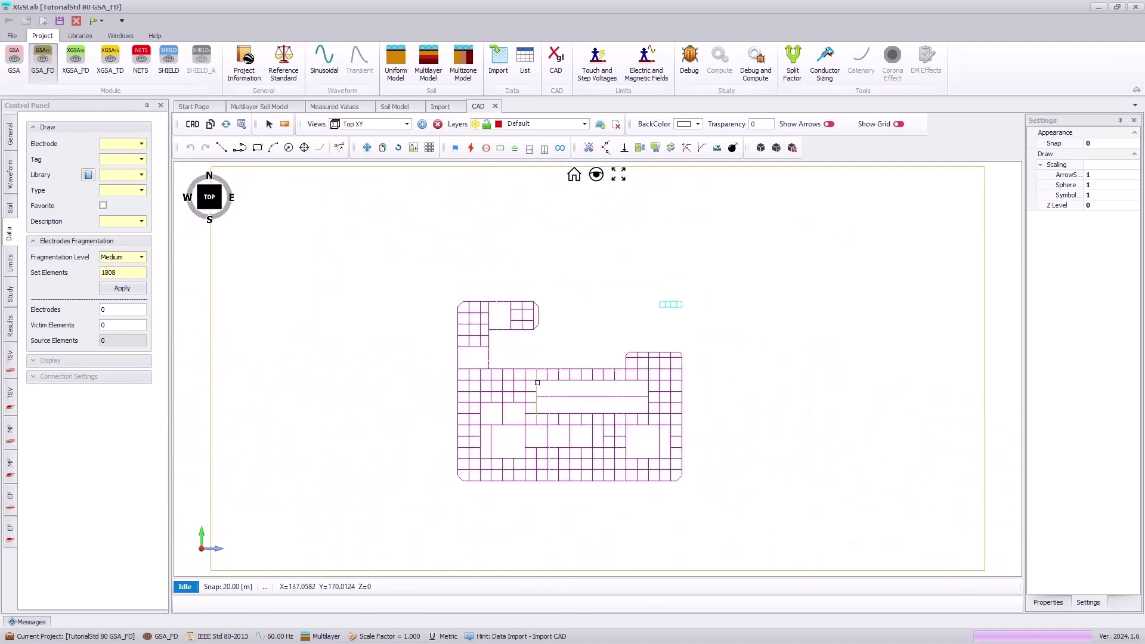
Step: Inject a 26930 A current named Substation at the grid's top-left corner conductor
{"action": "scroll", "coordinate": [556, 360], "scroll_direction": "up", "scroll_amount": 3}
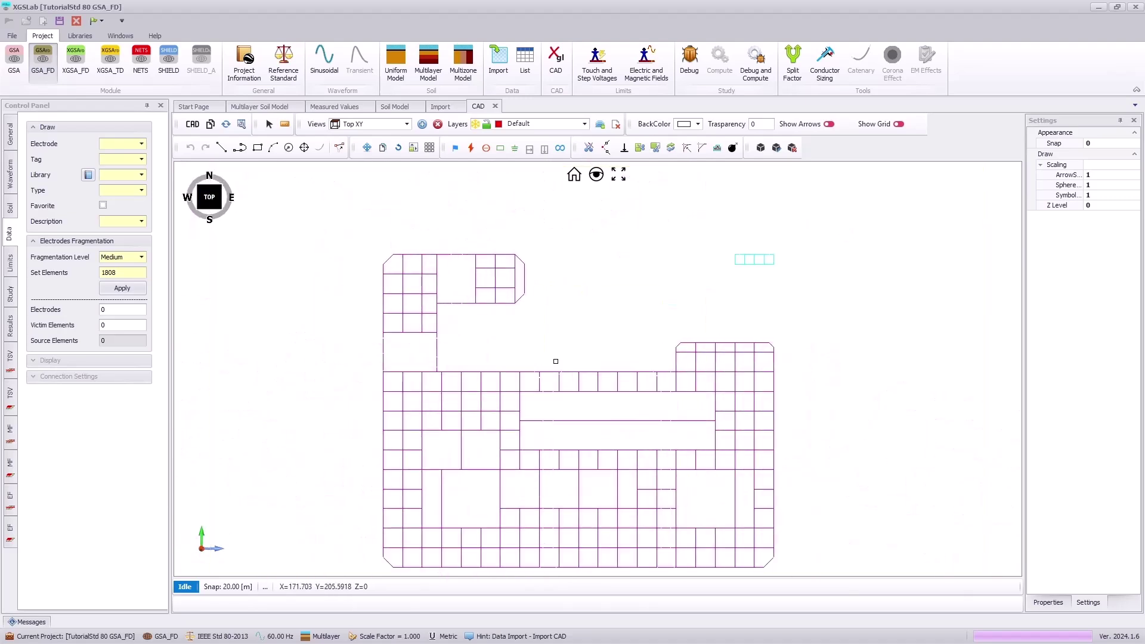
{"action": "left_click", "coordinate": [471, 149]}
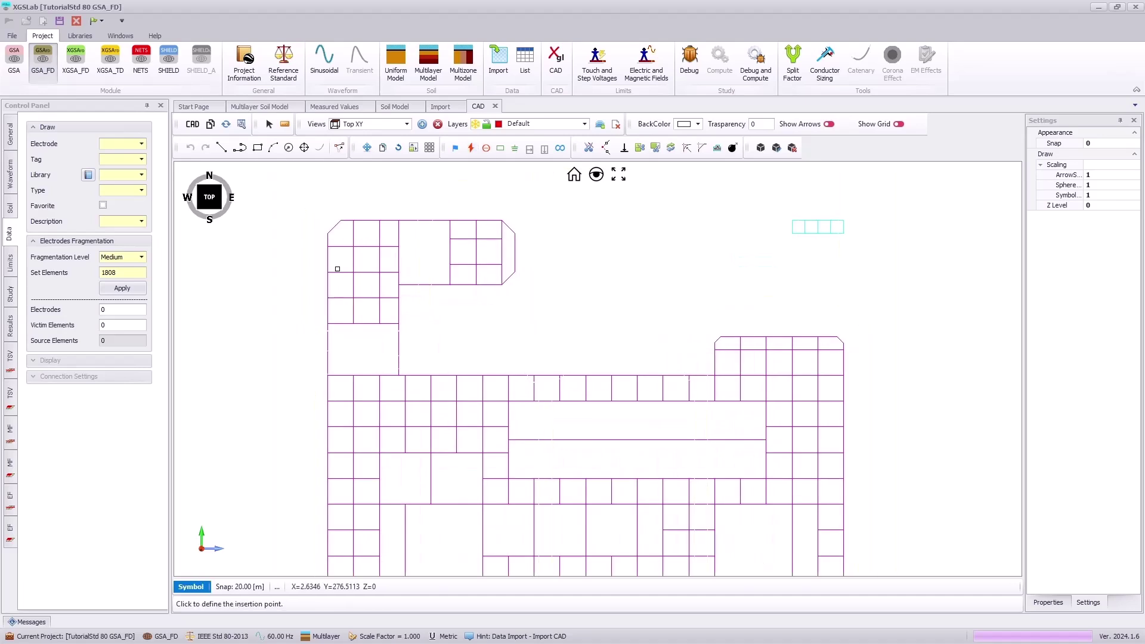
{"action": "left_click", "coordinate": [327, 246]}
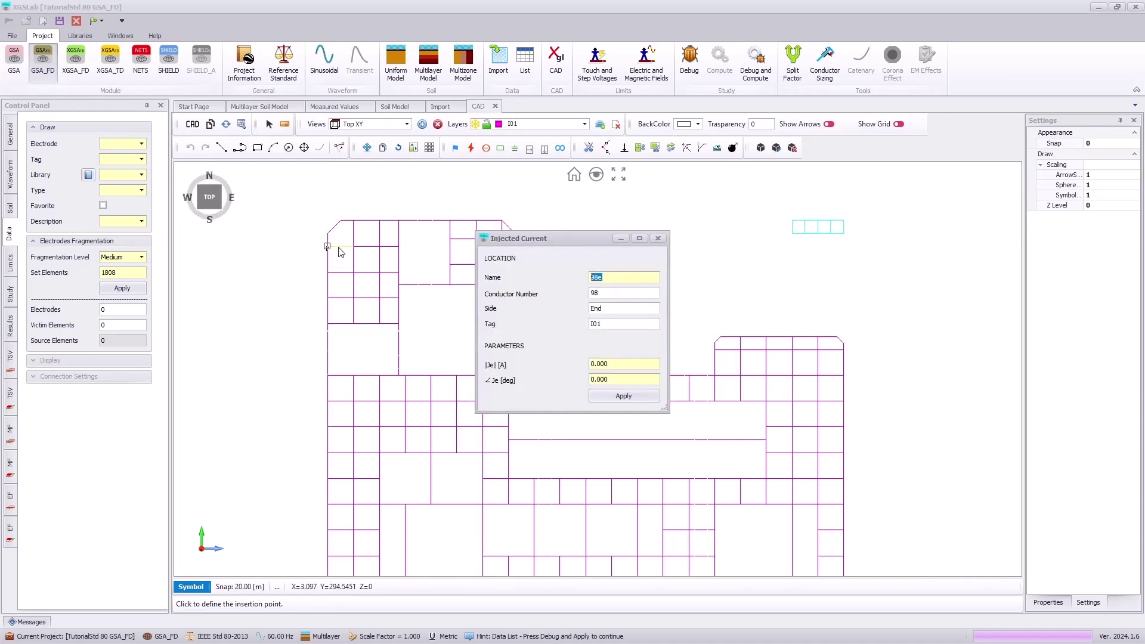
{"action": "type", "text": "S"}
{"action": "key", "text": "Tab"}
{"action": "key", "text": "Tab"}
{"action": "key", "text": "Tab"}
{"action": "key", "text": "Tab"}
{"action": "type", "text": "2"}
{"action": "left_click", "coordinate": [611, 397]}
{"action": "key", "text": "Escape"}
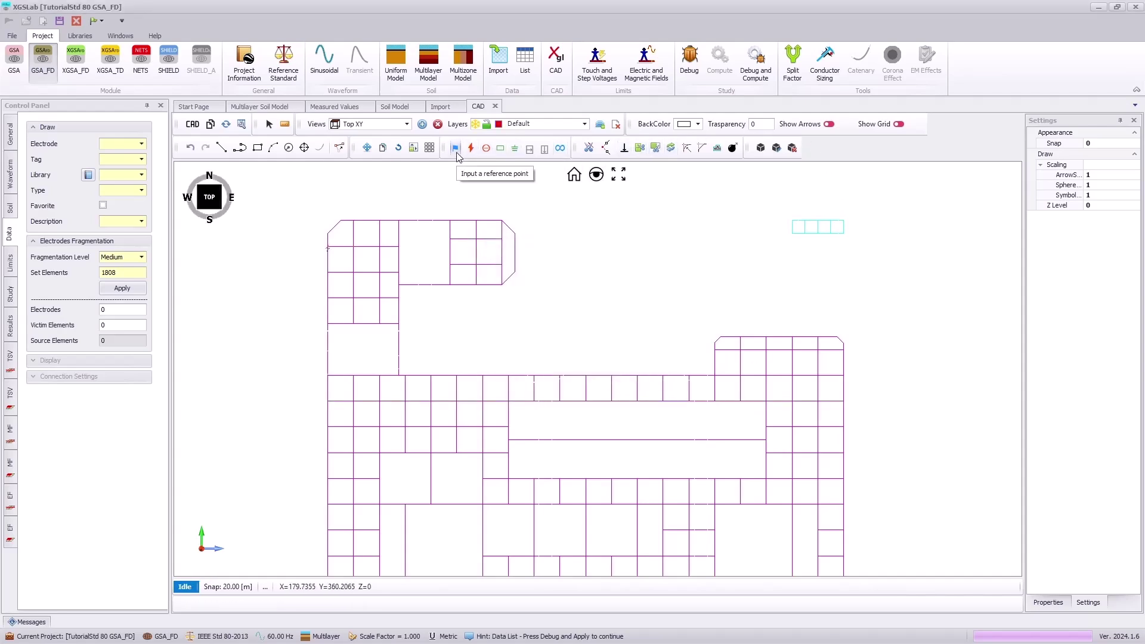
Step: Place a reference point named Steel Factory in the grid's lower area
{"action": "left_click", "coordinate": [456, 152]}
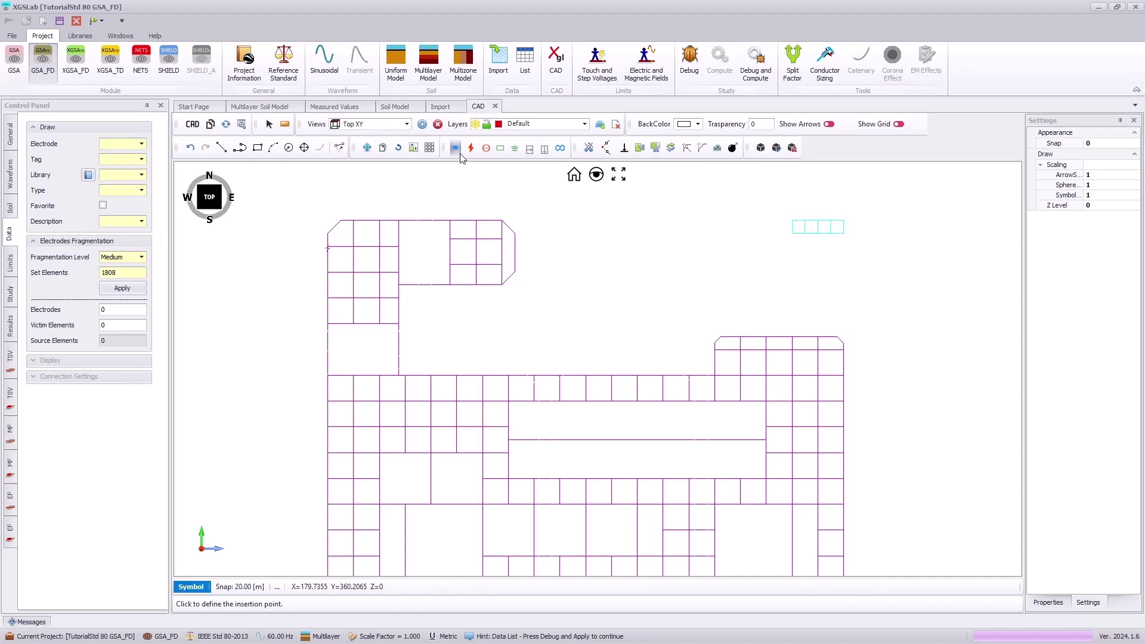
{"action": "left_click", "coordinate": [664, 529]}
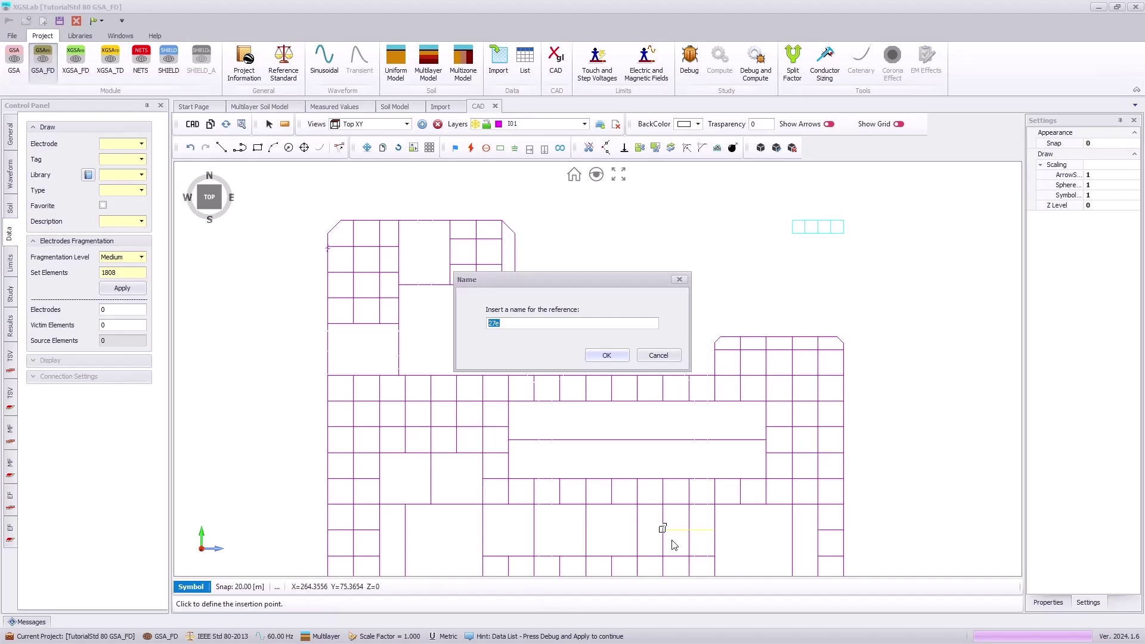
{"action": "type", "text": "Steel Factory"}
{"action": "key", "text": "Return"}
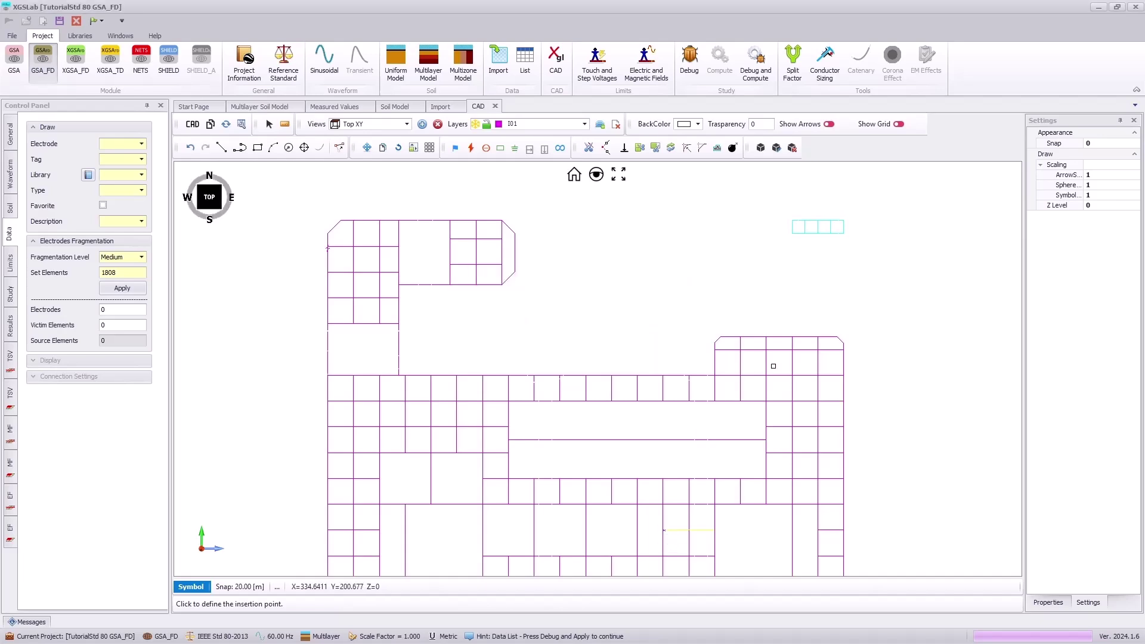
Step: Place a reference point named Entrance at the small cyan building
{"action": "left_click", "coordinate": [817, 232]}
{"action": "type", "text": "Entrance"}
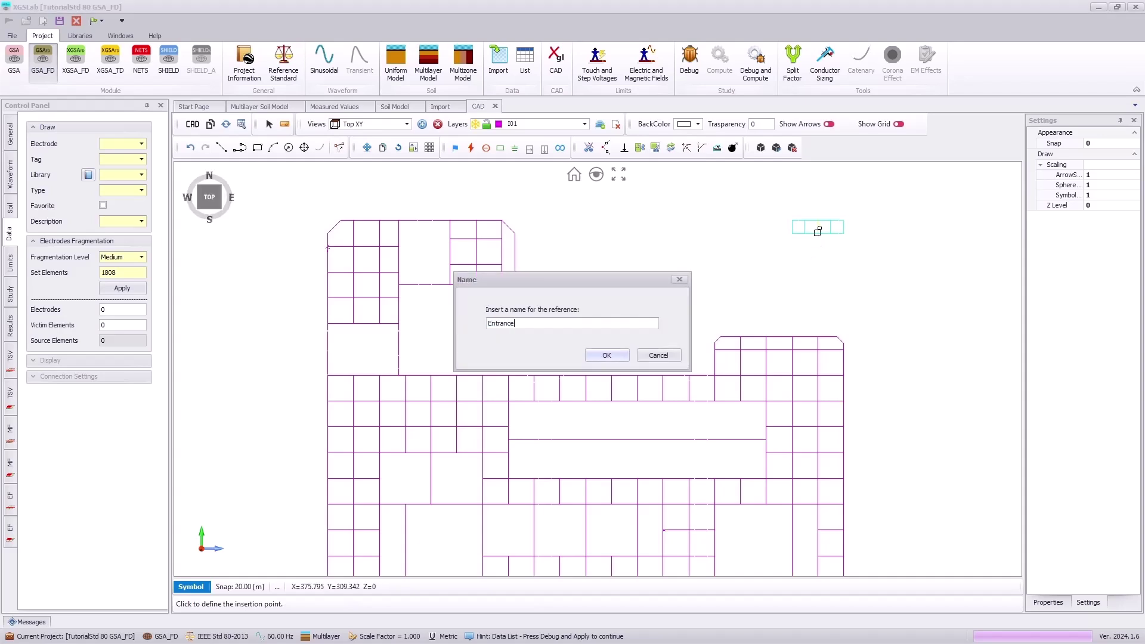
{"action": "left_click", "coordinate": [611, 359]}
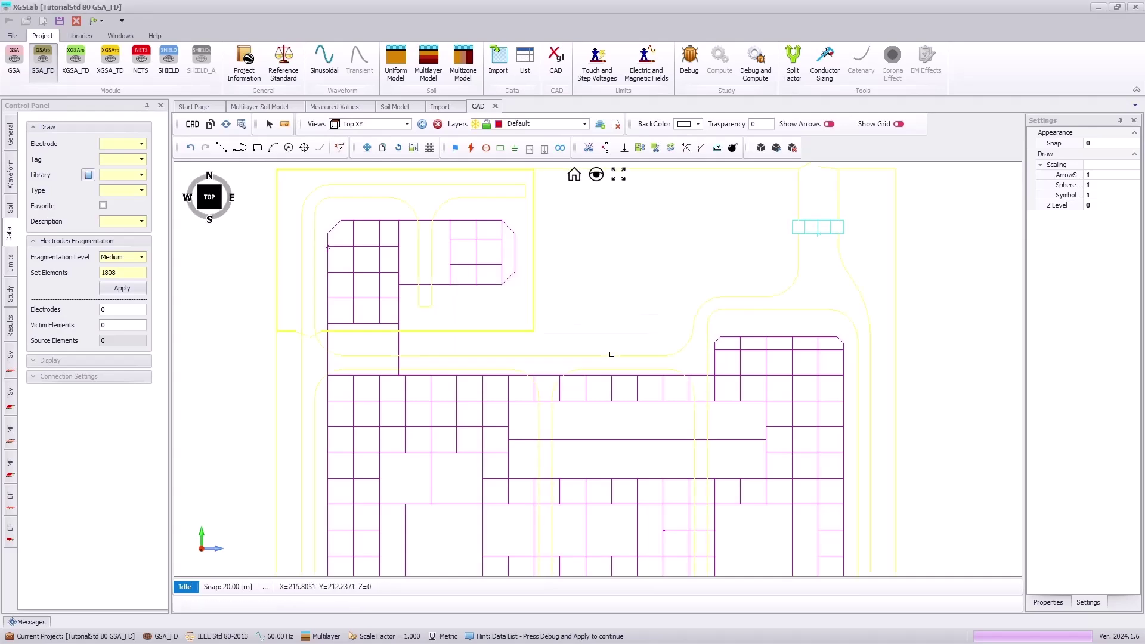
Step: Run Debug and Compute on the grounding study and dismiss the completion message
{"action": "left_click", "coordinate": [761, 71]}
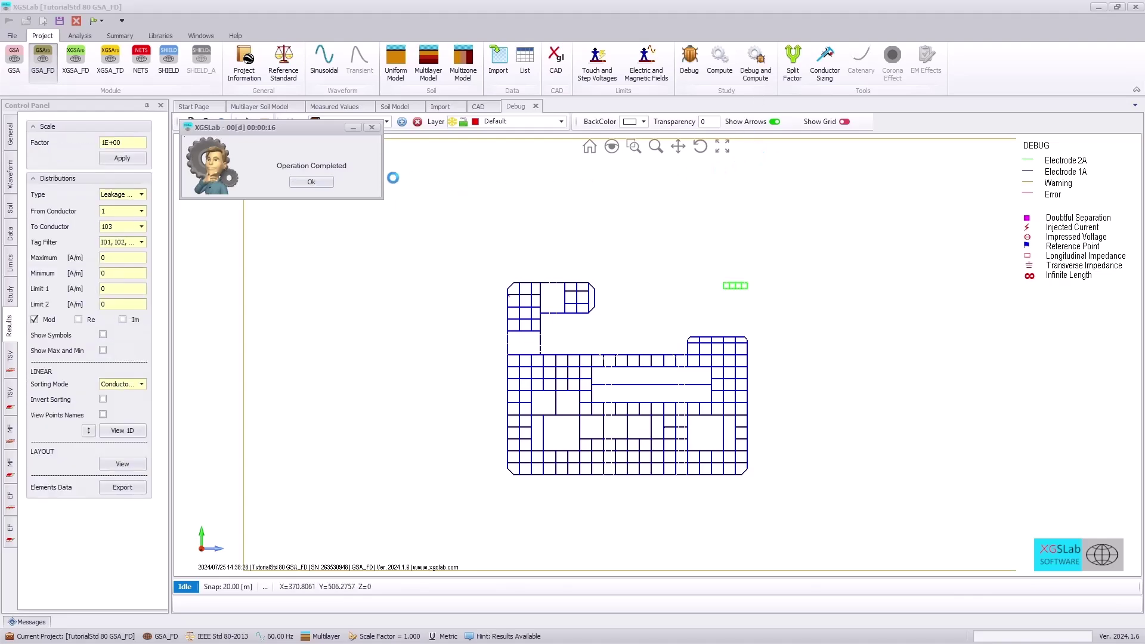
{"action": "left_click", "coordinate": [312, 183]}
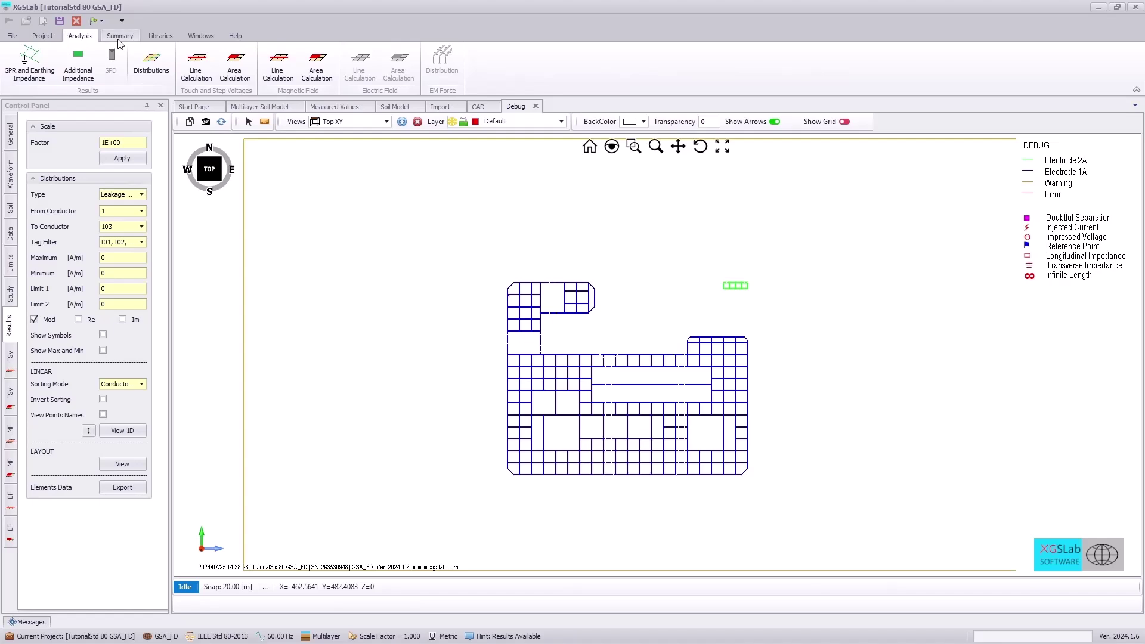
Step: Show GPR results of 2223.650 V at Substation and 1037.489 V at Steel Factory
{"action": "left_click", "coordinate": [25, 61]}
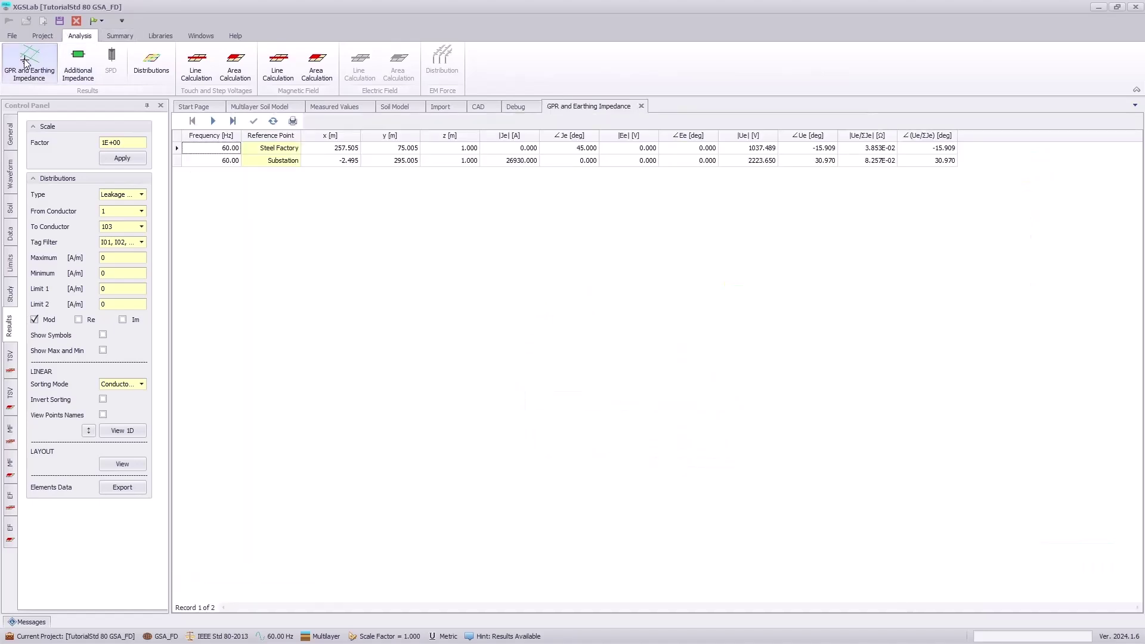
{"action": "left_click", "coordinate": [46, 37]}
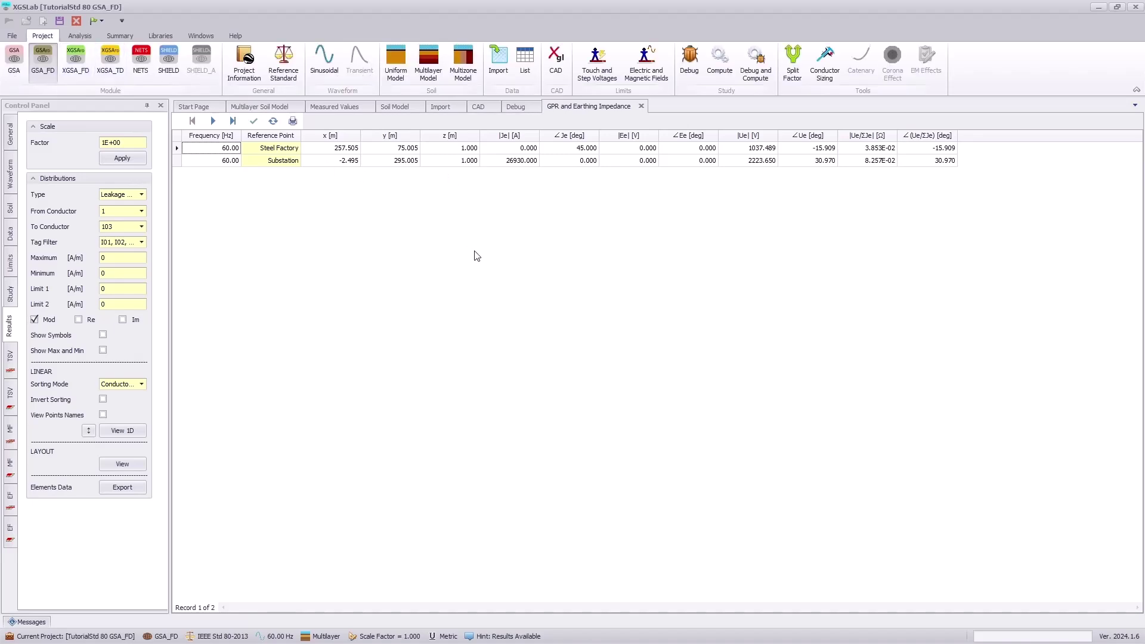
Step: Calculate the split factor with If 26930, f 60, Req .455, Xeq .241, and copy 25441.60 A
{"action": "left_click", "coordinate": [793, 64]}
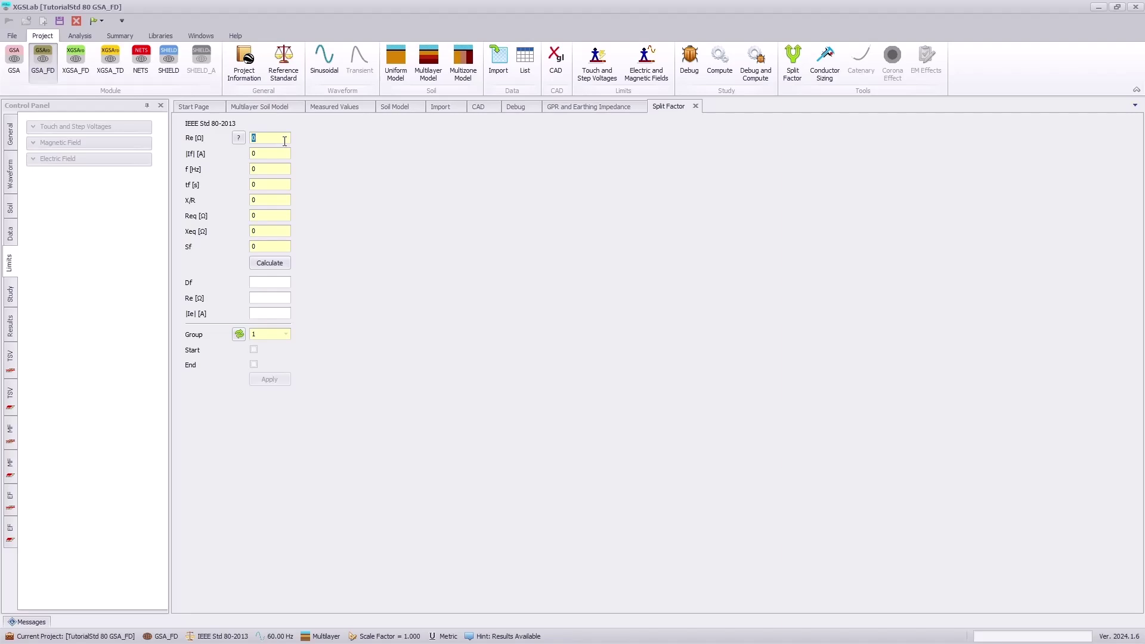
{"action": "type", "text": "0.08"}
{"action": "left_click", "coordinate": [280, 172]}
{"action": "type", "text": "60"}
{"action": "type", "text": "2"}
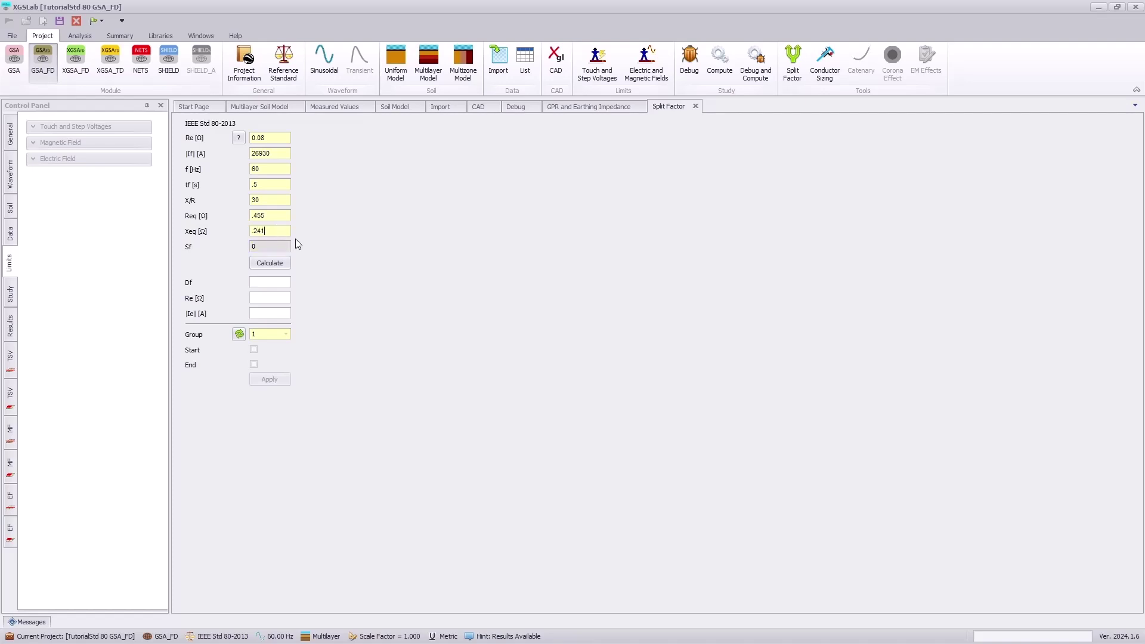
{"action": "left_click", "coordinate": [274, 268]}
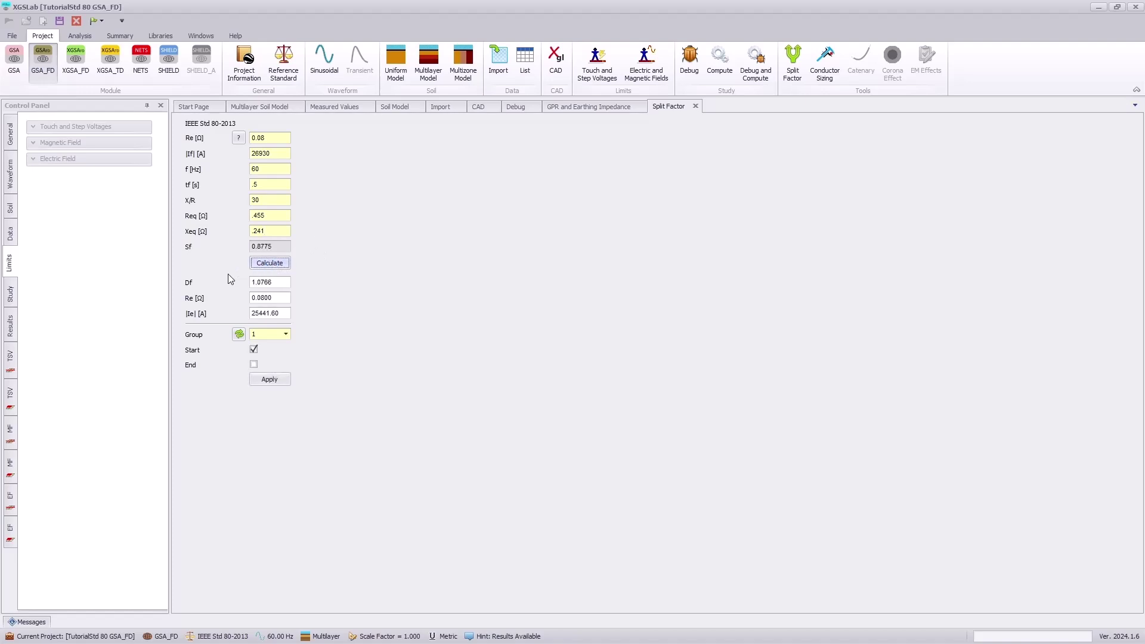
{"action": "left_click_drag", "start_coordinate": [283, 313], "coordinate": [238, 304]}
{"action": "key", "text": "ctrl+c"}
Step: In the CAD drawing, change conductor 98's injected Jee current to 25441.60 A
{"action": "left_click", "coordinate": [555, 67]}
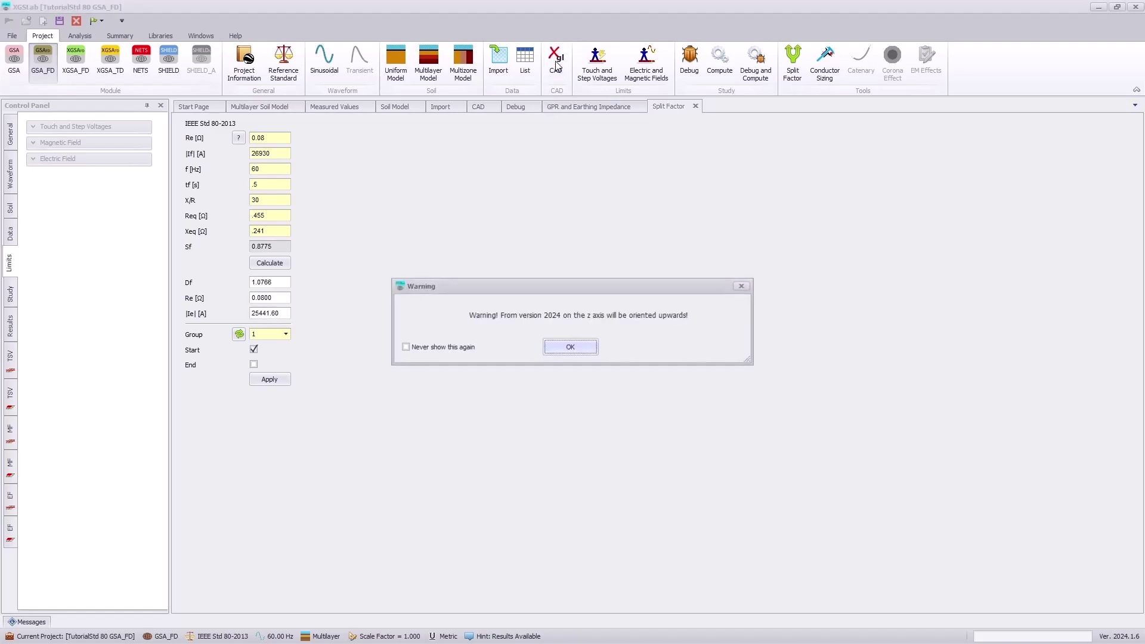
{"action": "left_click", "coordinate": [582, 349]}
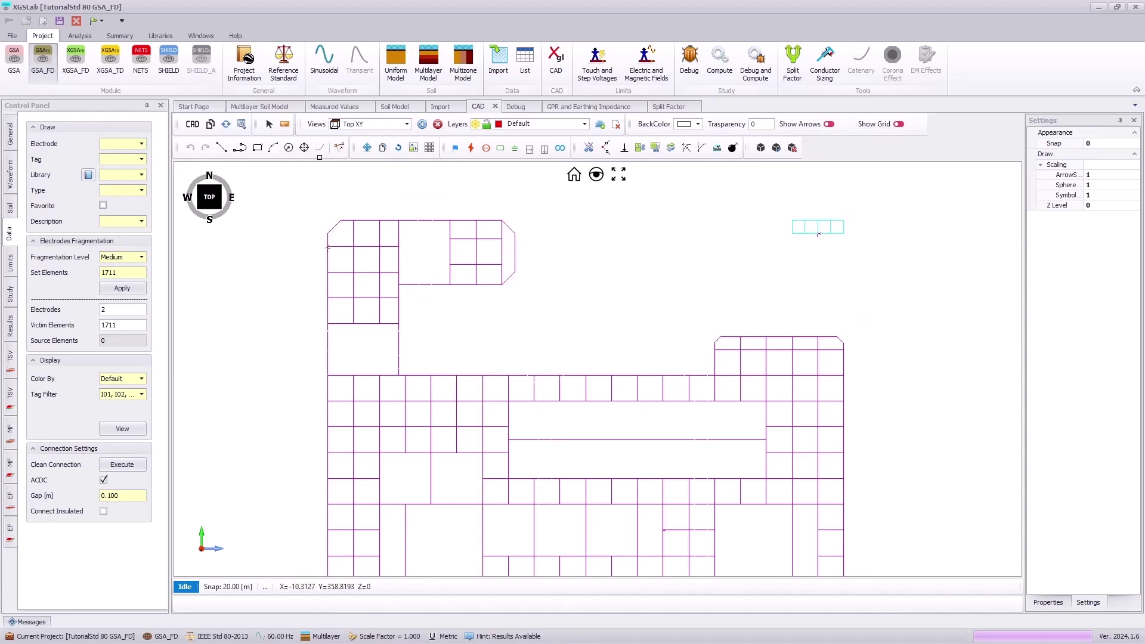
{"action": "right_click", "coordinate": [337, 246]}
{"action": "left_click", "coordinate": [376, 269]}
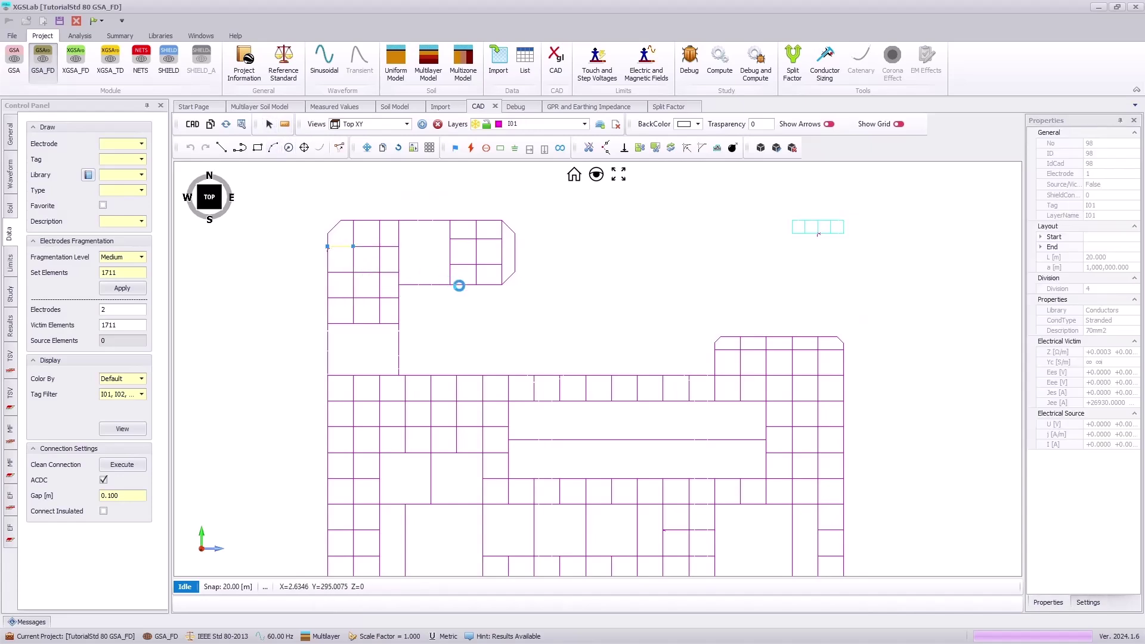
{"action": "left_click", "coordinate": [476, 342]}
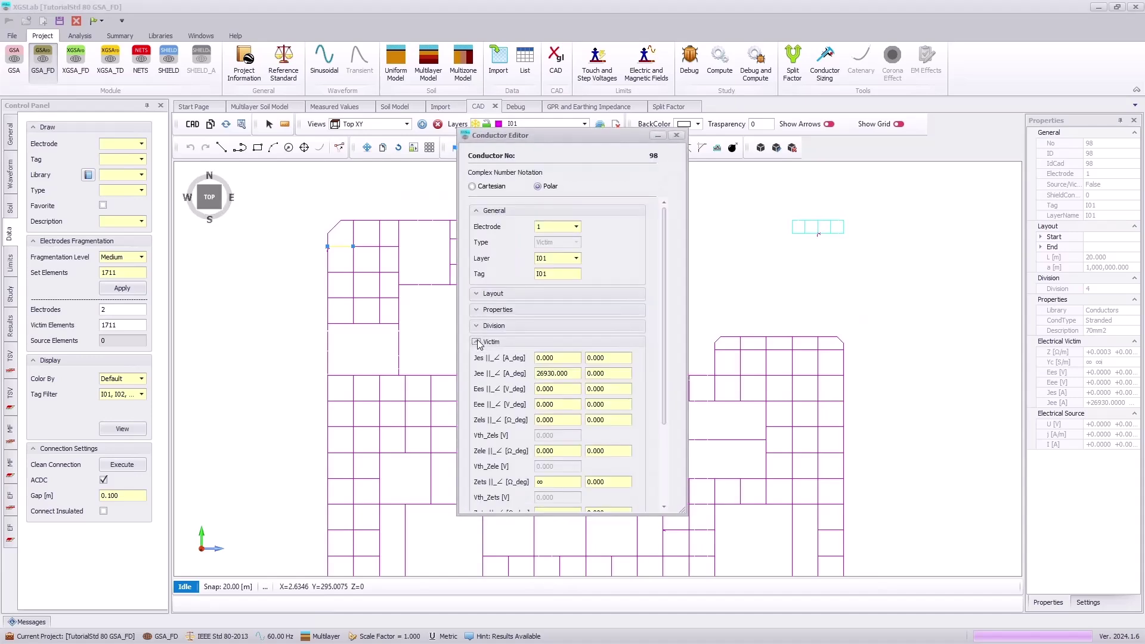
{"action": "double_click", "coordinate": [556, 373]}
{"action": "key", "text": "ctrl+v"}
{"action": "scroll", "coordinate": [604, 417], "scroll_direction": "down", "scroll_amount": 4}
{"action": "left_click", "coordinate": [622, 492]}
{"action": "left_click", "coordinate": [547, 351]}
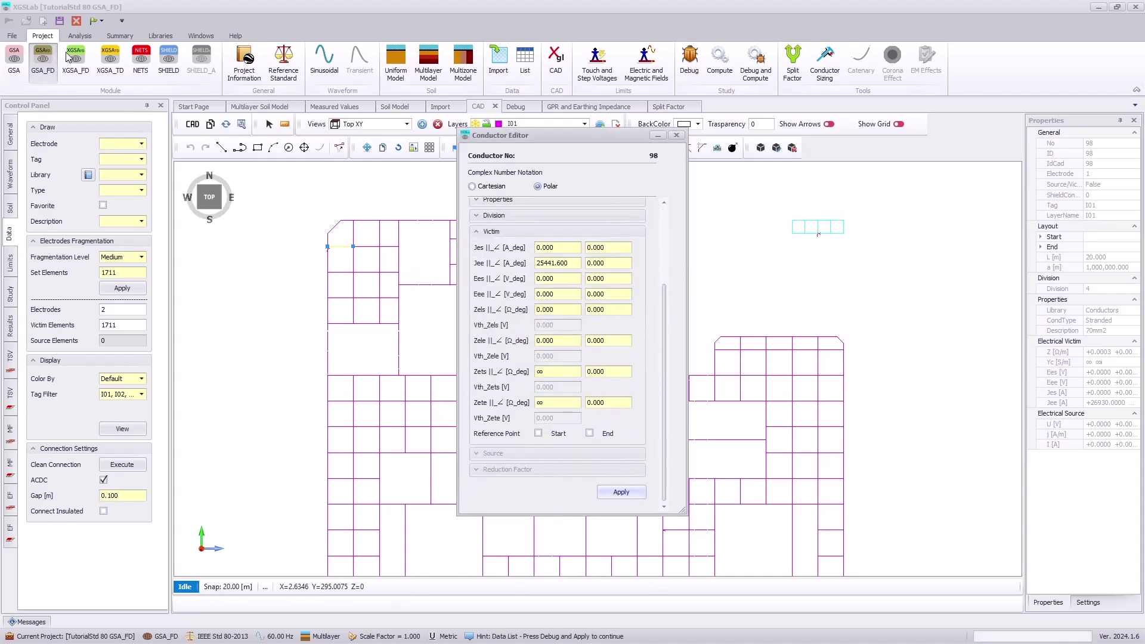
{"action": "left_click", "coordinate": [370, 307]}
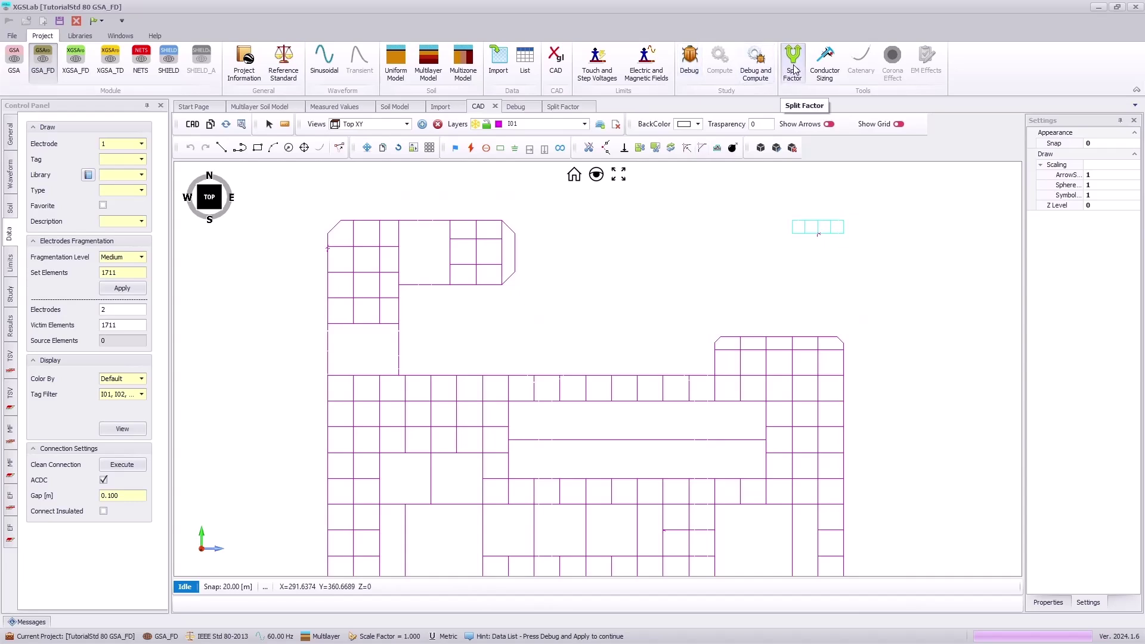
Step: Size the conductor for I"k2 21930 A, tc 0.5 s, annealed soft-drawn copper: 40.54 mm²
{"action": "left_click", "coordinate": [821, 66]}
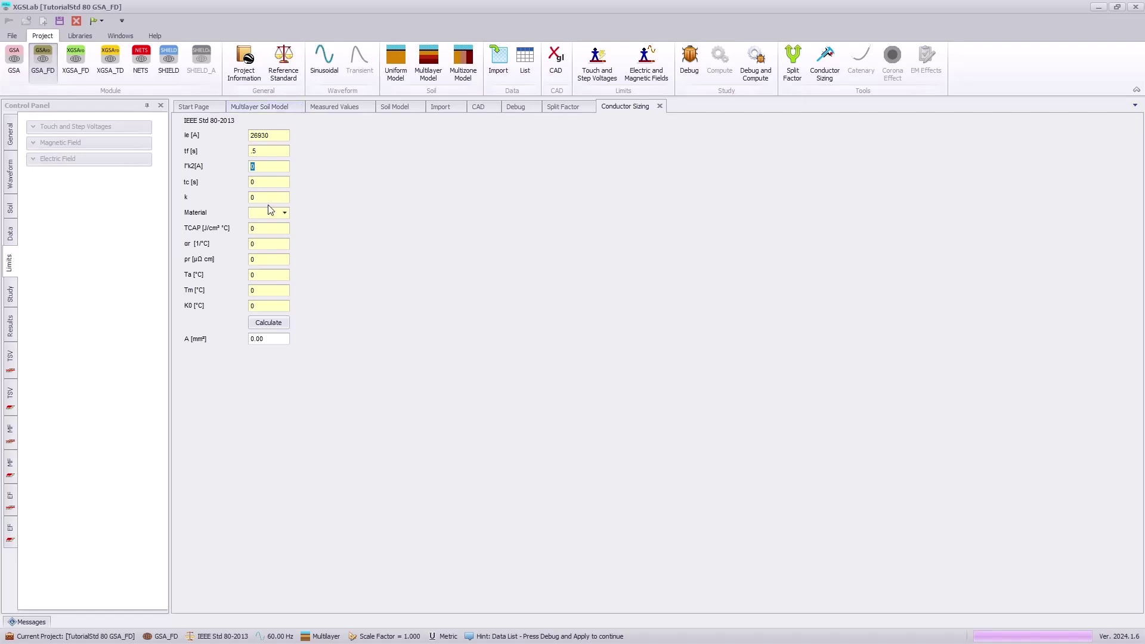
{"action": "type", "text": "2193"}
{"action": "left_click", "coordinate": [283, 213]}
{"action": "left_click", "coordinate": [284, 235]}
{"action": "left_click", "coordinate": [276, 323]}
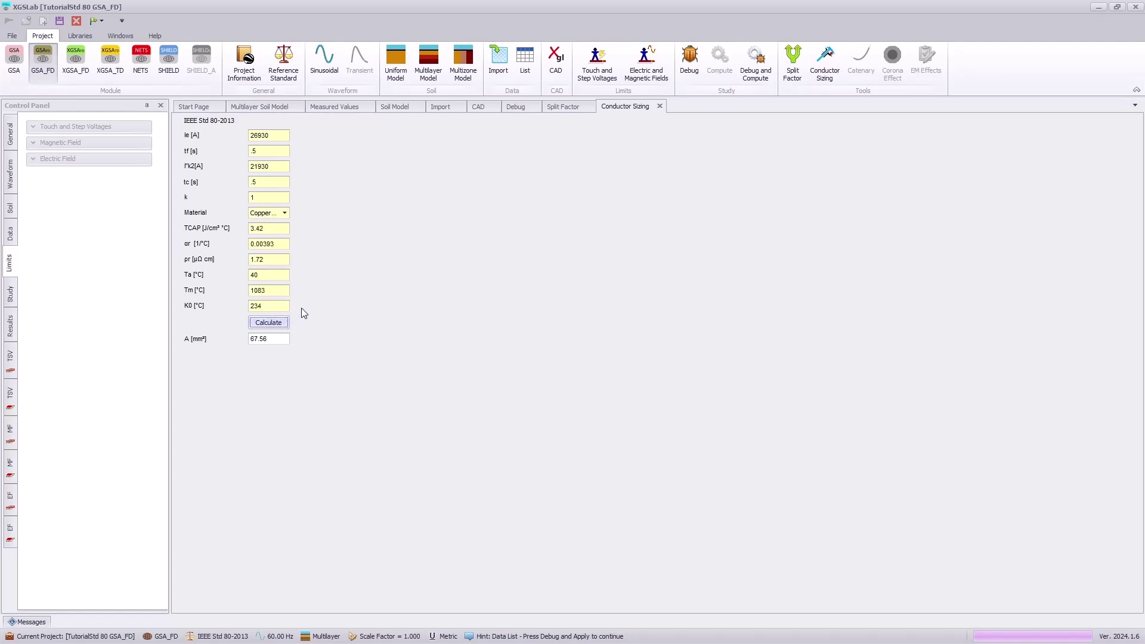
{"action": "left_click", "coordinate": [275, 197]}
{"action": "left_click", "coordinate": [266, 323]}
Step: Apply 177.7 V touch and 218.6 V step limits for a 50 kg body, then recompute
{"action": "left_click", "coordinate": [597, 63]}
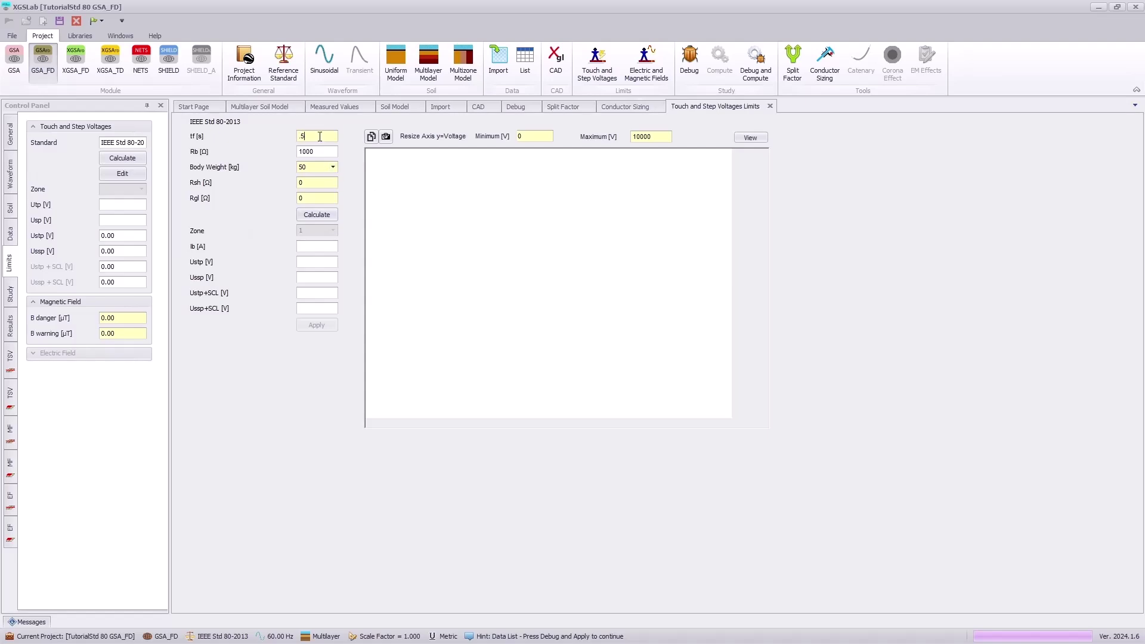
{"action": "left_click", "coordinate": [332, 217]}
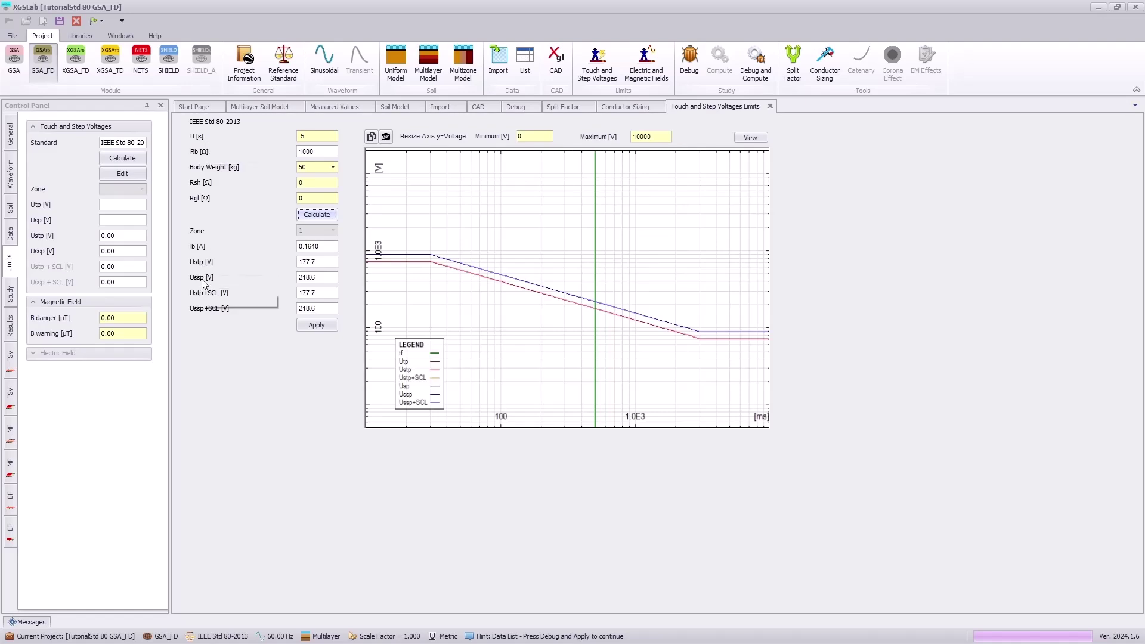
{"action": "left_click", "coordinate": [319, 327]}
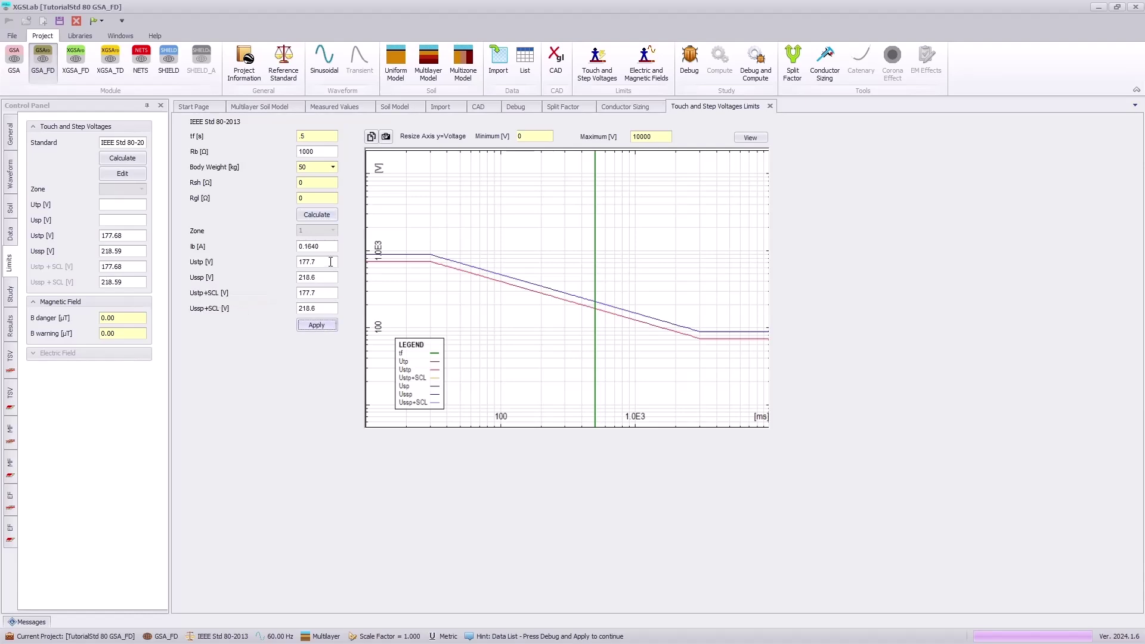
{"action": "left_click", "coordinate": [768, 70]}
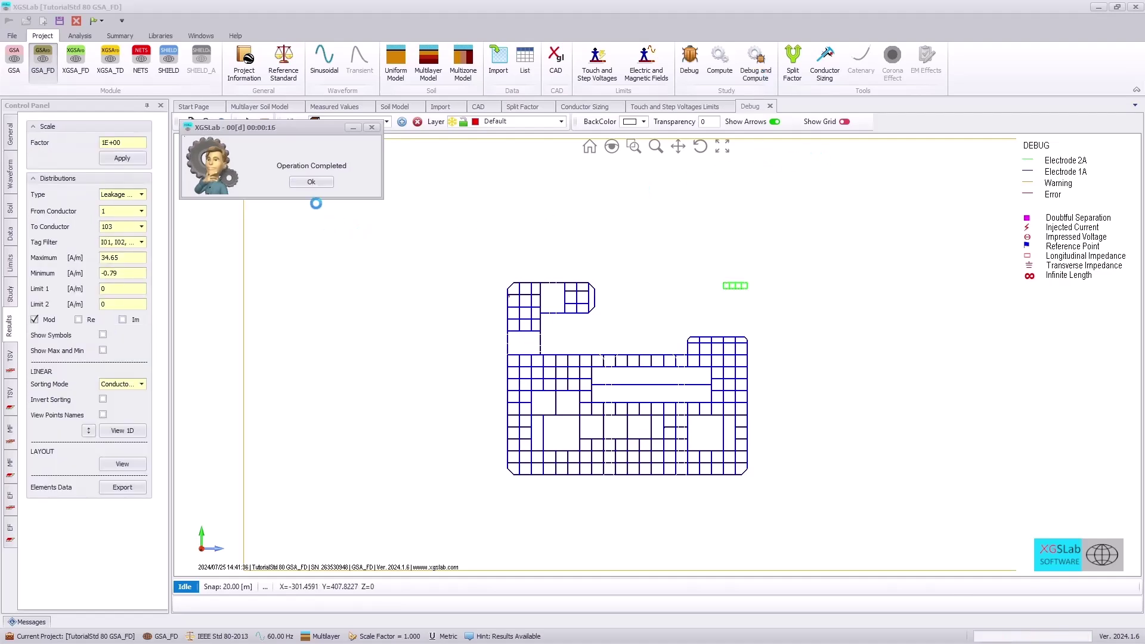
Step: Check the recomputed 2100.736 V GPR at Substation and set conductor distributions to Potential
{"action": "left_click", "coordinate": [313, 183]}
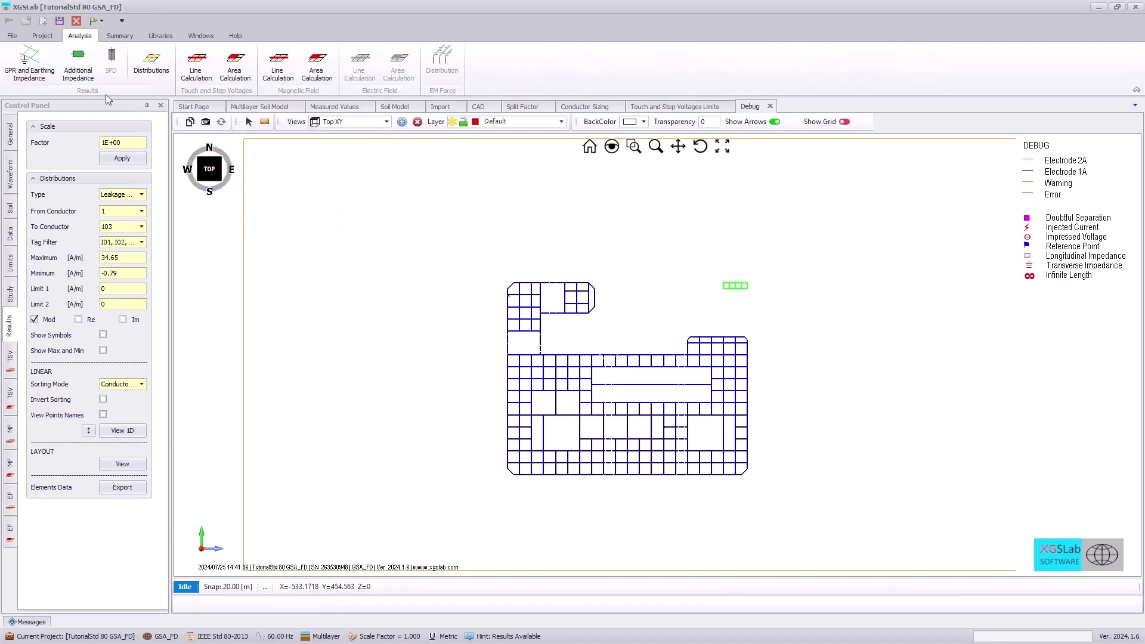
{"action": "left_click", "coordinate": [34, 64]}
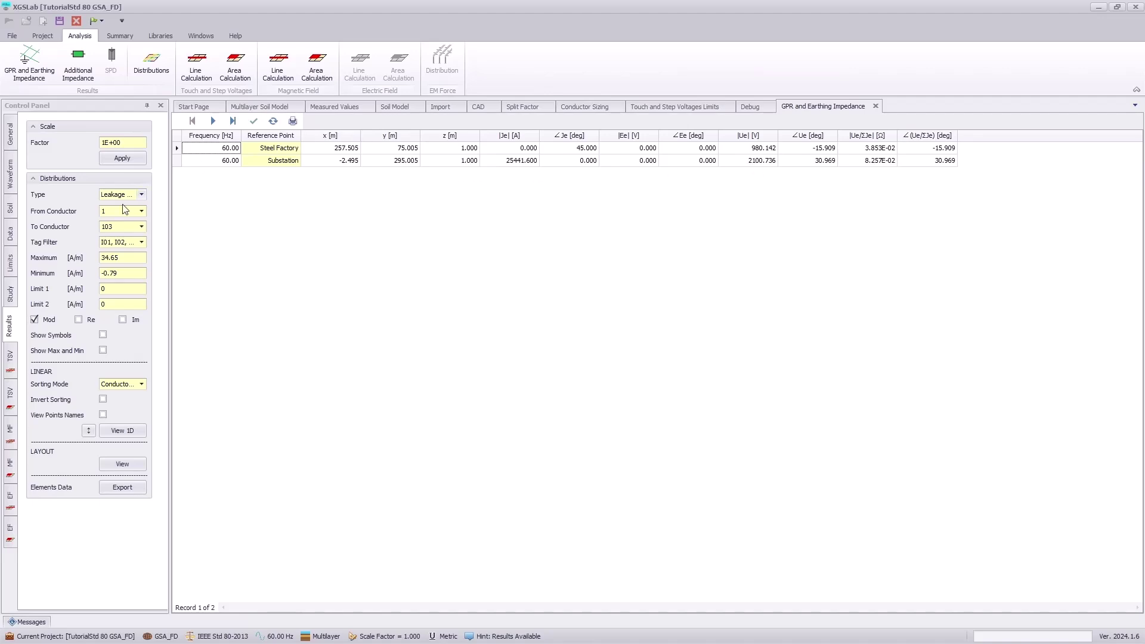
{"action": "left_click", "coordinate": [142, 194]}
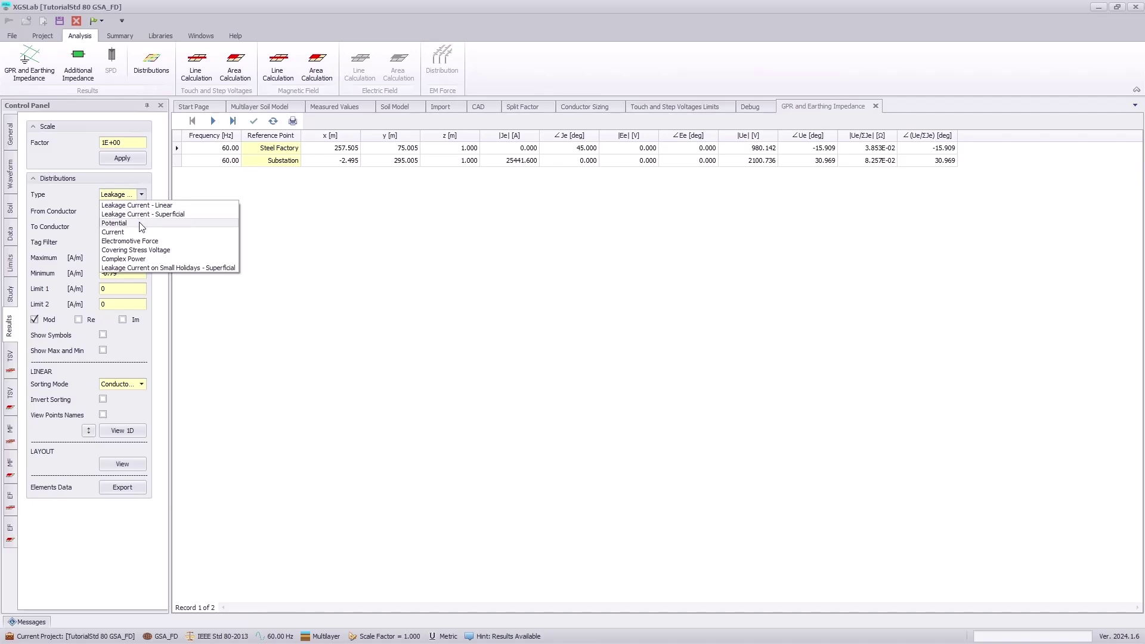
{"action": "left_click", "coordinate": [139, 223]}
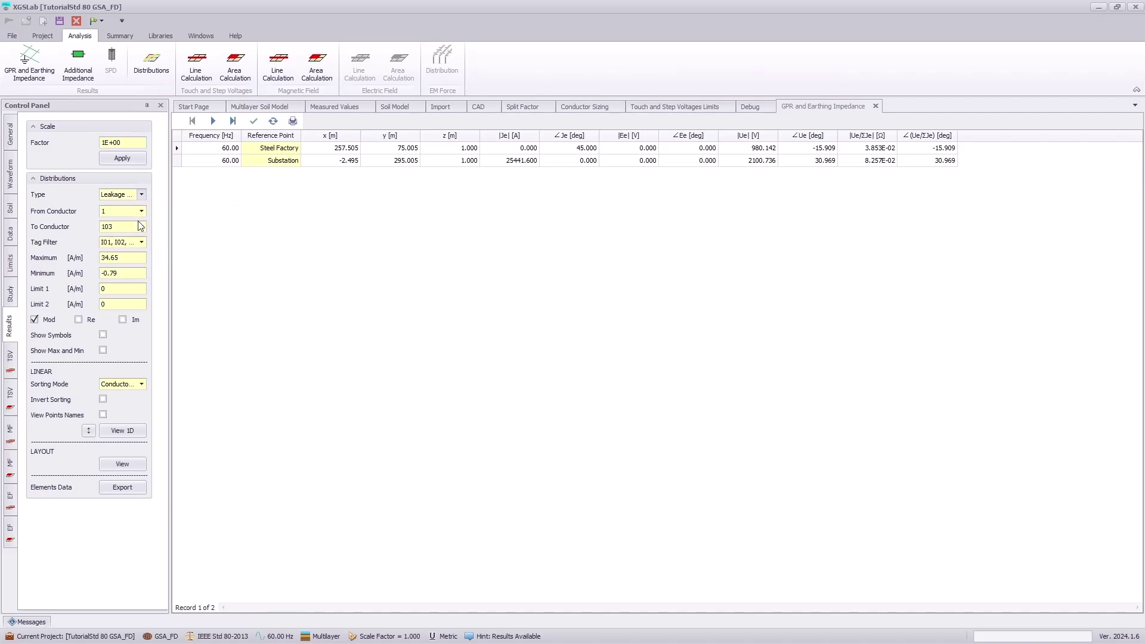
Step: Show the grid potential distribution plot and read one conductor element's potential values
{"action": "left_click", "coordinate": [120, 464]}
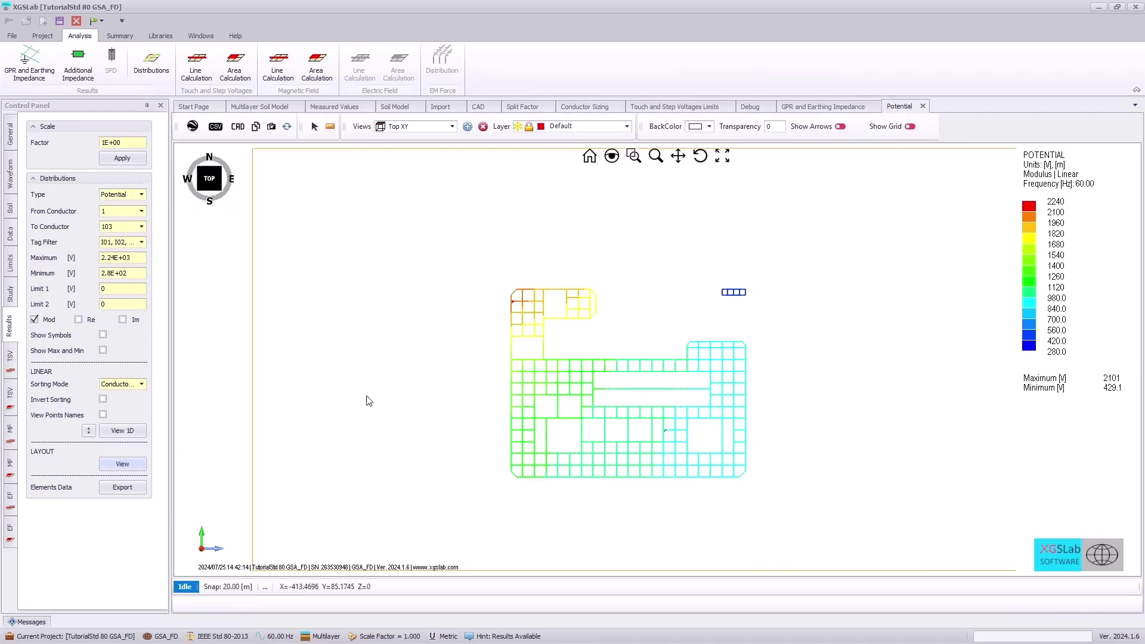
{"action": "scroll", "coordinate": [659, 400], "scroll_direction": "up", "scroll_amount": 2}
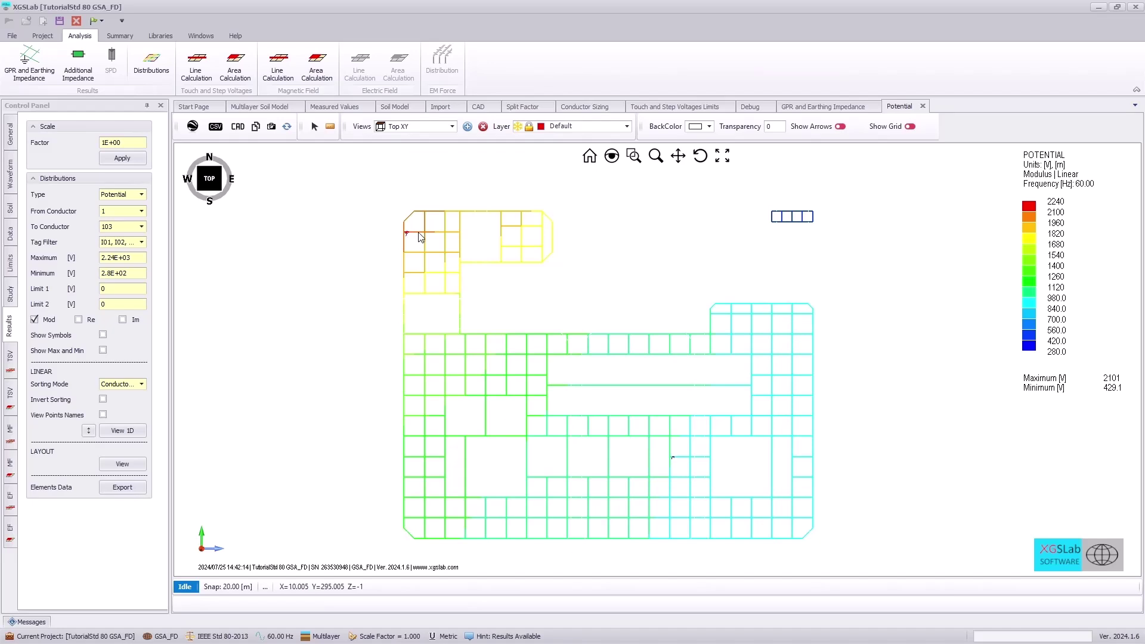
{"action": "left_click", "coordinate": [793, 533]}
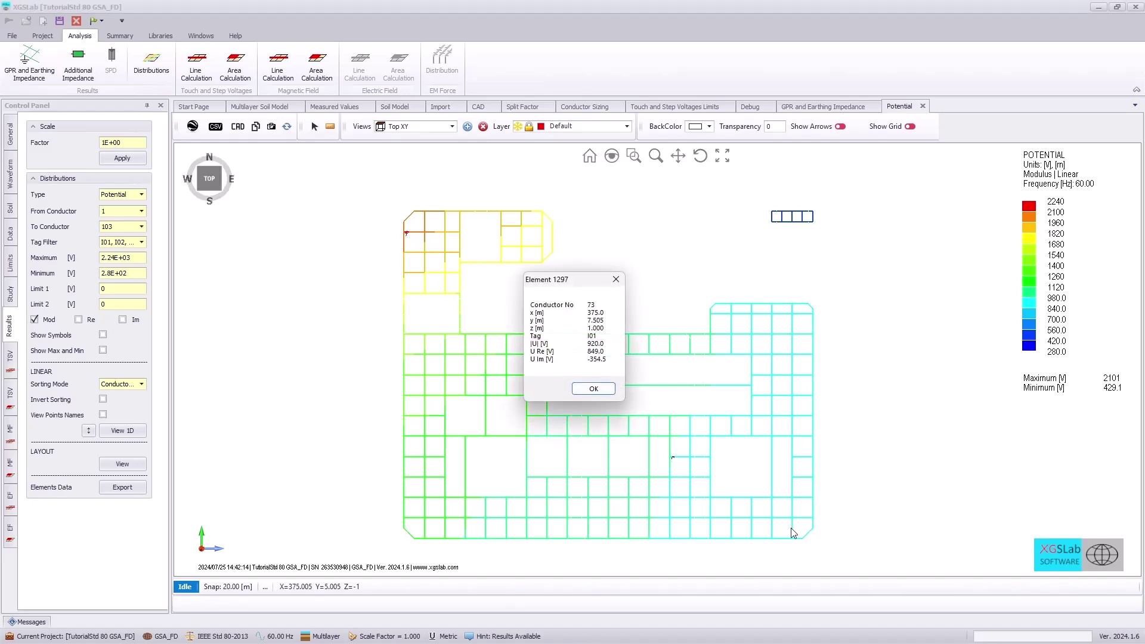
{"action": "left_click", "coordinate": [594, 388]}
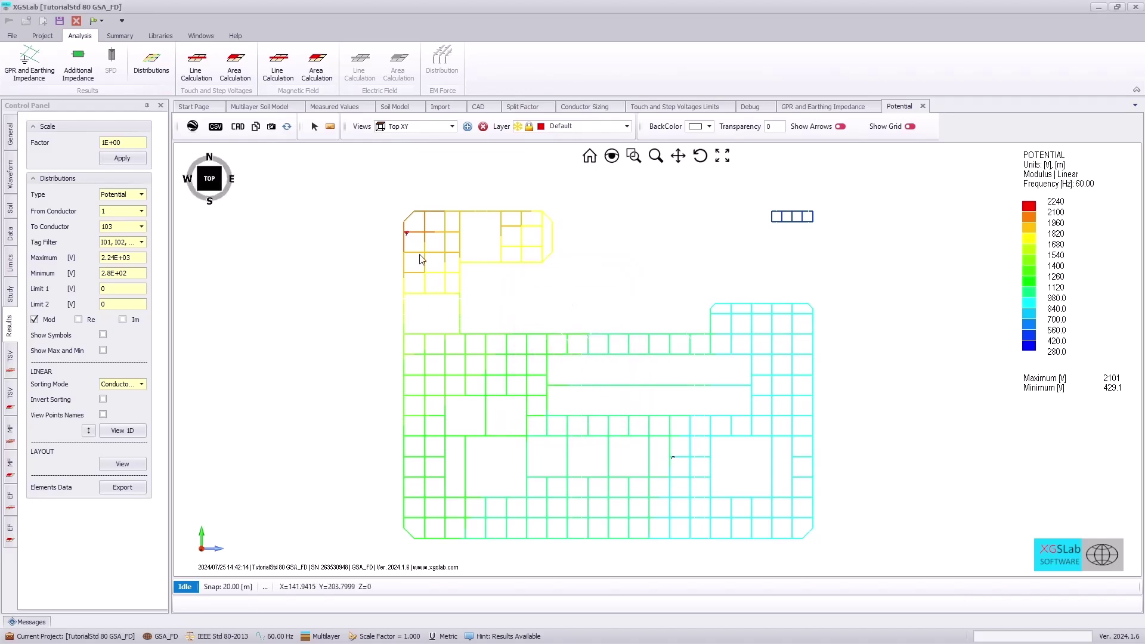
Step: Measure the grid's 497.44 m diagonal from top-left to bottom-right corner
{"action": "left_click", "coordinate": [330, 126]}
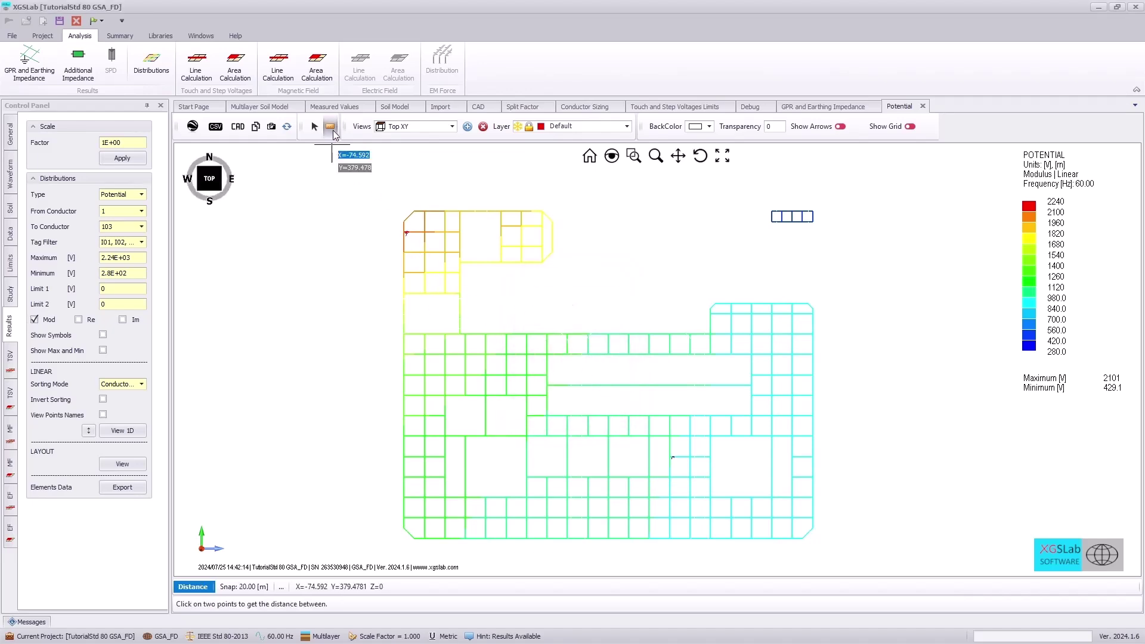
{"action": "left_click", "coordinate": [408, 215]}
{"action": "left_click", "coordinate": [589, 418]}
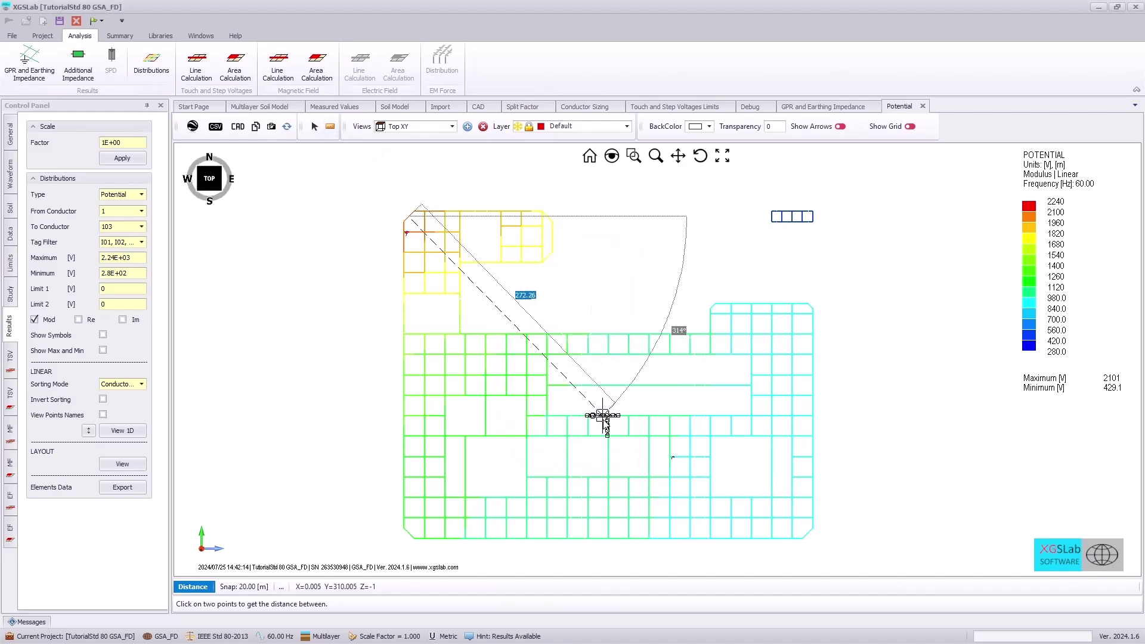
{"action": "left_click", "coordinate": [802, 537]}
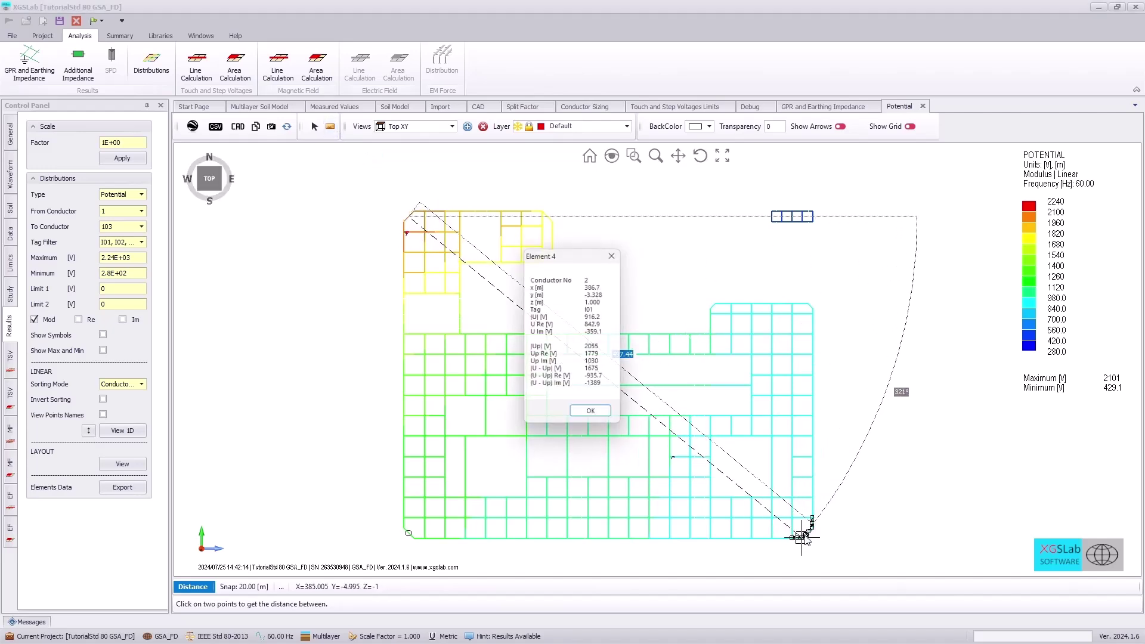
{"action": "left_click", "coordinate": [592, 413]}
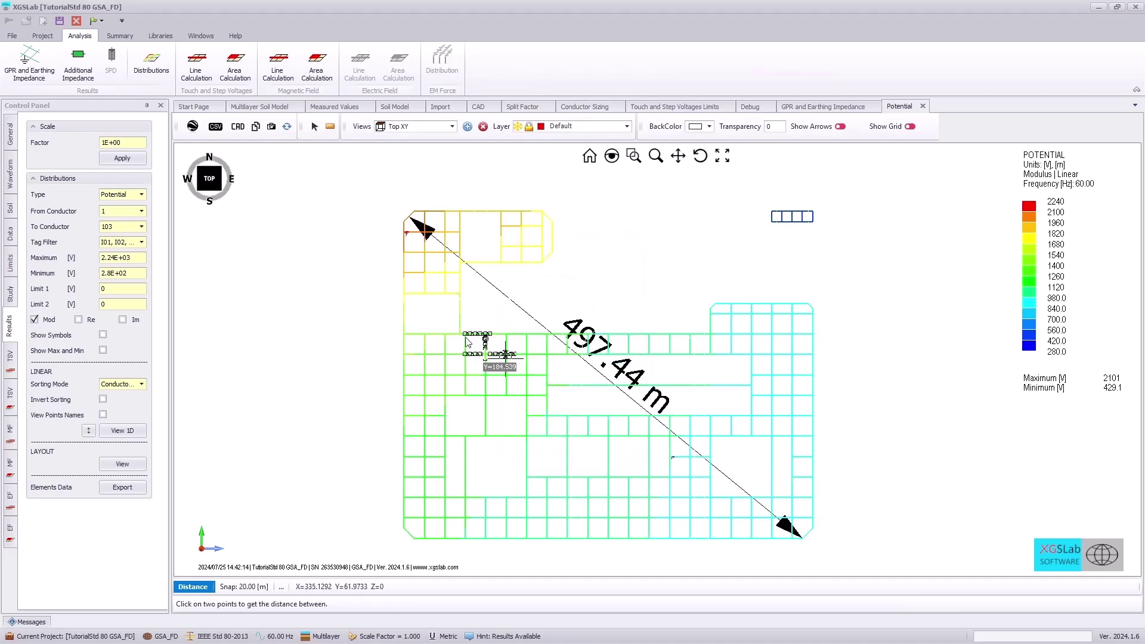
{"action": "key", "text": "Escape"}
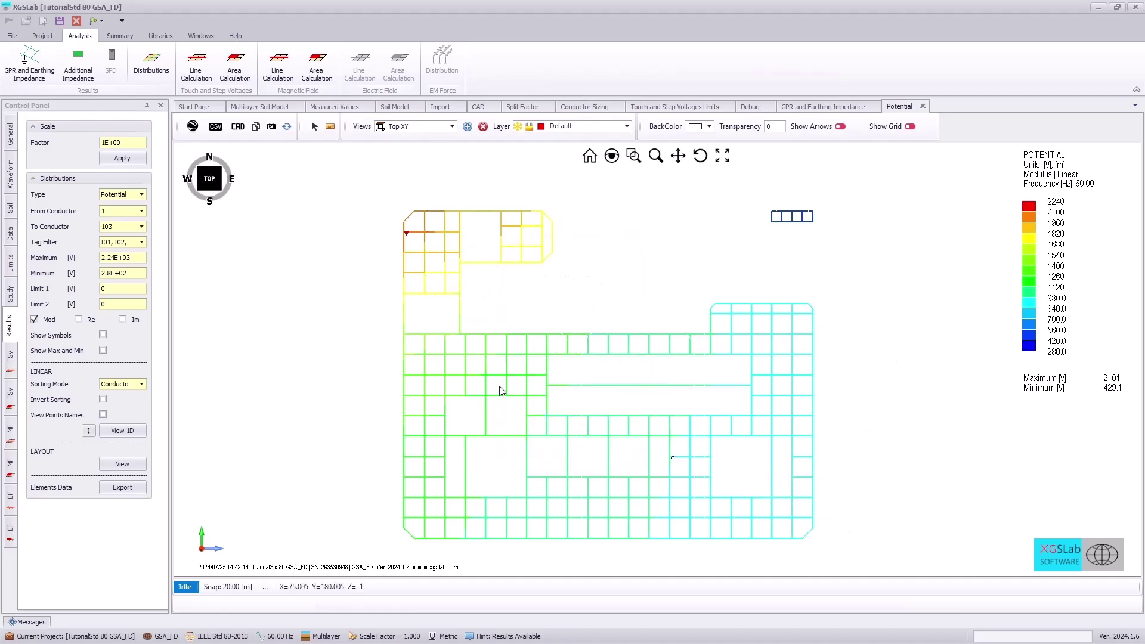
Step: Draw a rectangular touch and step voltage calculation area over the grid
{"action": "left_click", "coordinate": [233, 76]}
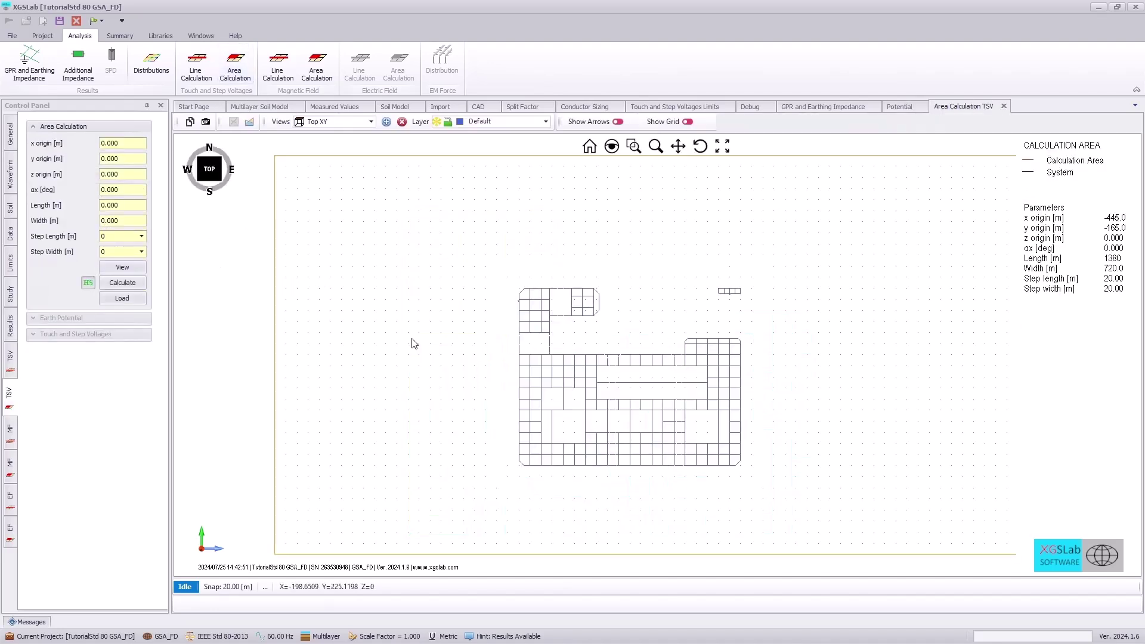
{"action": "left_click", "coordinate": [249, 124]}
{"action": "left_click", "coordinate": [499, 482]}
{"action": "left_click", "coordinate": [764, 265]}
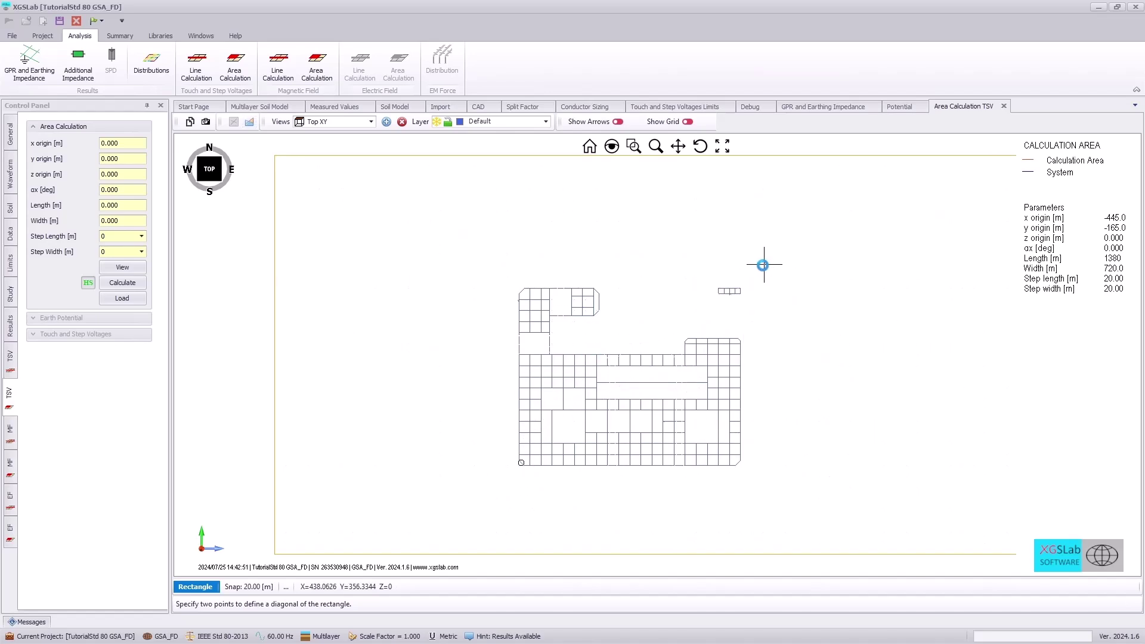
Step: Set the area origin to −45, −45, size about 479.5 × 399 m, with 3.5 m steps
{"action": "left_click", "coordinate": [132, 143]}
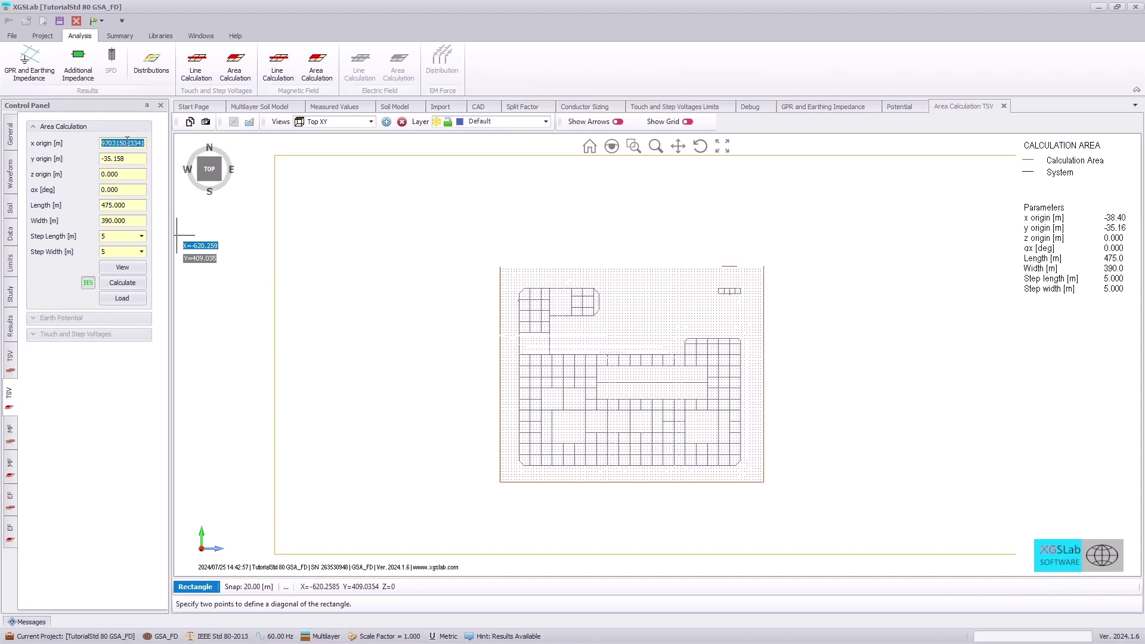
{"action": "type", "text": "-"}
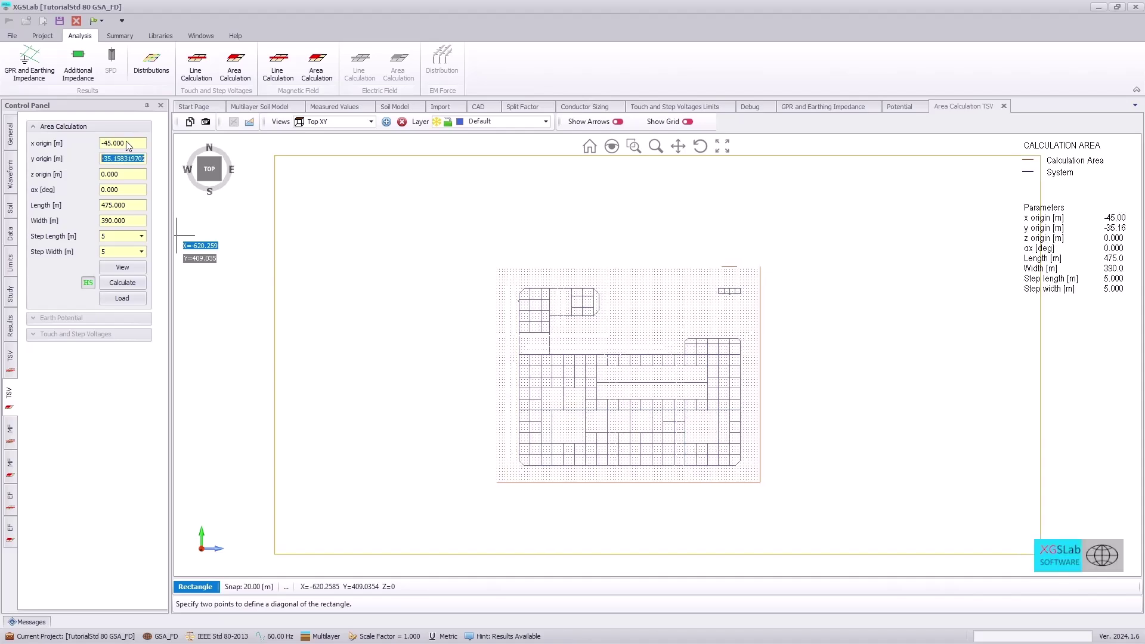
{"action": "type", "text": "45"}
{"action": "left_click", "coordinate": [122, 206]}
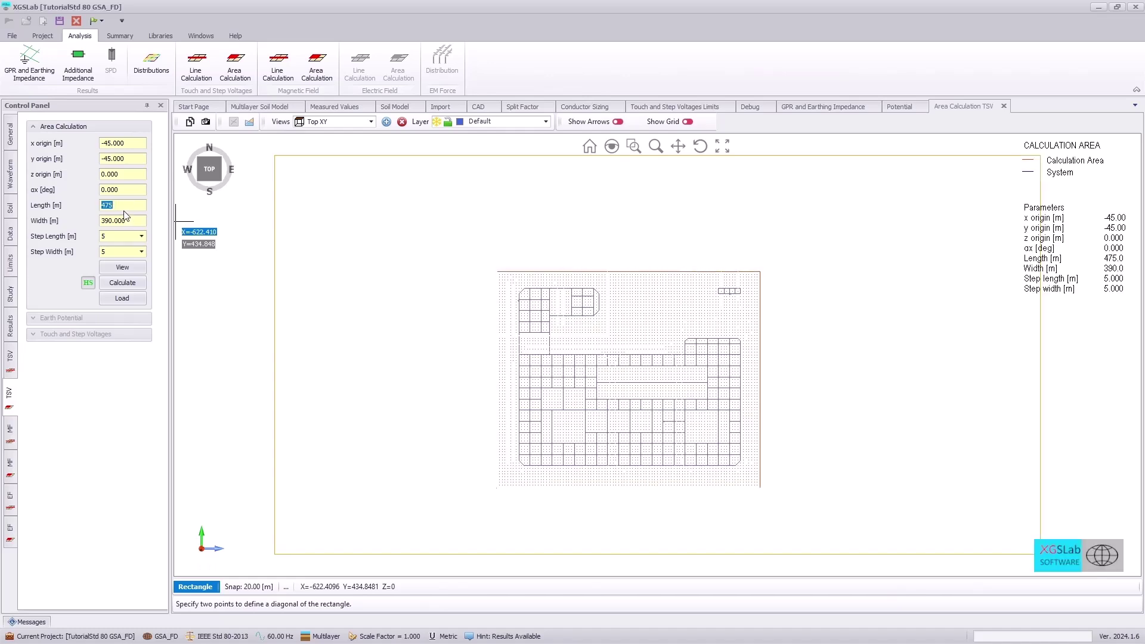
{"action": "type", "text": "480"}
{"action": "left_click", "coordinate": [118, 222]}
{"action": "key", "text": "Return"}
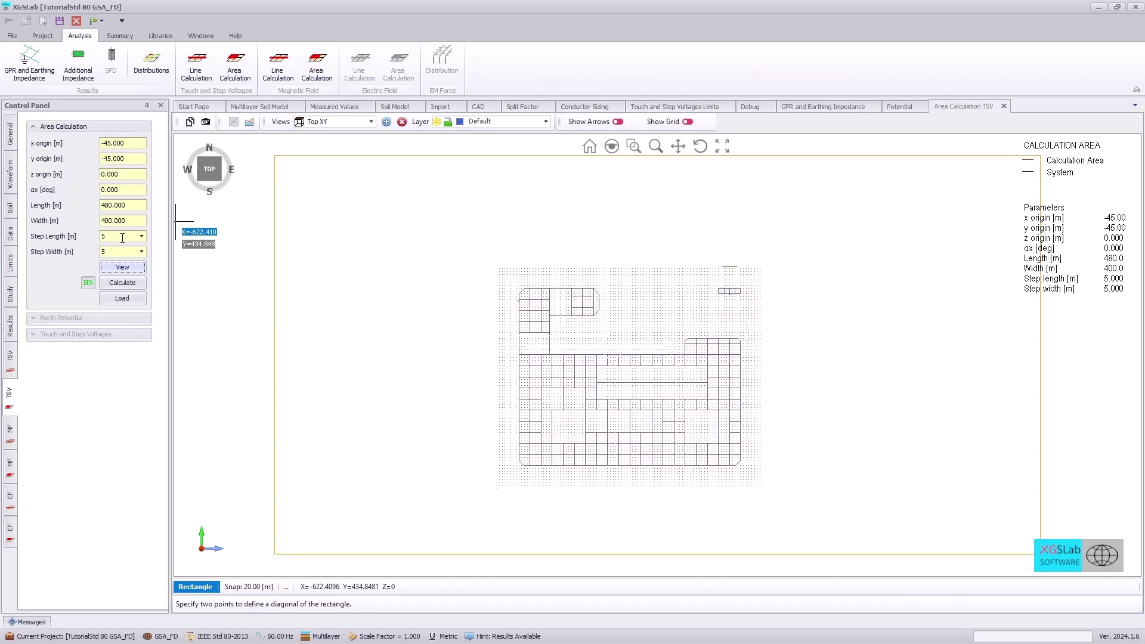
{"action": "left_click", "coordinate": [122, 238]}
{"action": "left_click", "coordinate": [123, 265]}
Step: Run the touch and step voltage area calculation
{"action": "left_click", "coordinate": [120, 287]}
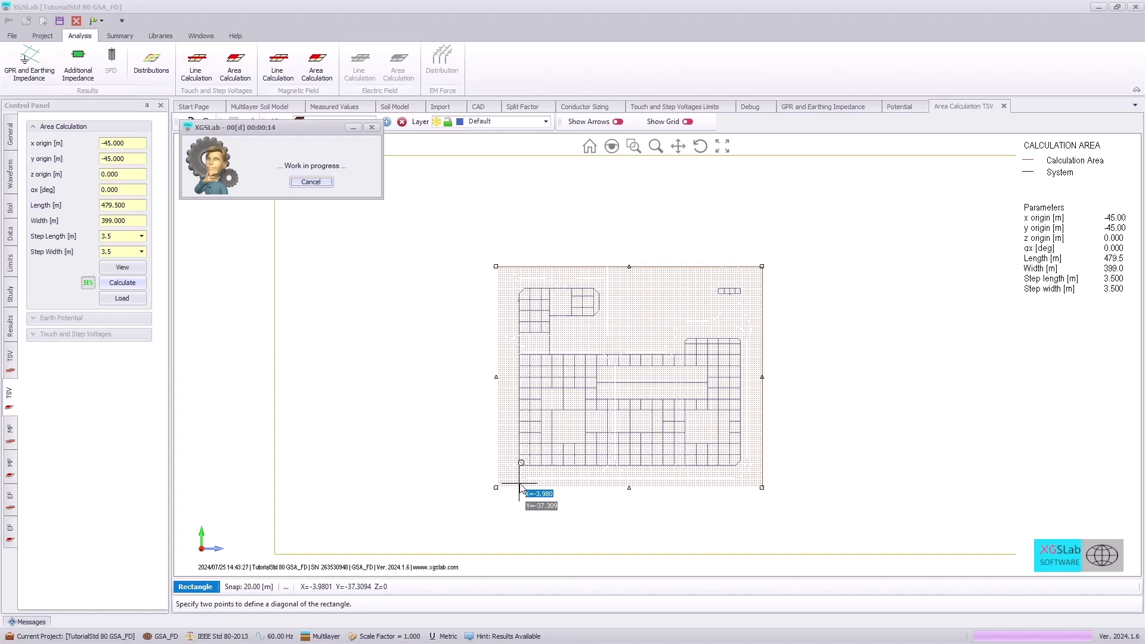
{"action": "left_click", "coordinate": [311, 183]}
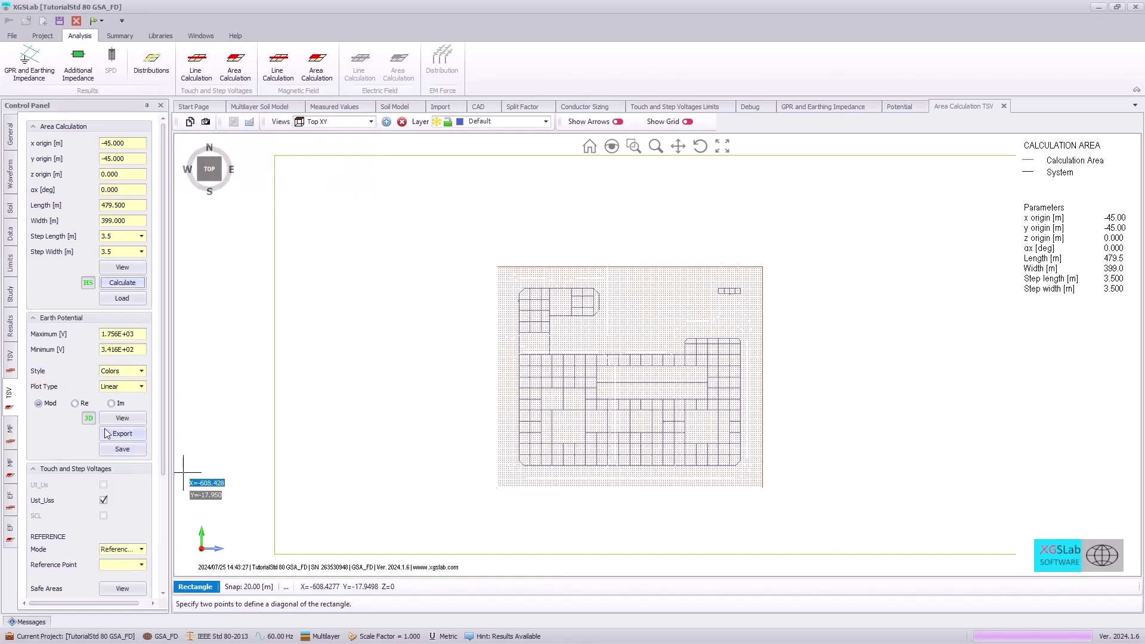
{"action": "left_click", "coordinate": [88, 418]}
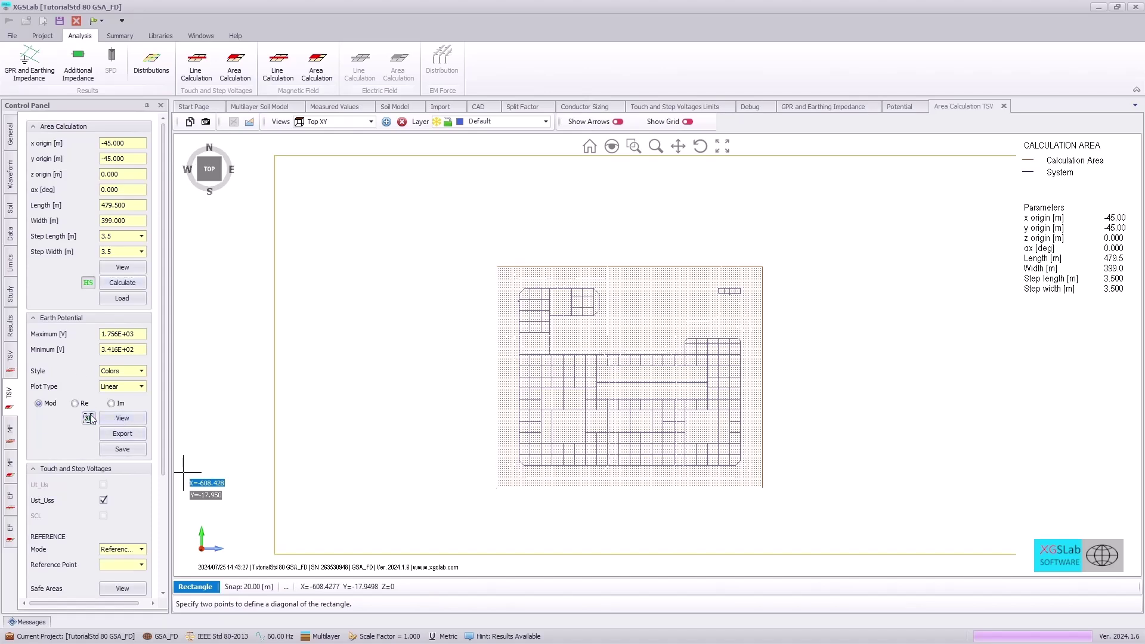
Step: Show the earth potential map as a 3D surface, orbit it, then return to top view
{"action": "left_click", "coordinate": [122, 419]}
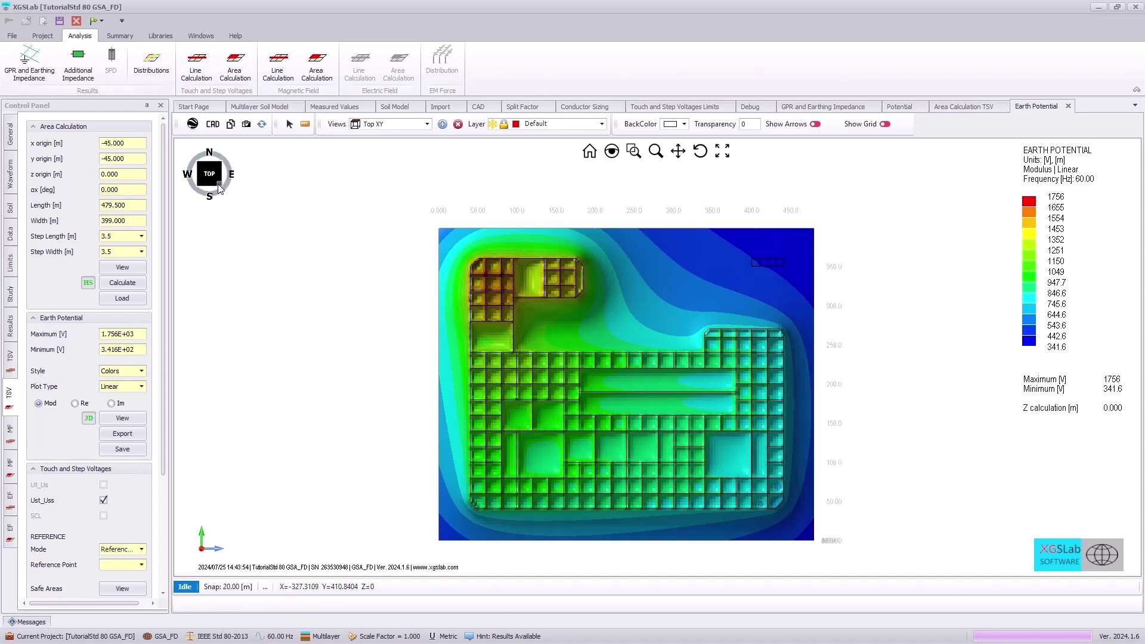
{"action": "left_click_drag", "start_coordinate": [219, 188], "coordinate": [172, 152]}
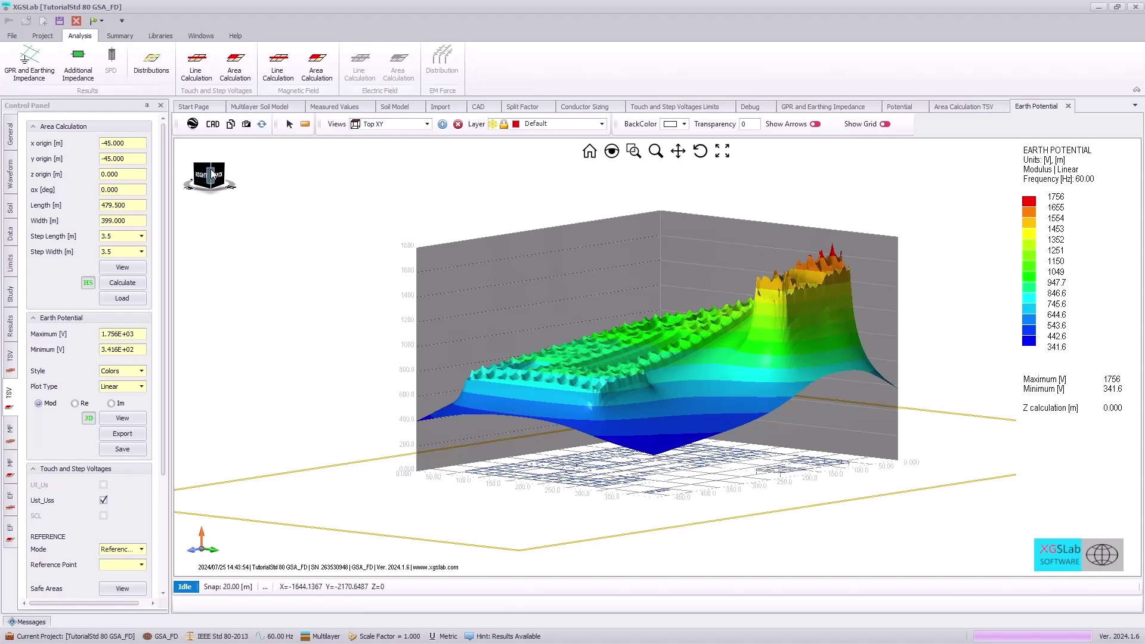
{"action": "left_click", "coordinate": [224, 185]}
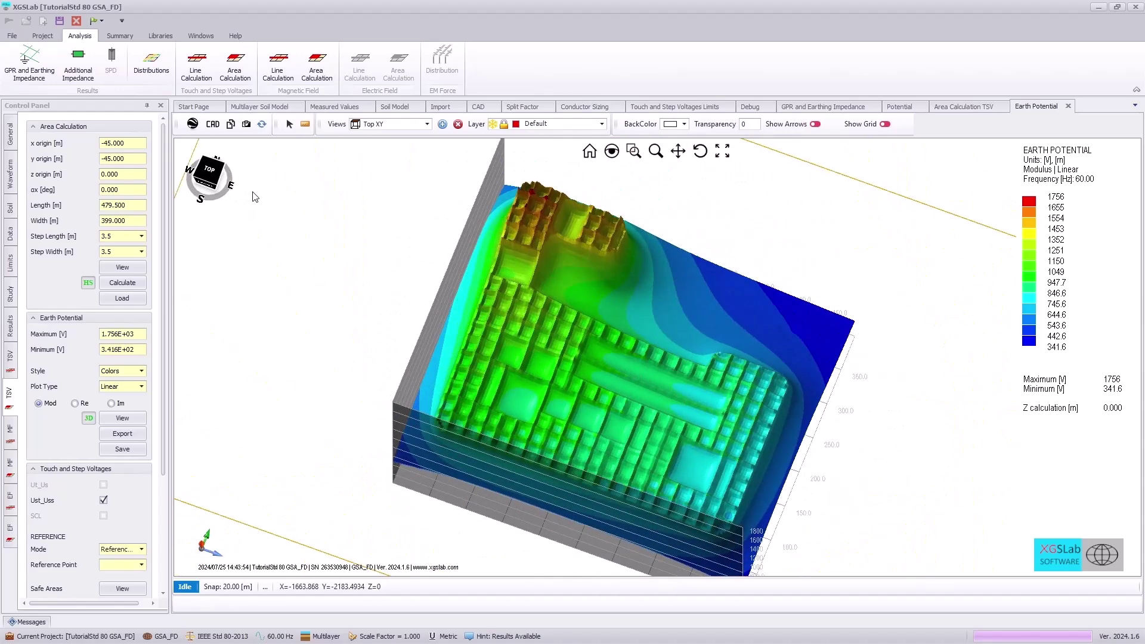
{"action": "left_click", "coordinate": [208, 174]}
{"action": "scroll", "coordinate": [90, 516], "scroll_direction": "down", "scroll_amount": 3}
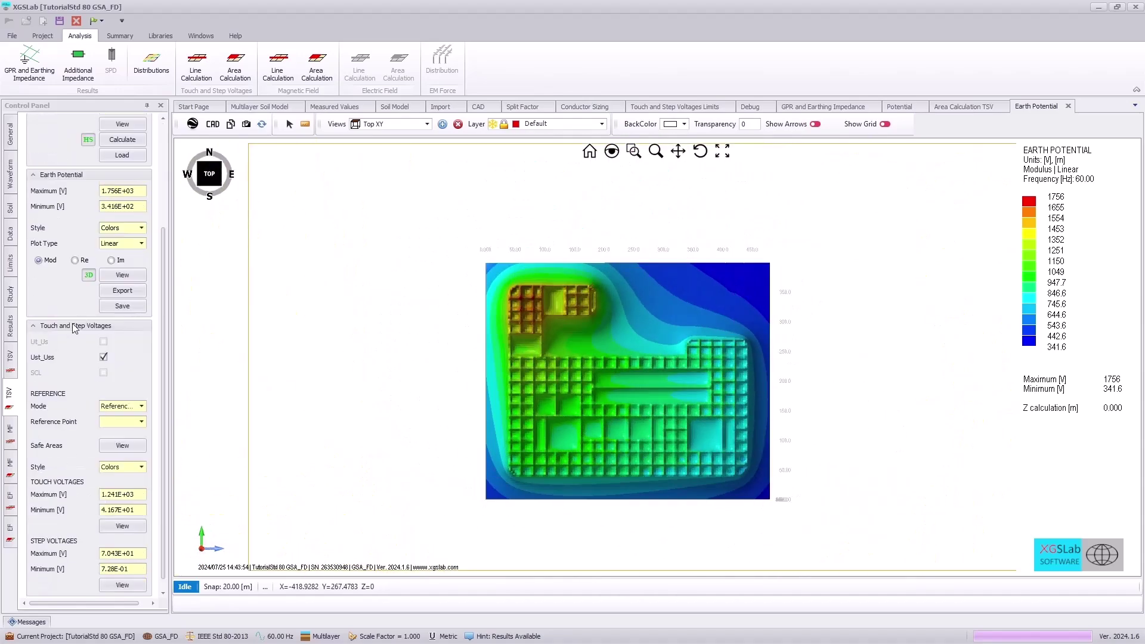
{"action": "left_click", "coordinate": [141, 422]}
Step: Draw the Safe Areas map with Substation as the touch-voltage reference point
{"action": "left_click", "coordinate": [122, 453]}
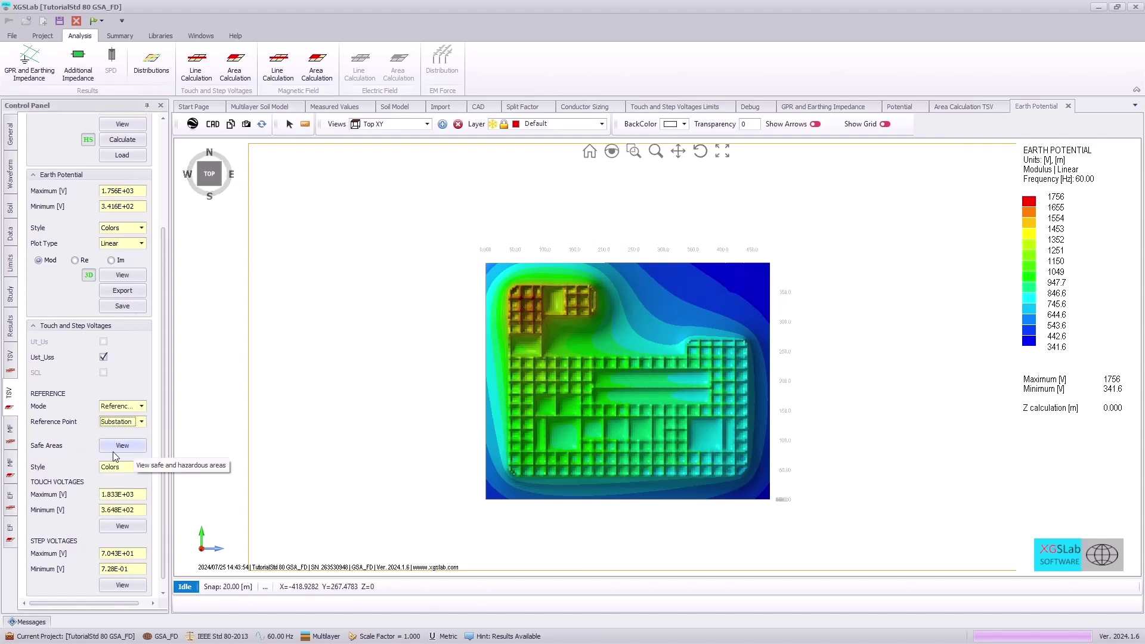
{"action": "left_click", "coordinate": [114, 447]}
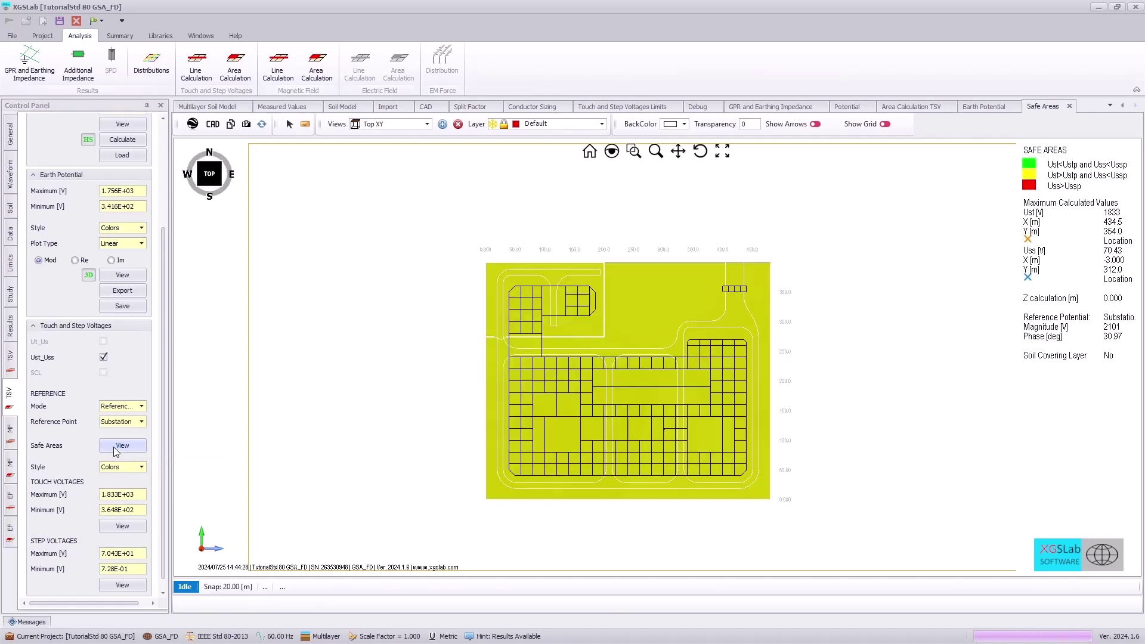
{"action": "scroll", "coordinate": [695, 438], "scroll_direction": "up", "scroll_amount": 2}
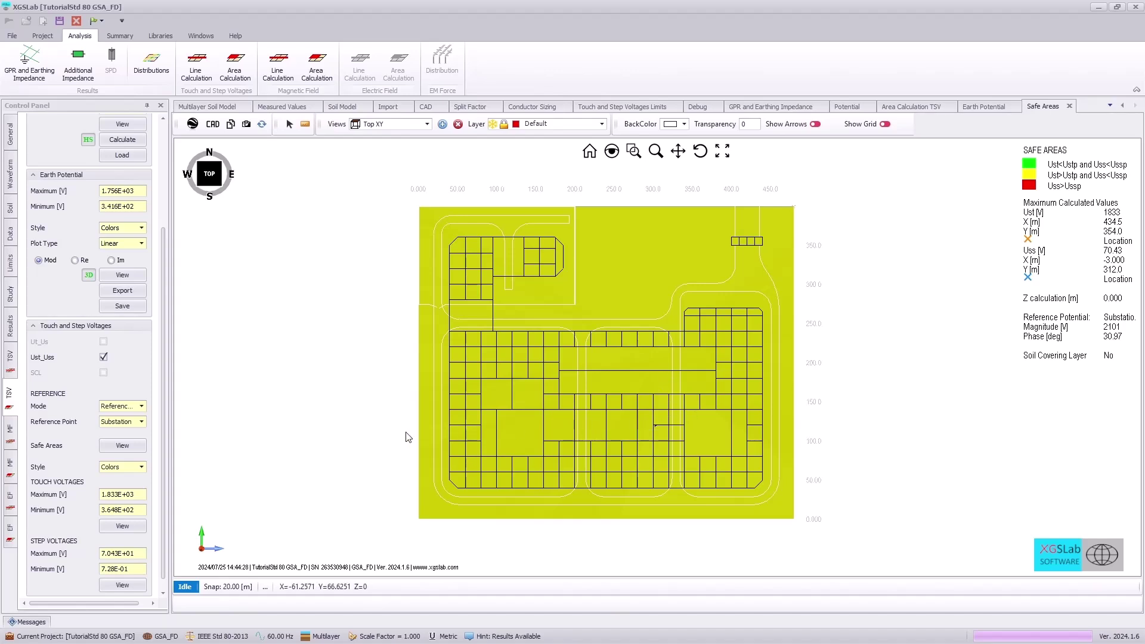
Step: Redraw the Safe Areas map with Steel Factory as the reference point
{"action": "left_click", "coordinate": [142, 423]}
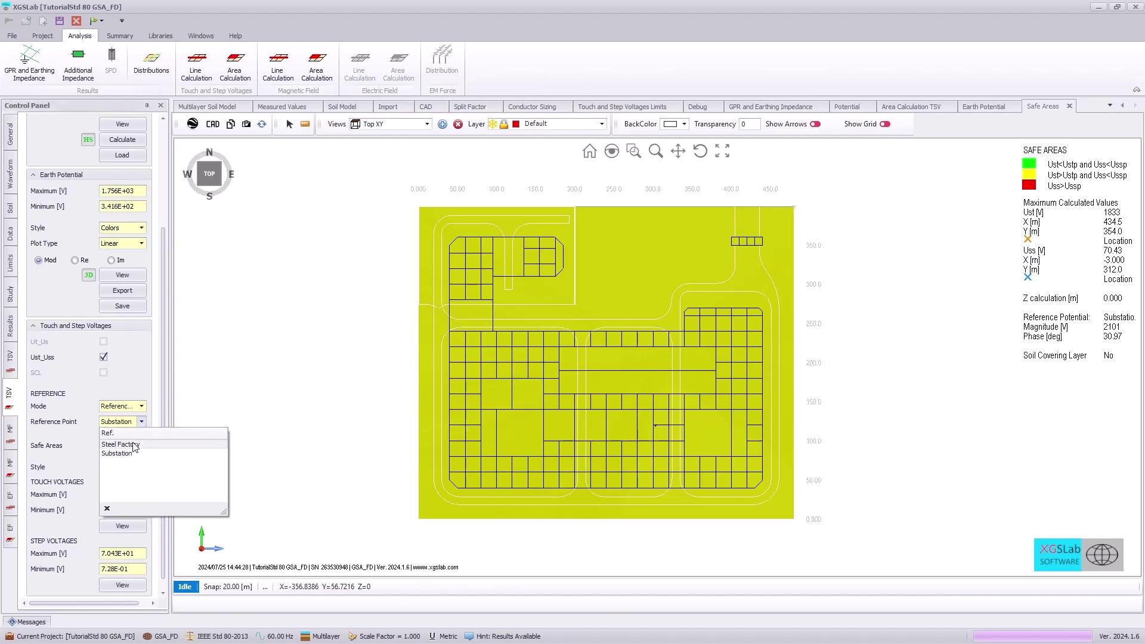
{"action": "left_click", "coordinate": [135, 446]}
{"action": "left_click", "coordinate": [121, 445]}
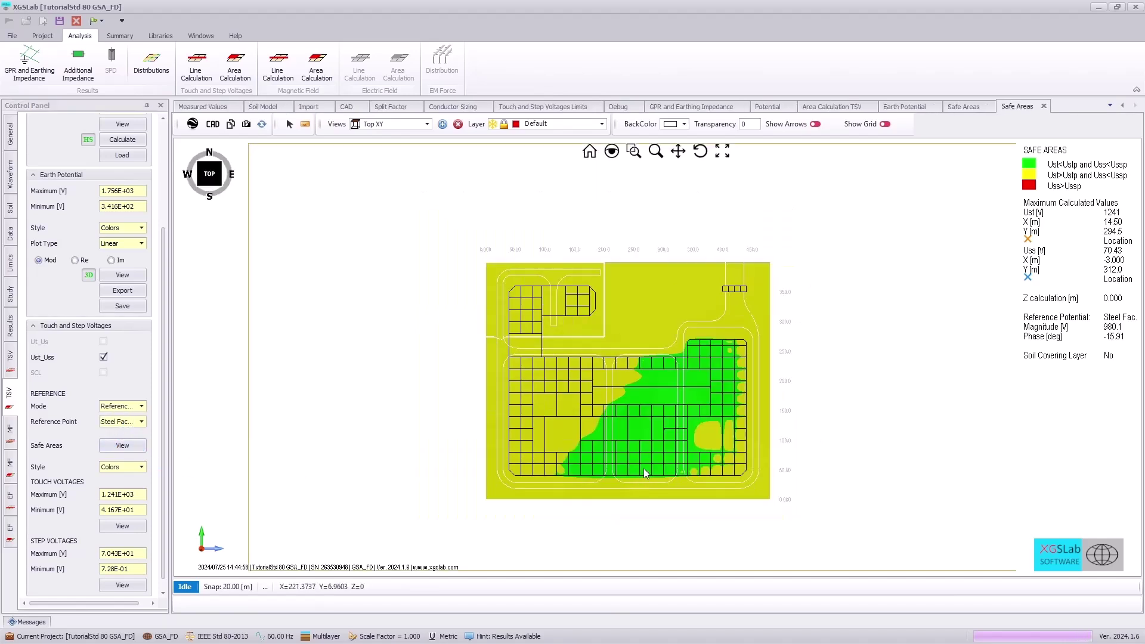
{"action": "scroll", "coordinate": [664, 449], "scroll_direction": "up", "scroll_amount": 3}
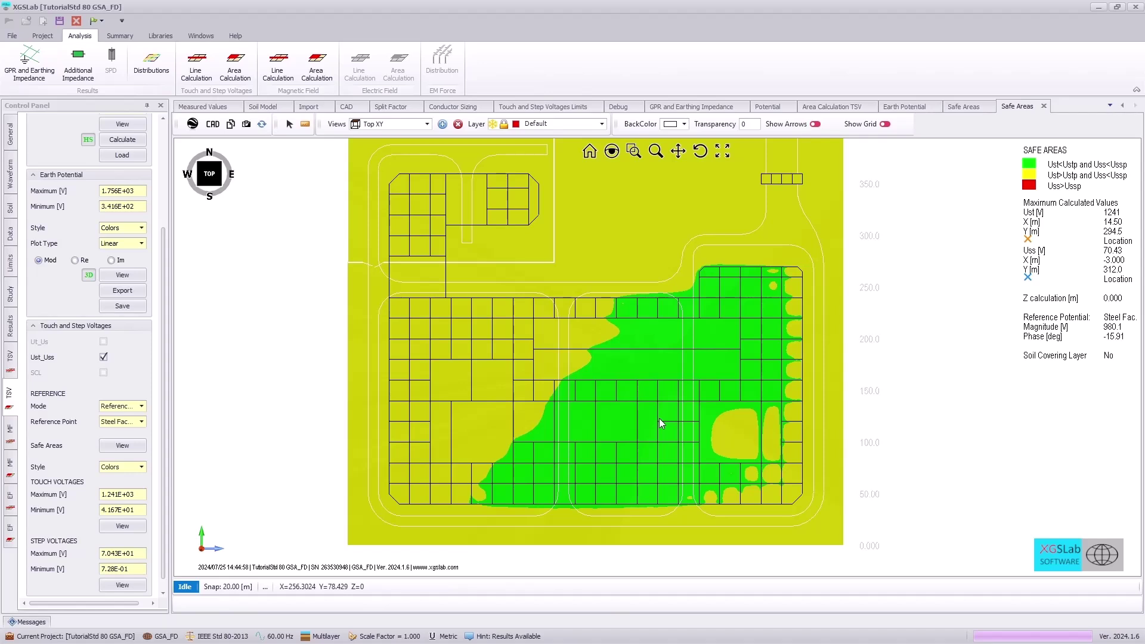
Step: Switch the reference to All Elements within 30 m and redraw the Safe Areas map
{"action": "left_click", "coordinate": [141, 407]}
{"action": "left_click", "coordinate": [122, 435]}
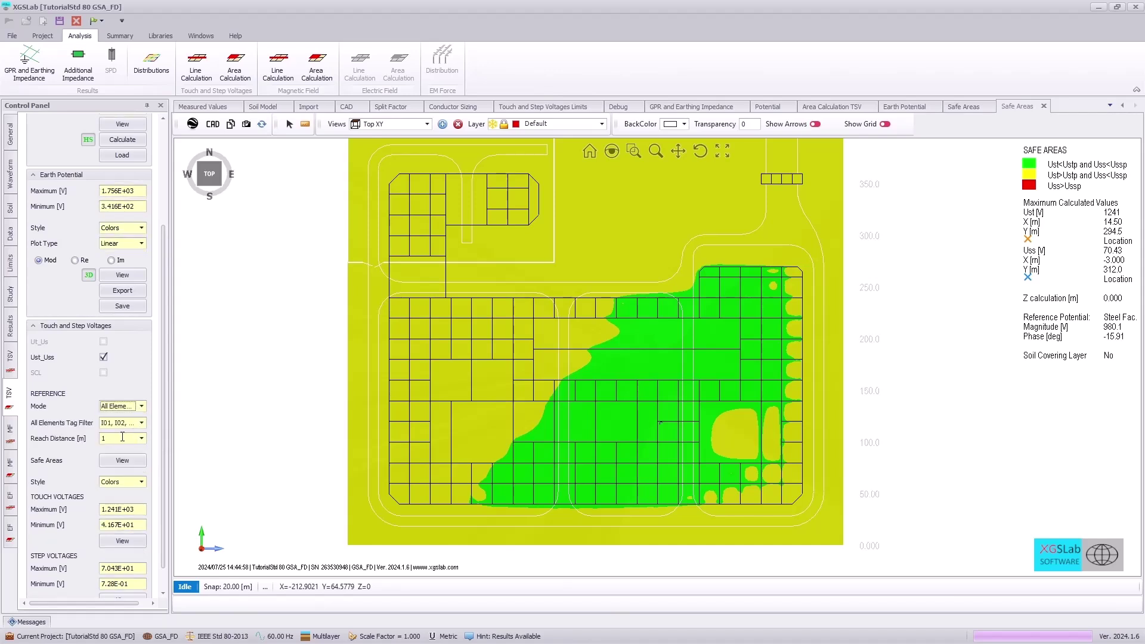
{"action": "left_click", "coordinate": [122, 438]}
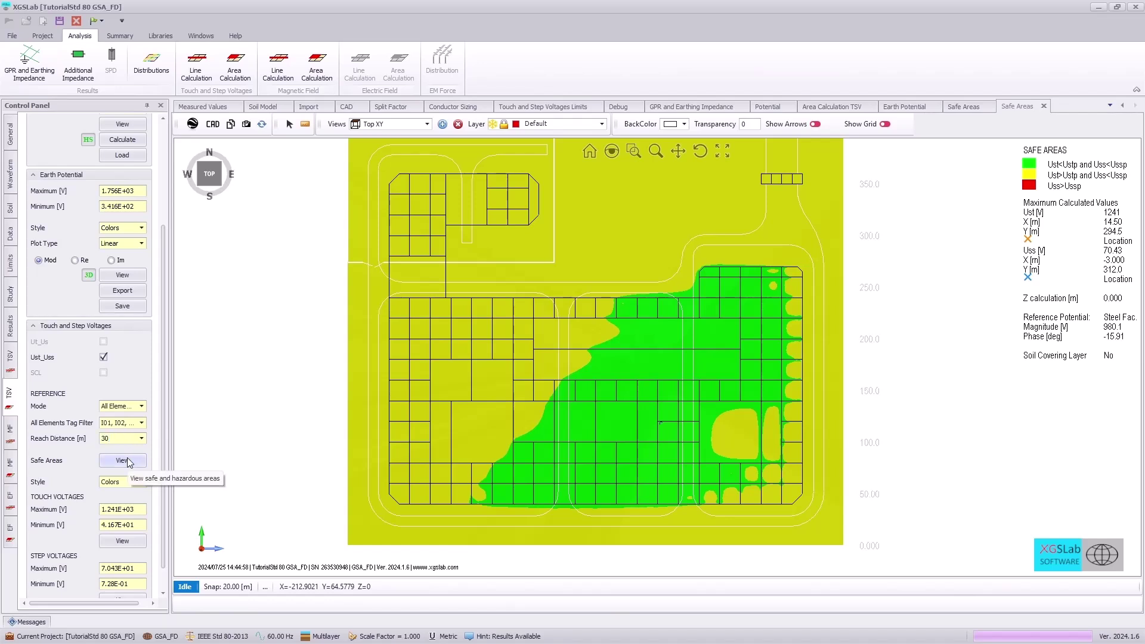
{"action": "left_click", "coordinate": [127, 462]}
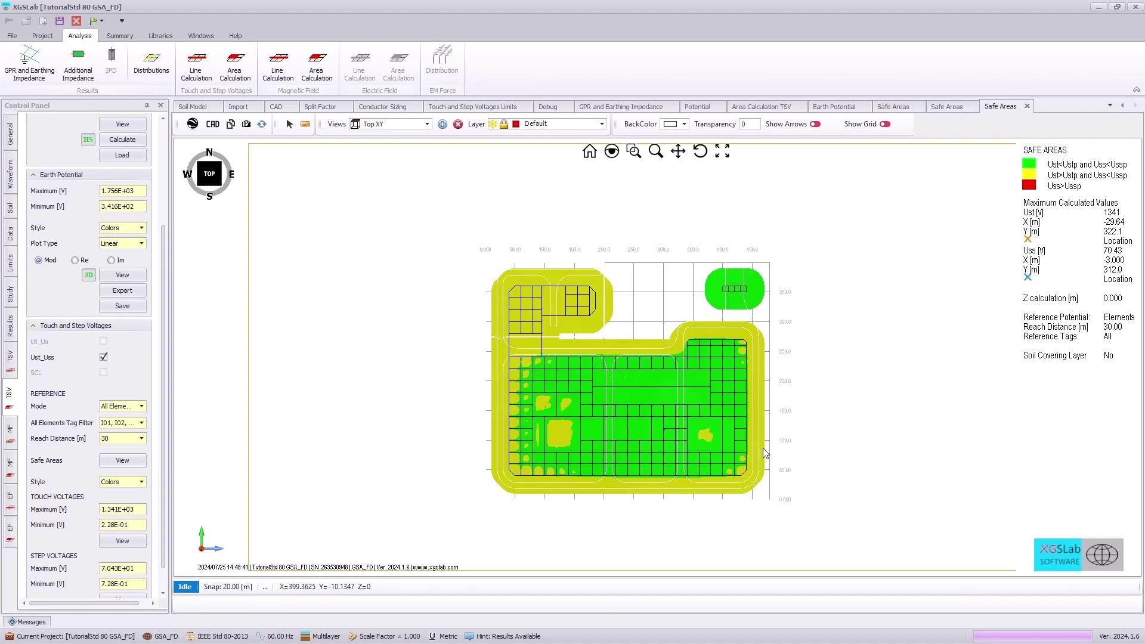
Step: Save the Safe Areas plot to the gallery as an image captioned Safe Areas
{"action": "scroll", "coordinate": [780, 503], "scroll_direction": "up", "scroll_amount": 1}
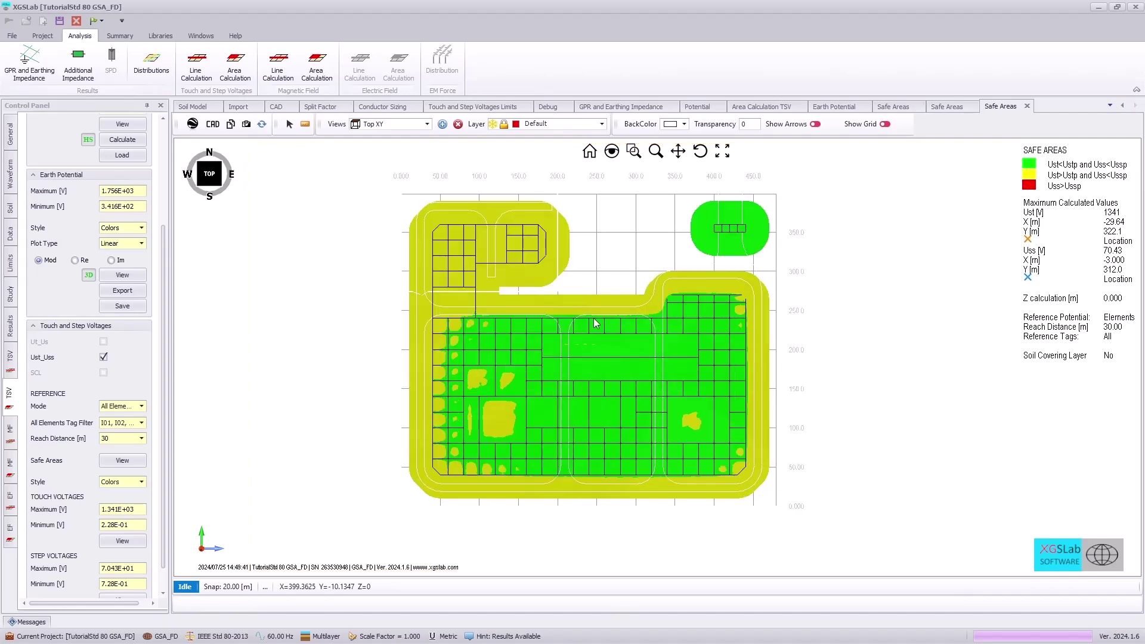
{"action": "scroll", "coordinate": [505, 329], "scroll_direction": "up", "scroll_amount": 1}
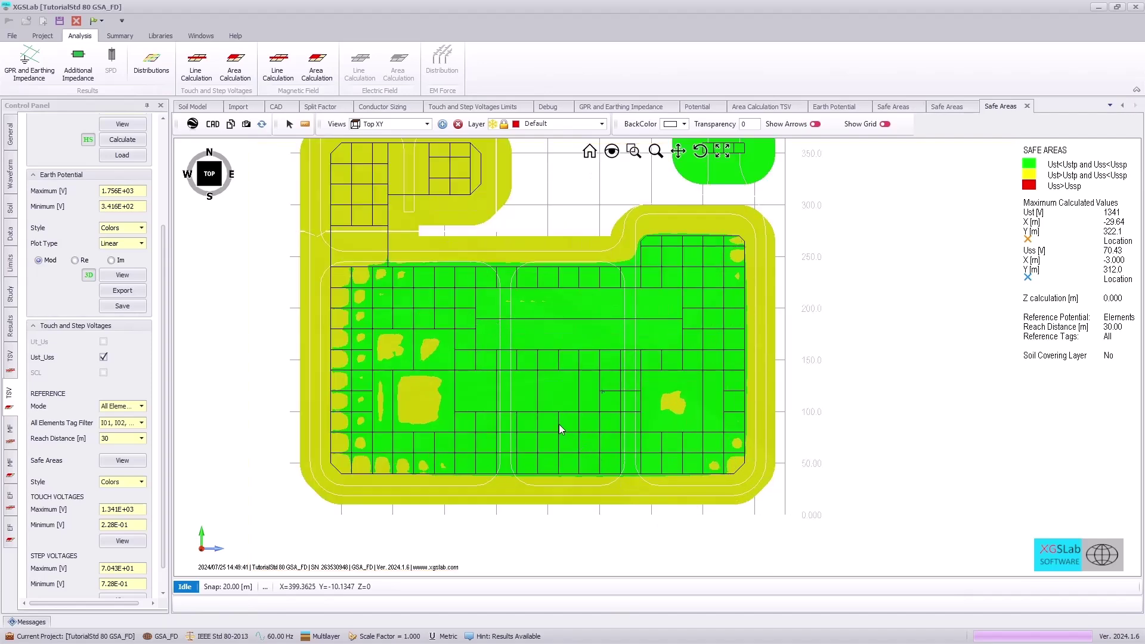
{"action": "scroll", "coordinate": [578, 434], "scroll_direction": "down", "scroll_amount": 1}
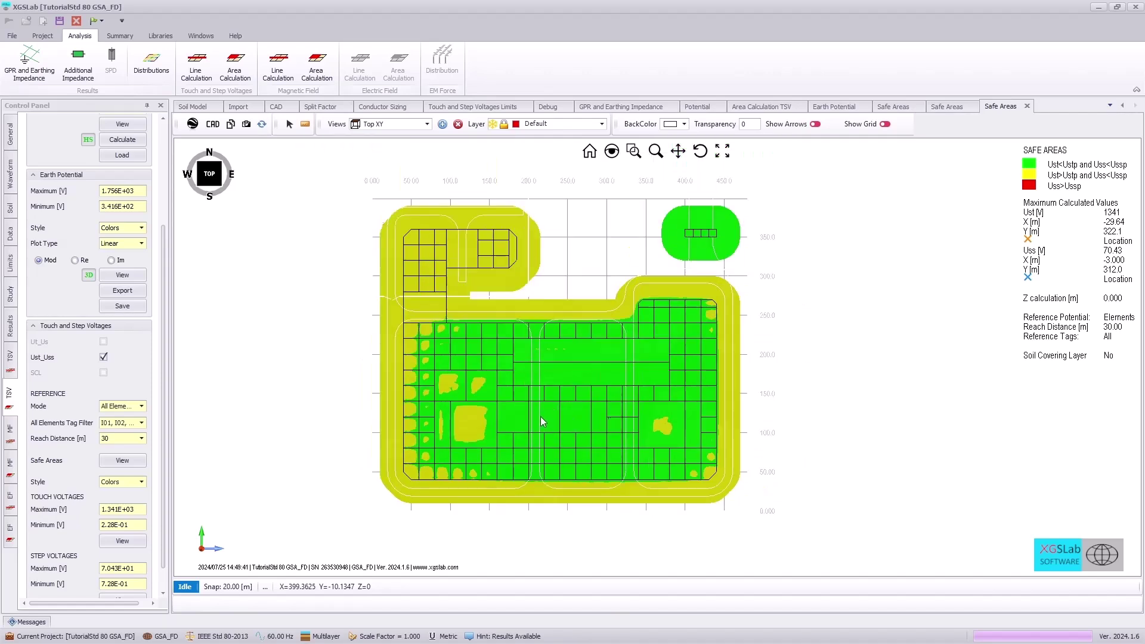
{"action": "left_click", "coordinate": [247, 125]}
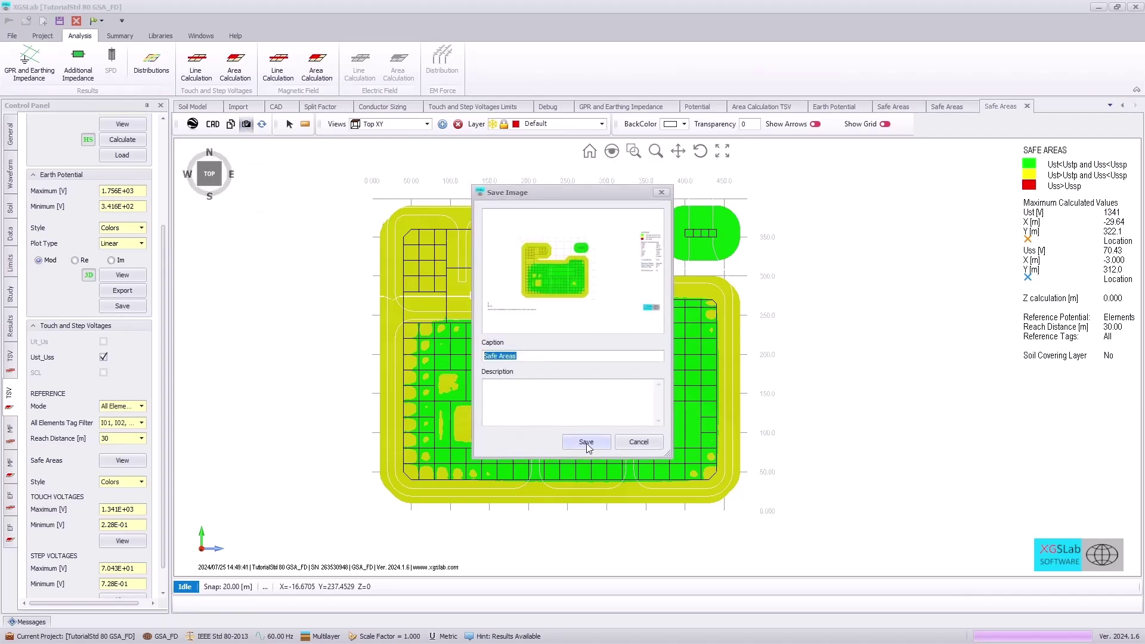
{"action": "left_click", "coordinate": [586, 442]}
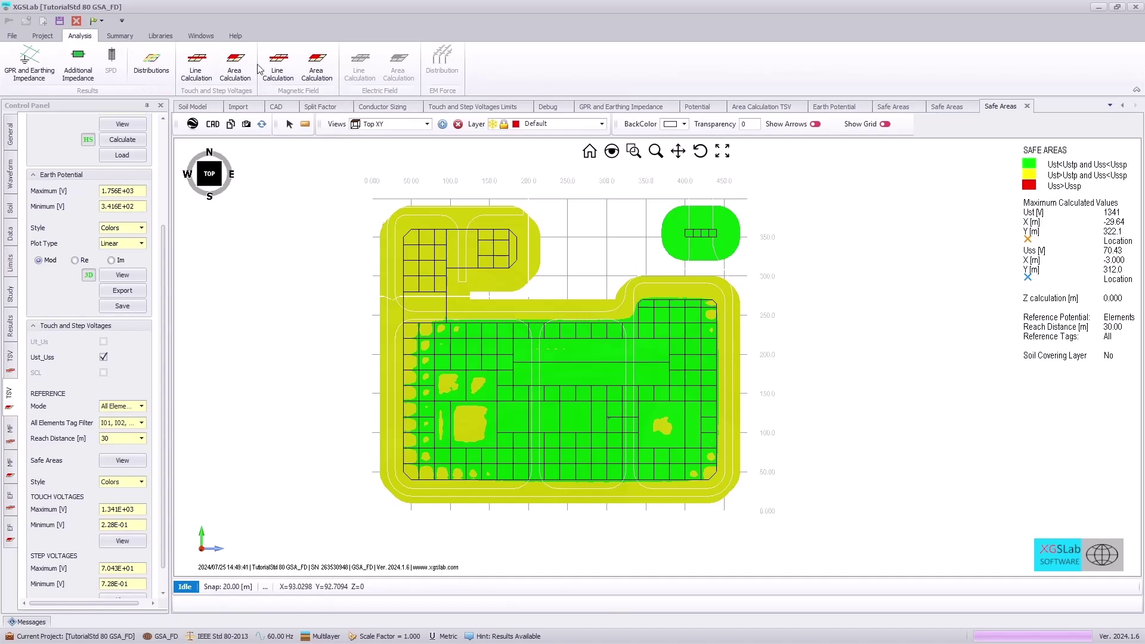
Step: Draw a magnetic field calculation area over the grid's upper-left section
{"action": "left_click", "coordinate": [318, 67]}
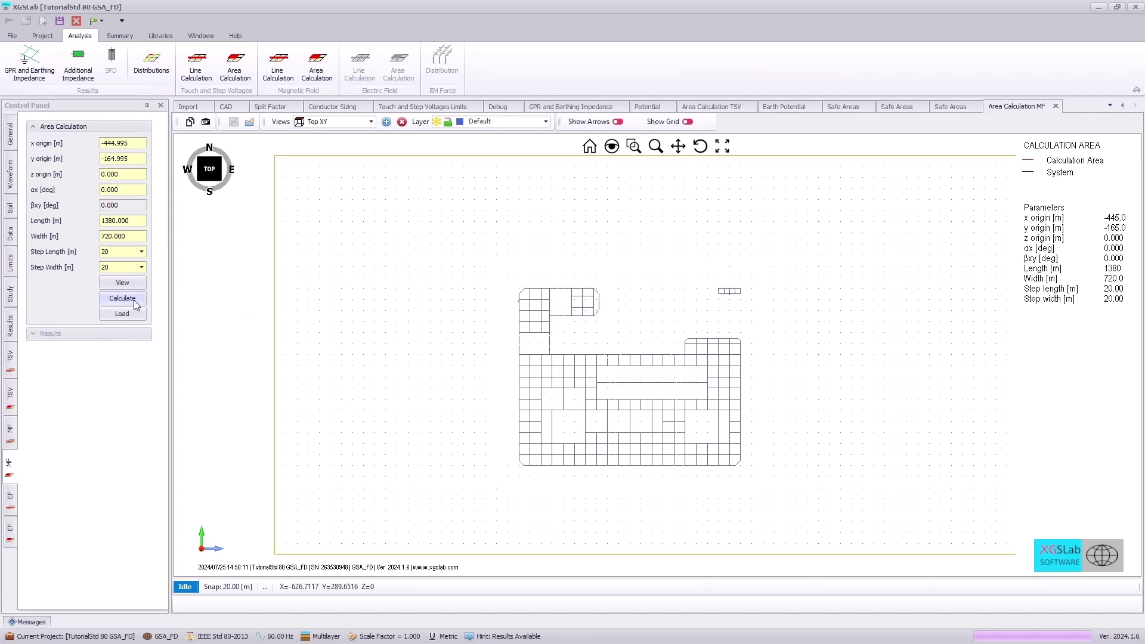
{"action": "left_click", "coordinate": [249, 122]}
{"action": "left_click", "coordinate": [494, 275]}
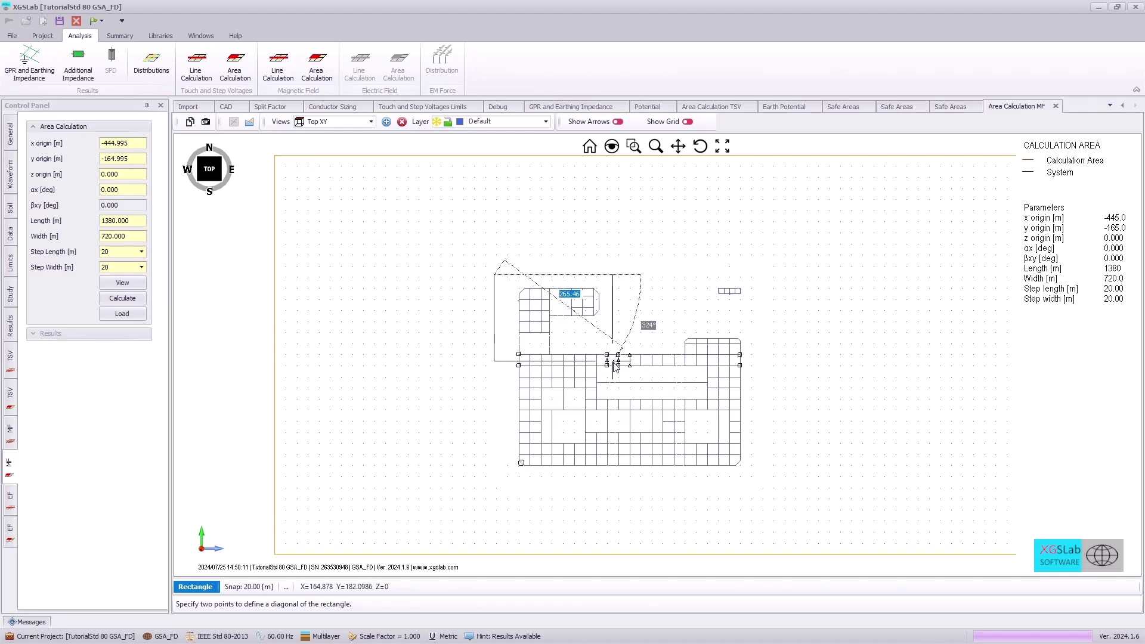
{"action": "left_click", "coordinate": [607, 365]}
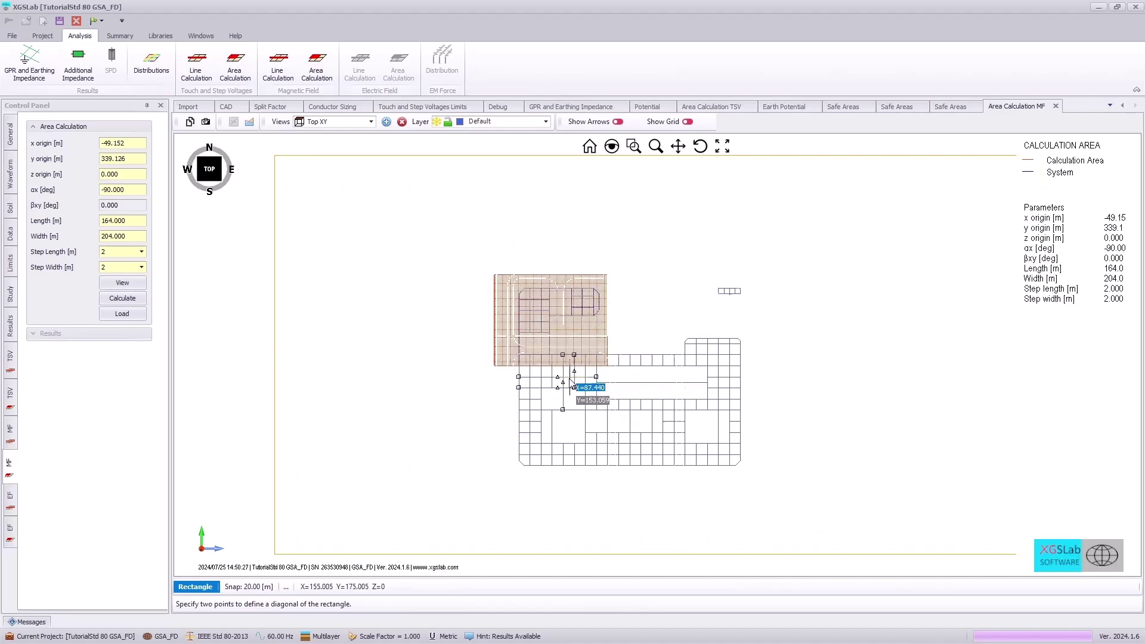
Step: Compute the magnetic field at 2 m steps and display it as a 3-D plot
{"action": "left_click", "coordinate": [123, 298]}
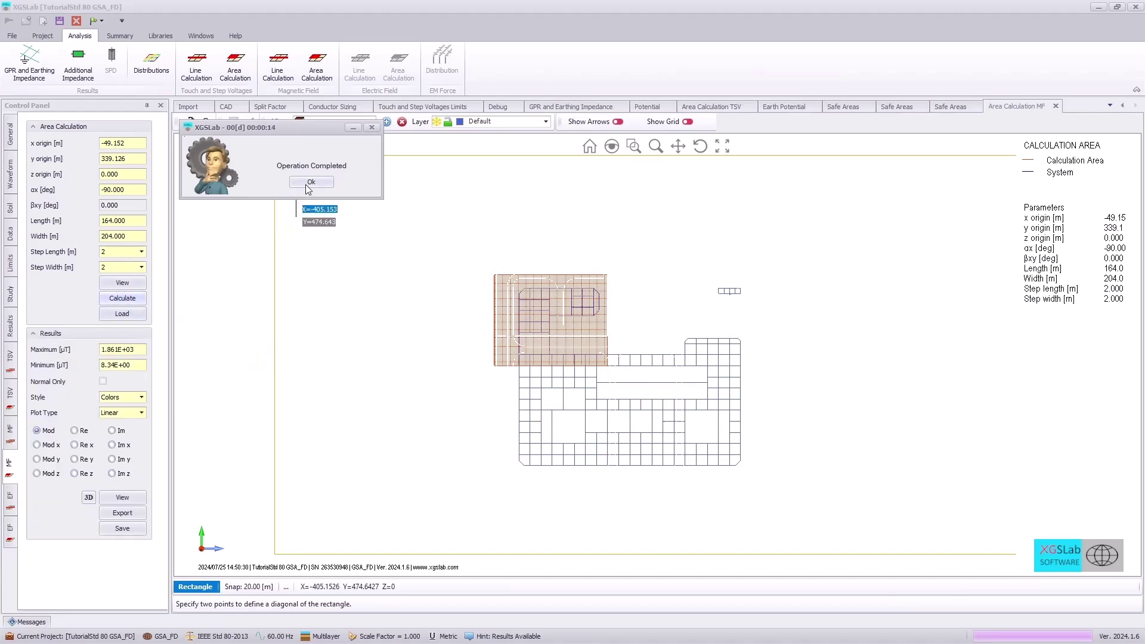
{"action": "left_click", "coordinate": [311, 182]}
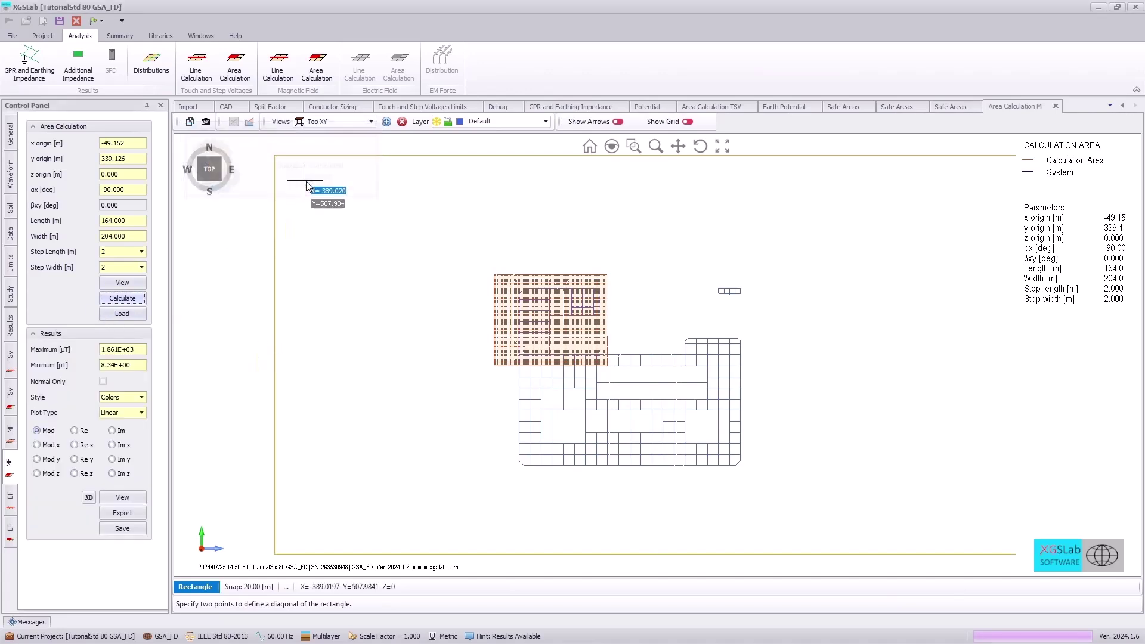
{"action": "left_click", "coordinate": [89, 498]}
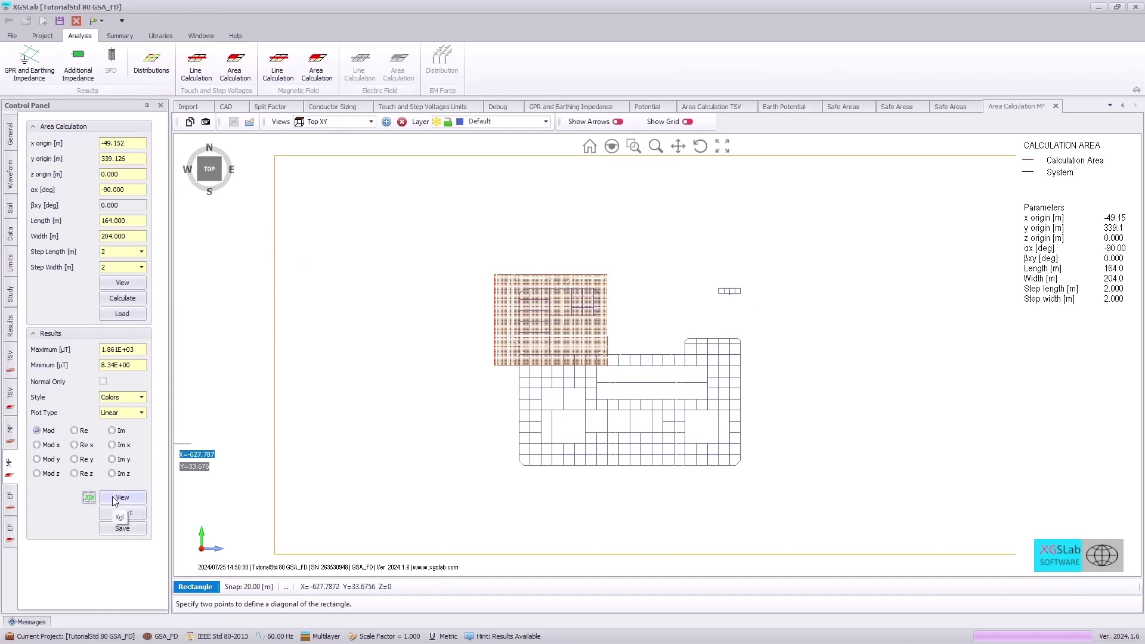
{"action": "left_click", "coordinate": [114, 499]}
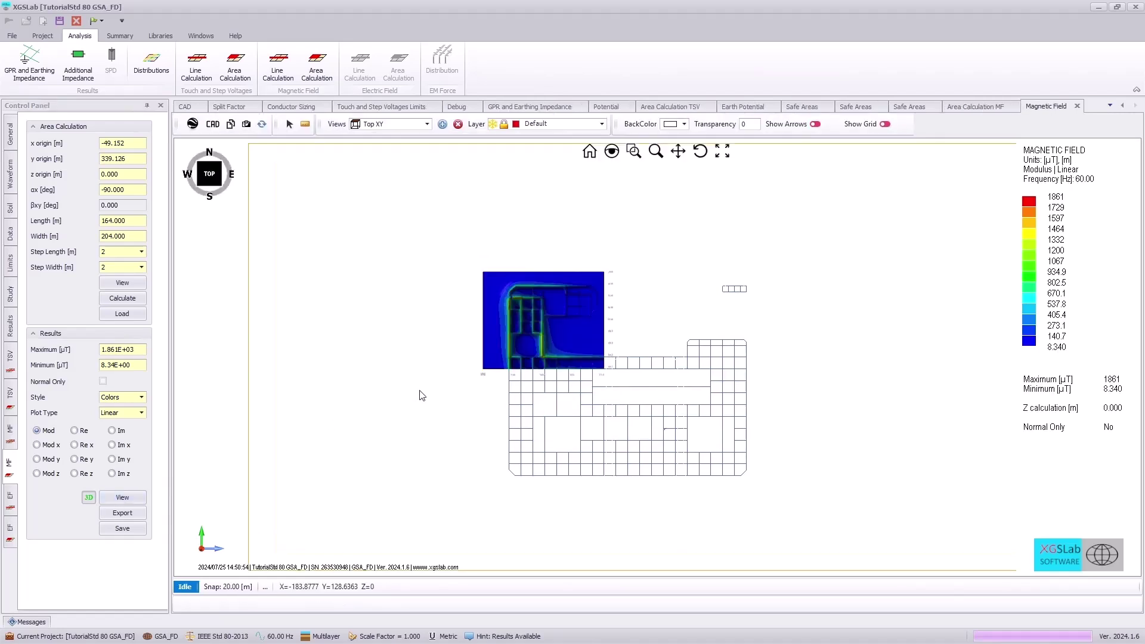
Step: Orbit the extruded 3-D magnetic field plot to inspect it, then return to top view
{"action": "scroll", "coordinate": [531, 324], "scroll_direction": "up", "scroll_amount": 5}
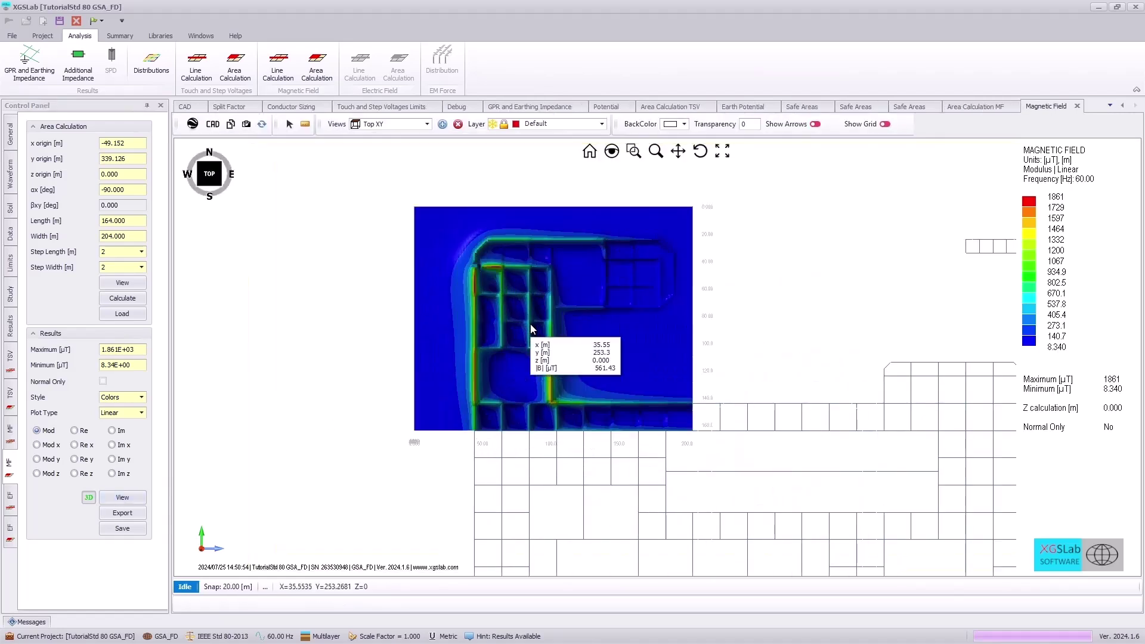
{"action": "left_click_drag", "start_coordinate": [210, 178], "coordinate": [209, 160]}
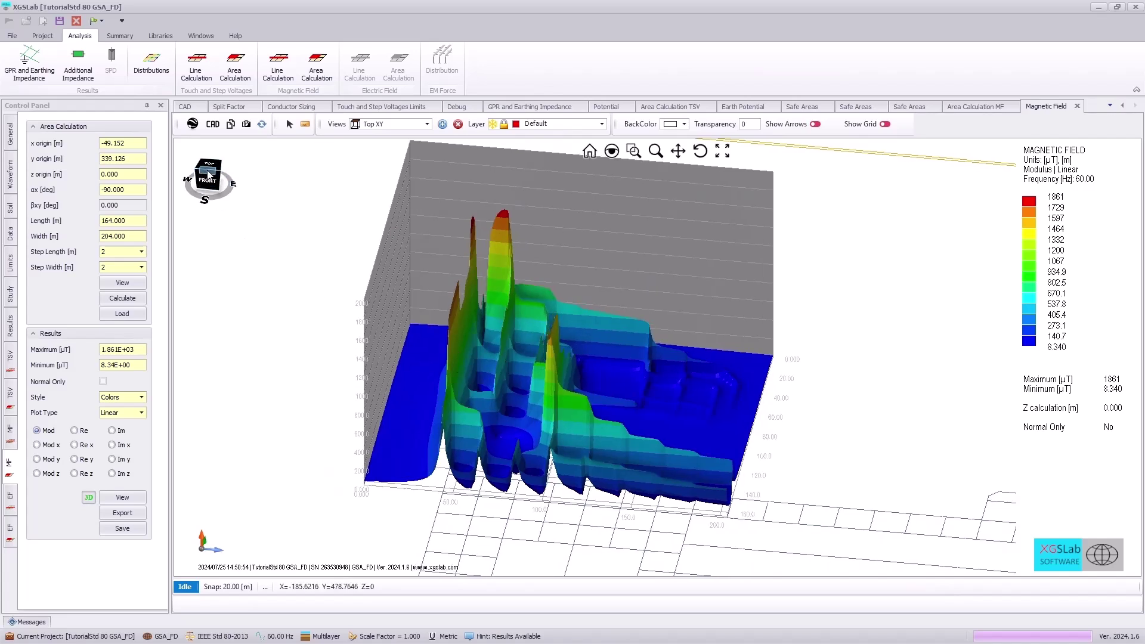
{"action": "left_click_drag", "start_coordinate": [209, 173], "coordinate": [207, 170]}
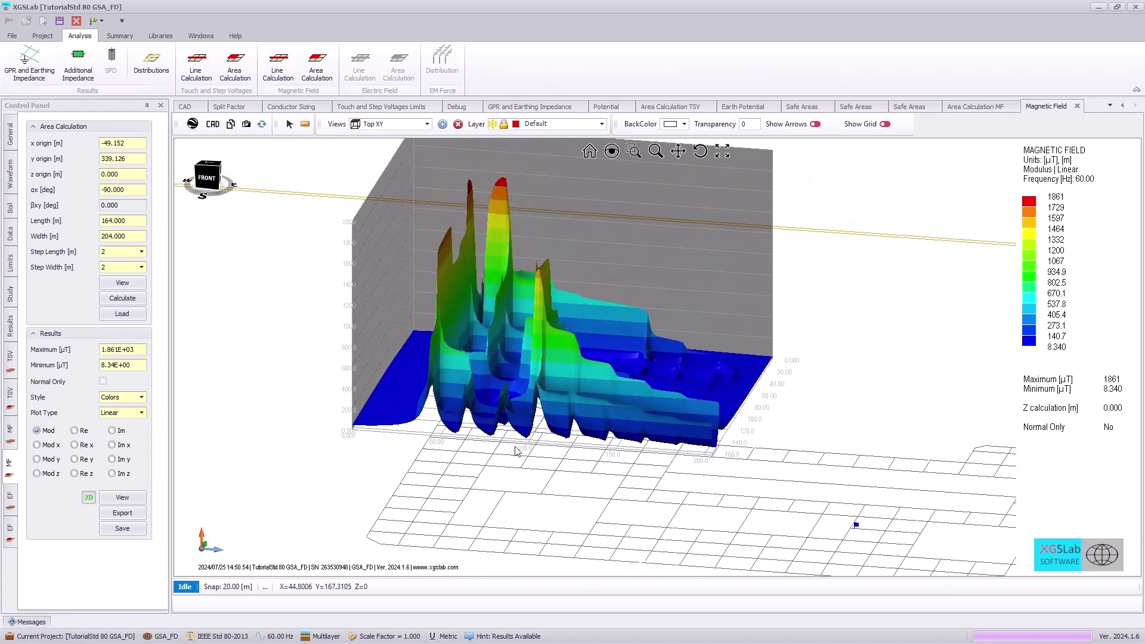
{"action": "left_click_drag", "start_coordinate": [205, 174], "coordinate": [210, 185]}
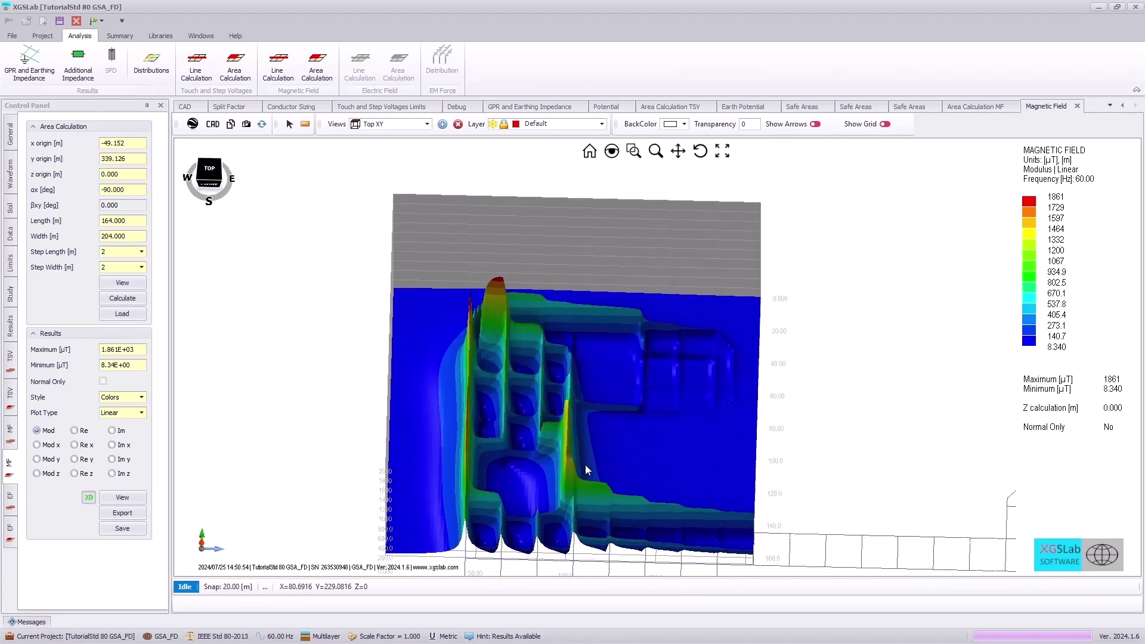
{"action": "left_click", "coordinate": [206, 169]}
{"action": "scroll", "coordinate": [555, 308], "scroll_direction": "up", "scroll_amount": 5}
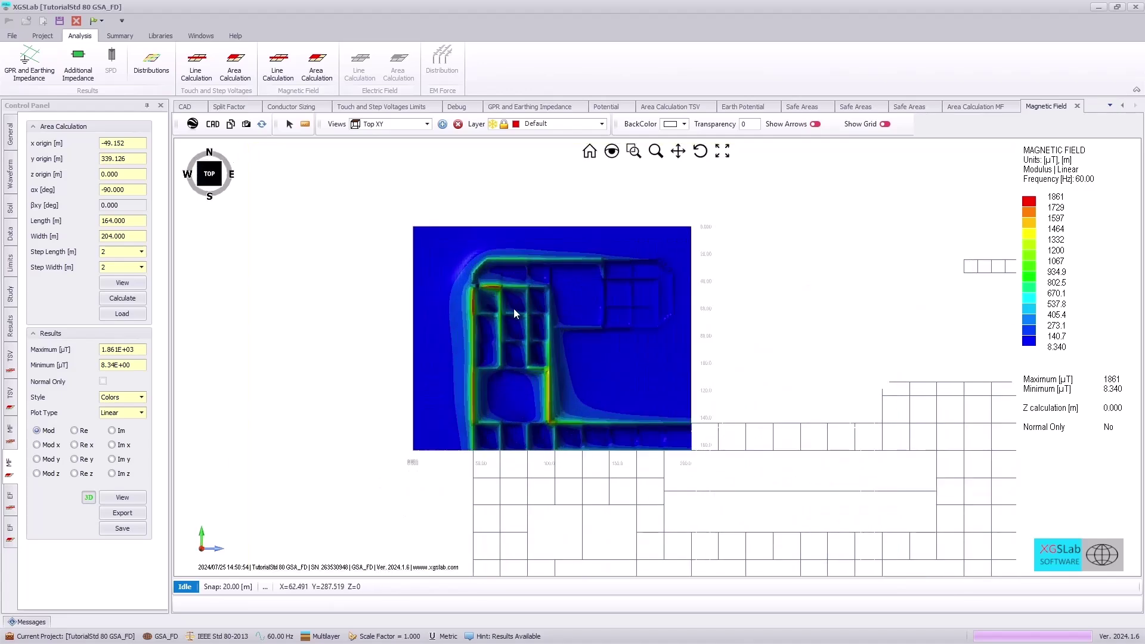
Step: Save the Magnetic Field image to the gallery and open report section selection
{"action": "left_click", "coordinate": [245, 126]}
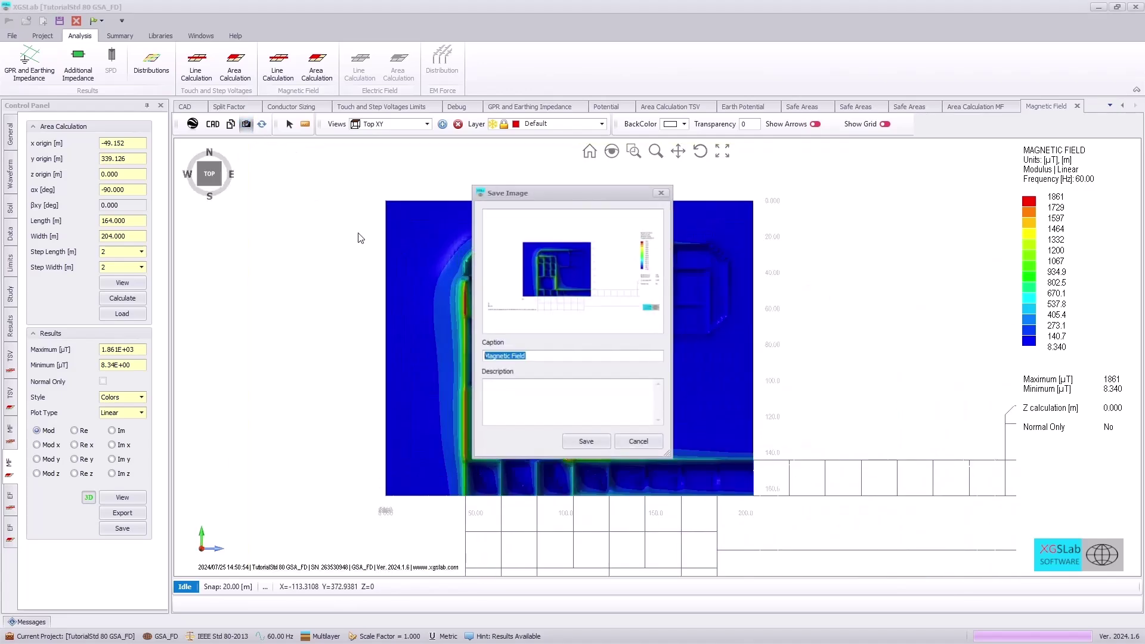
{"action": "left_click", "coordinate": [585, 442]}
{"action": "left_click", "coordinate": [120, 36]}
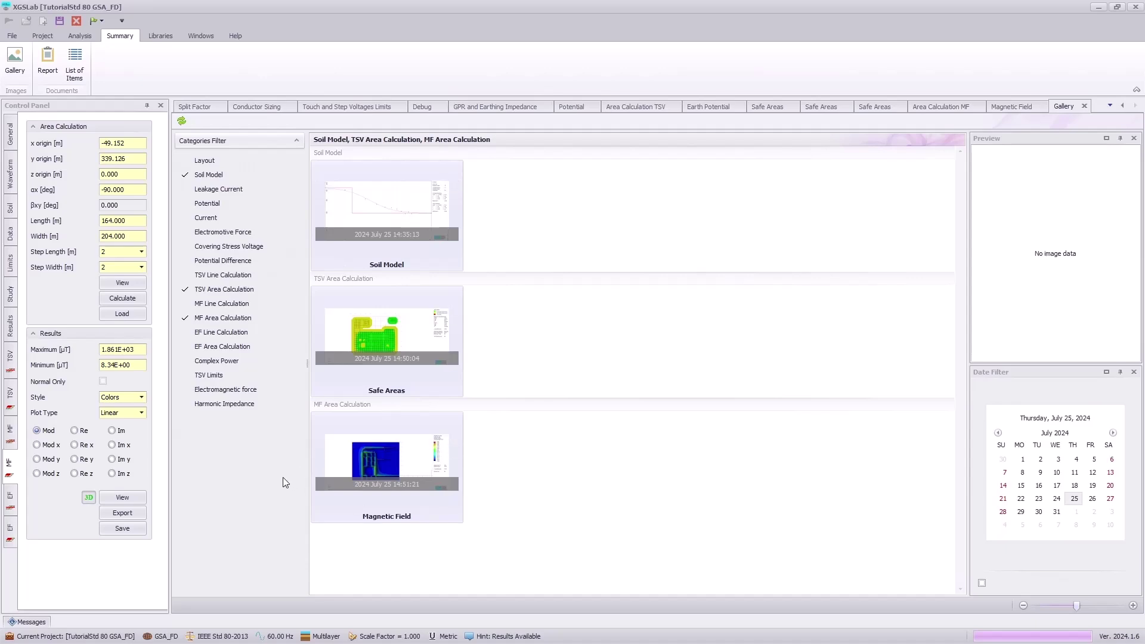
{"action": "left_click", "coordinate": [45, 50]}
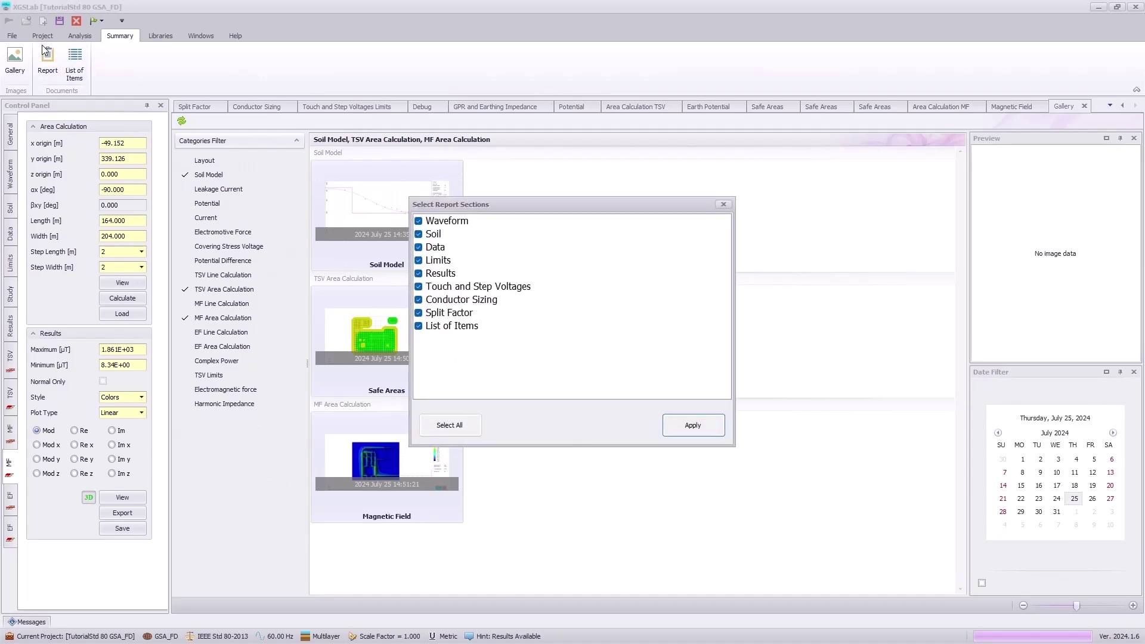
Step: Generate the 11-page report from all sections, page through to the Safe Areas image, and check export formats
{"action": "left_click", "coordinate": [692, 425]}
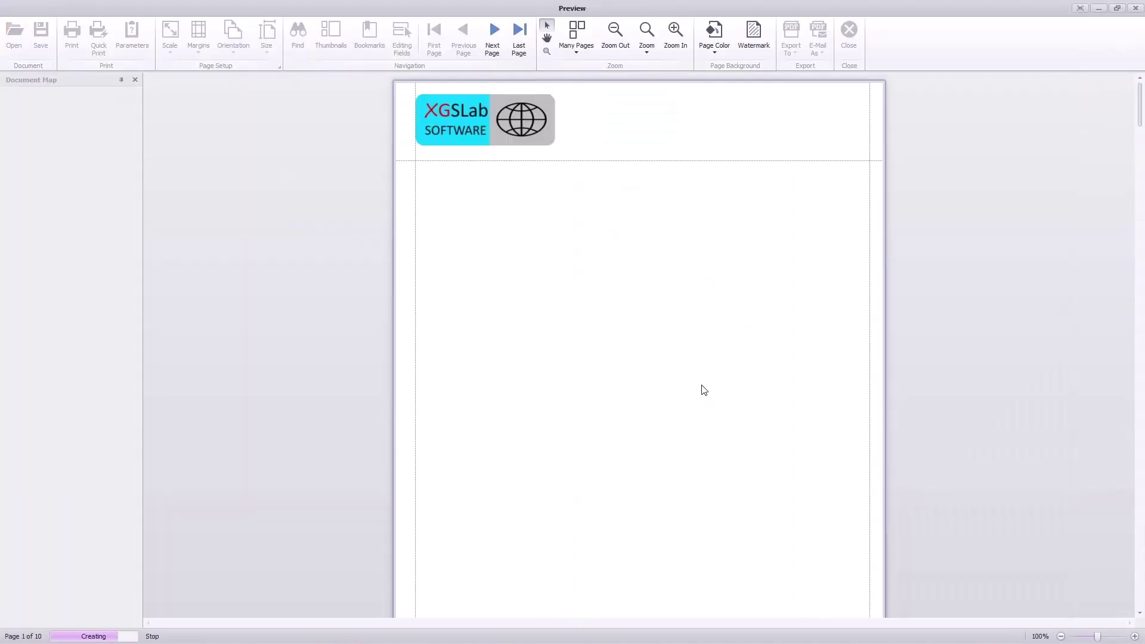
{"action": "scroll", "coordinate": [695, 391], "scroll_direction": "down", "scroll_amount": 6}
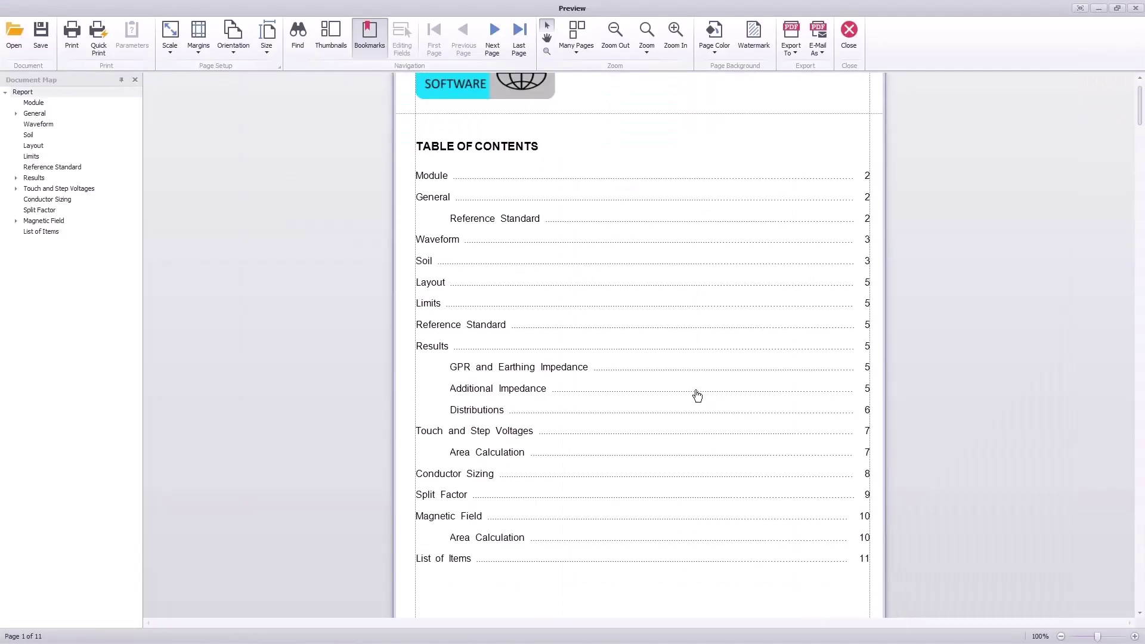
{"action": "scroll", "coordinate": [591, 495], "scroll_direction": "down", "scroll_amount": 15}
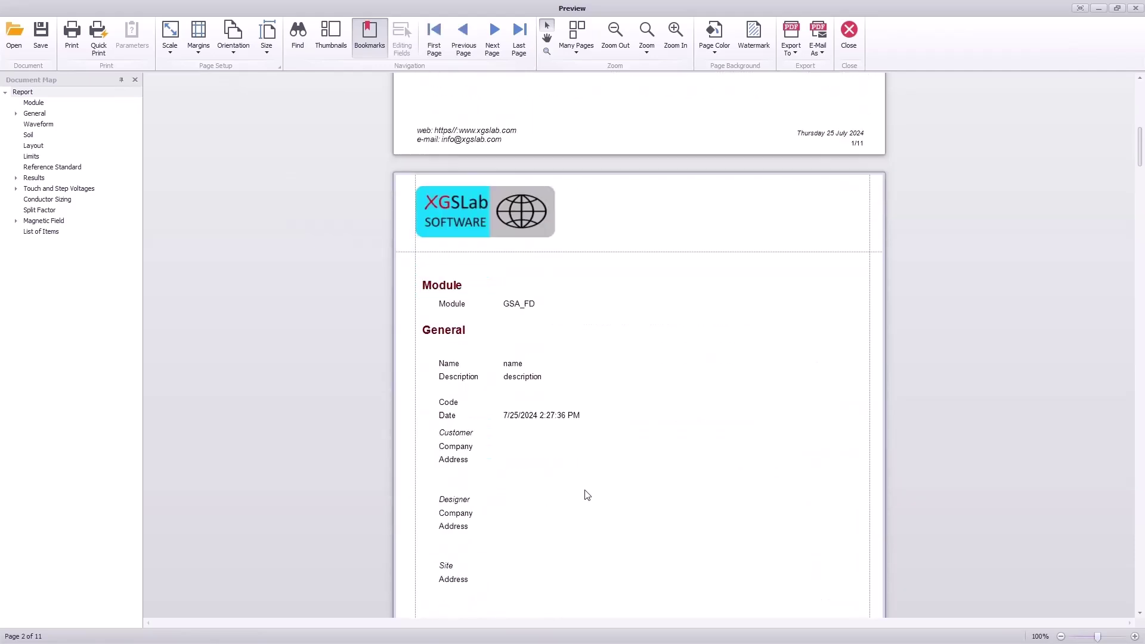
{"action": "scroll", "coordinate": [583, 492], "scroll_direction": "down", "scroll_amount": 15}
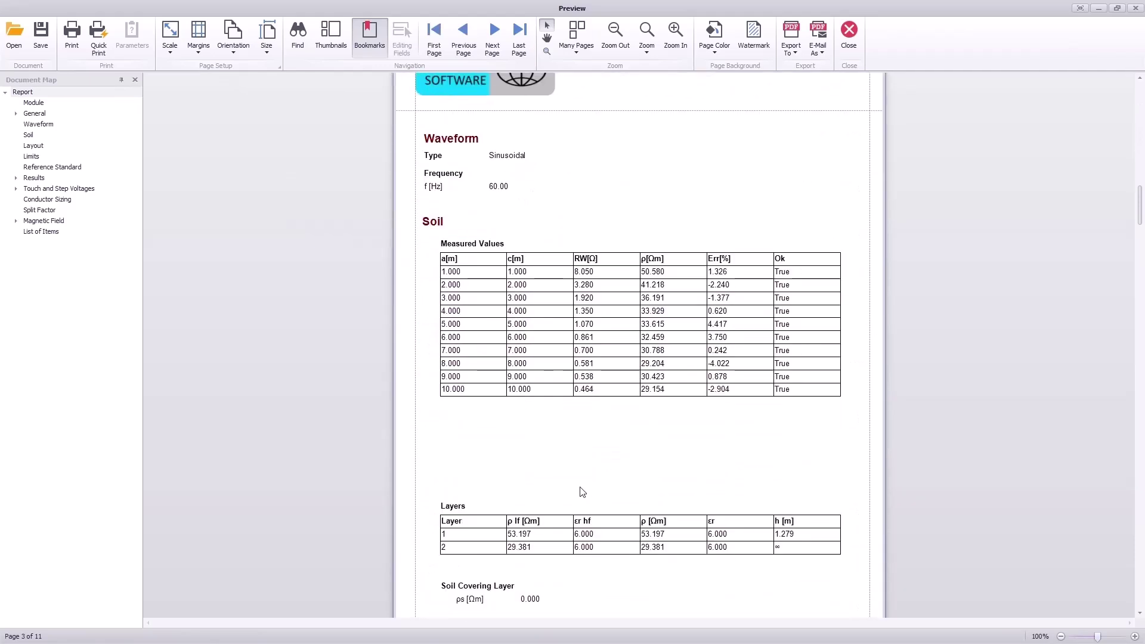
{"action": "scroll", "coordinate": [583, 492], "scroll_direction": "down", "scroll_amount": 15}
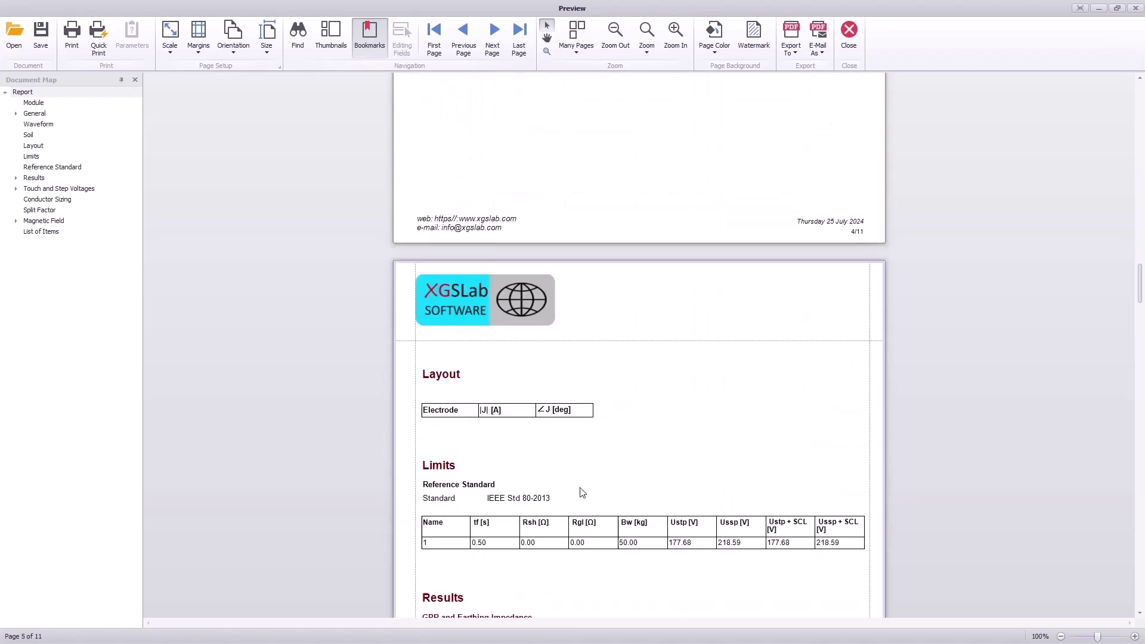
{"action": "scroll", "coordinate": [578, 492], "scroll_direction": "down", "scroll_amount": 15}
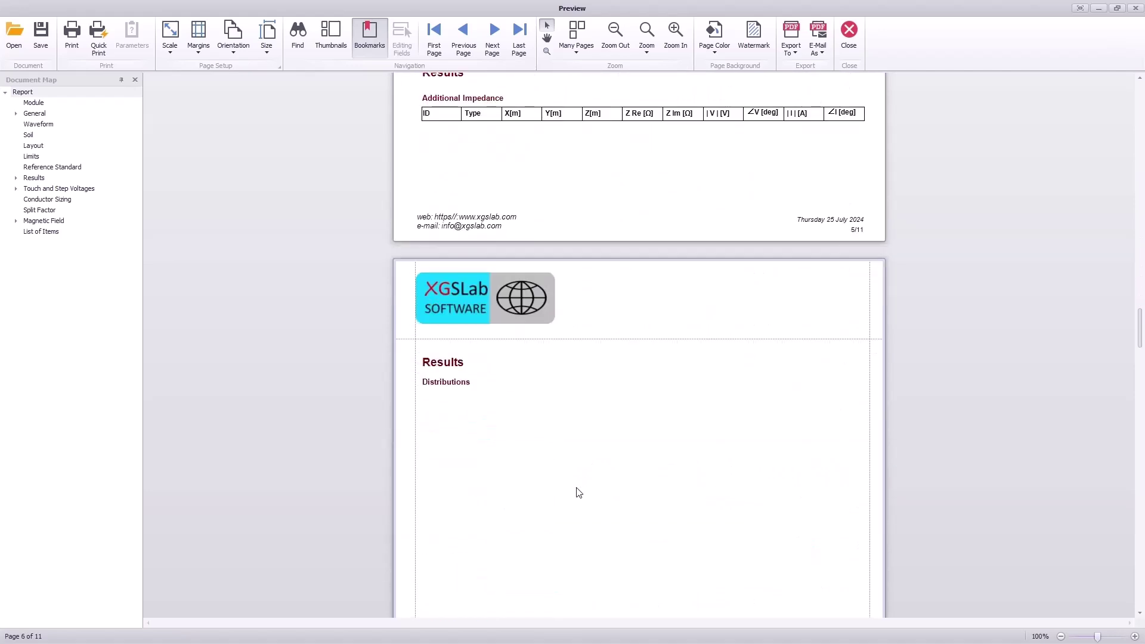
{"action": "scroll", "coordinate": [576, 488], "scroll_direction": "down", "scroll_amount": 4}
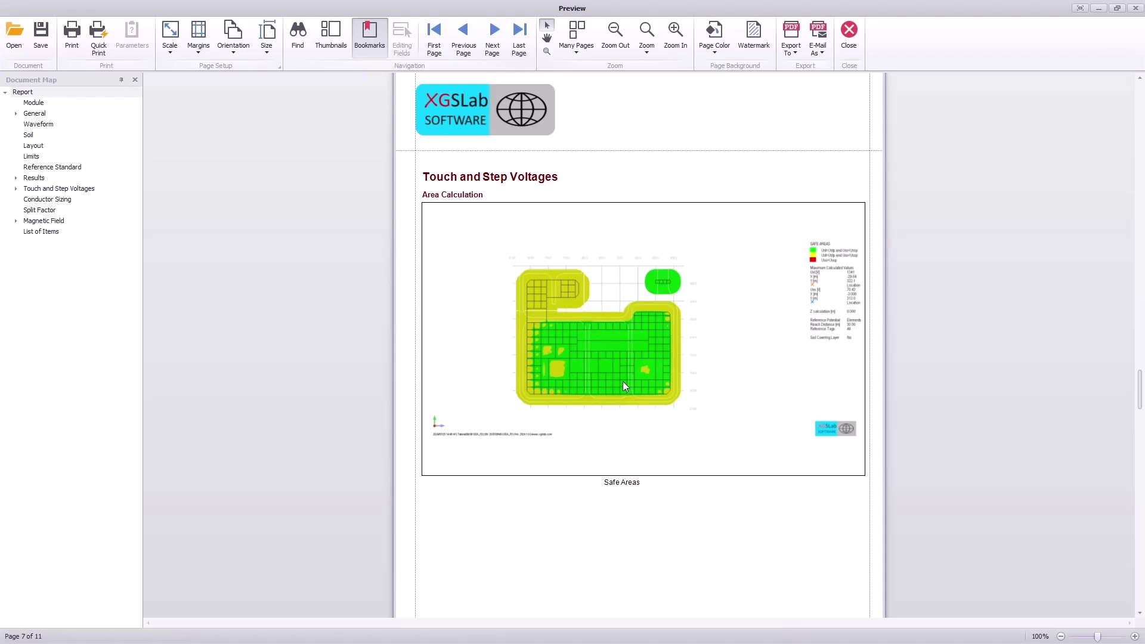
{"action": "left_click", "coordinate": [795, 54]}
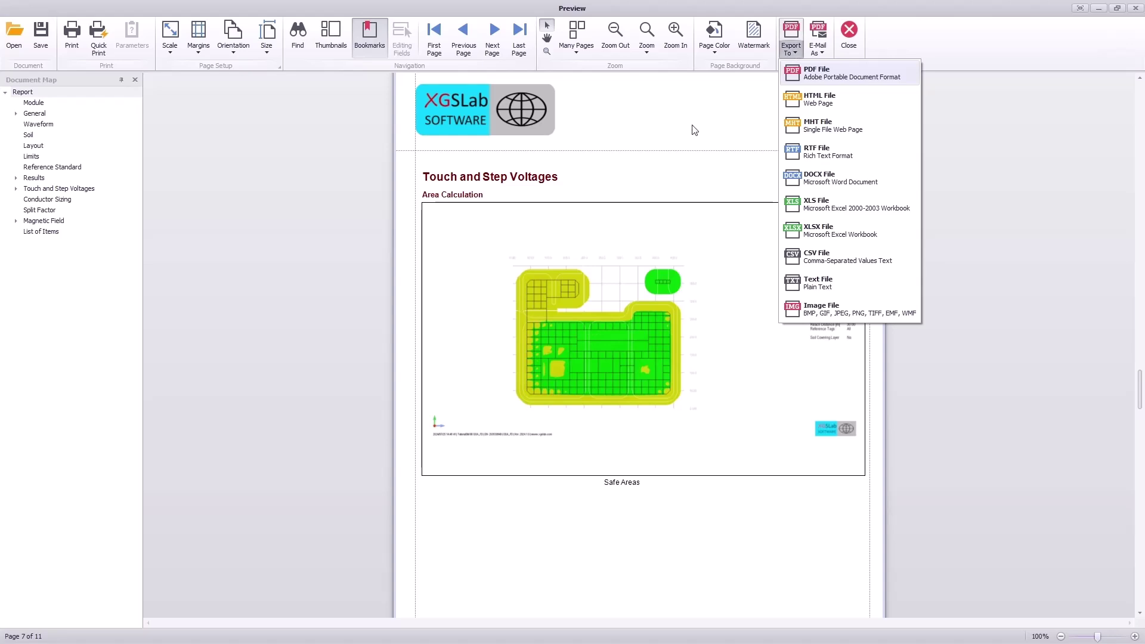
{"action": "left_click", "coordinate": [673, 185]}
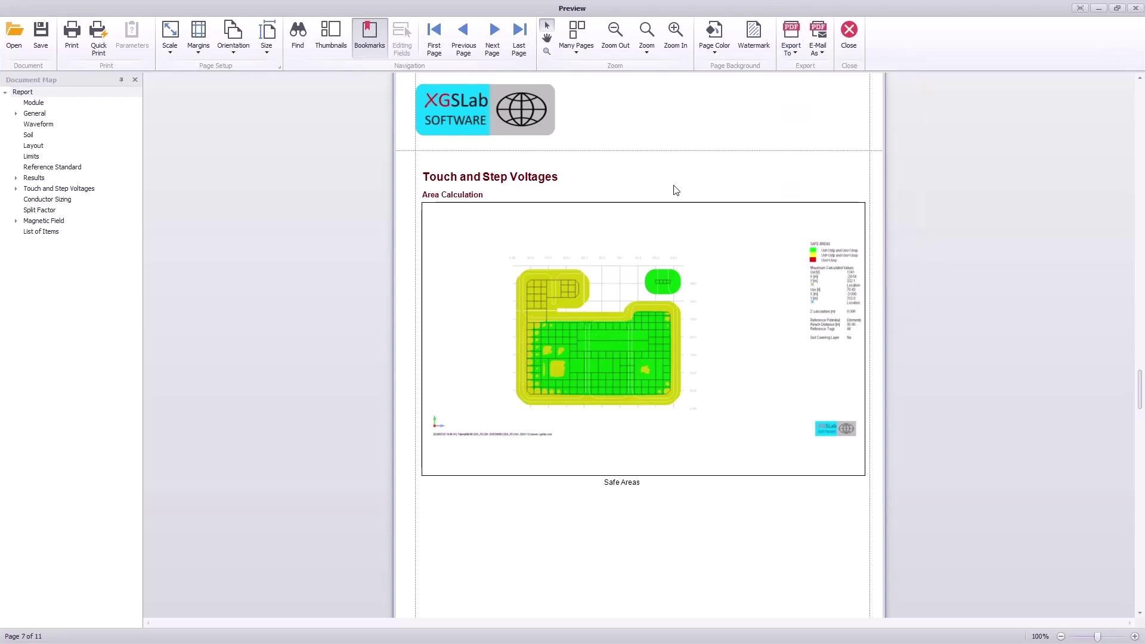